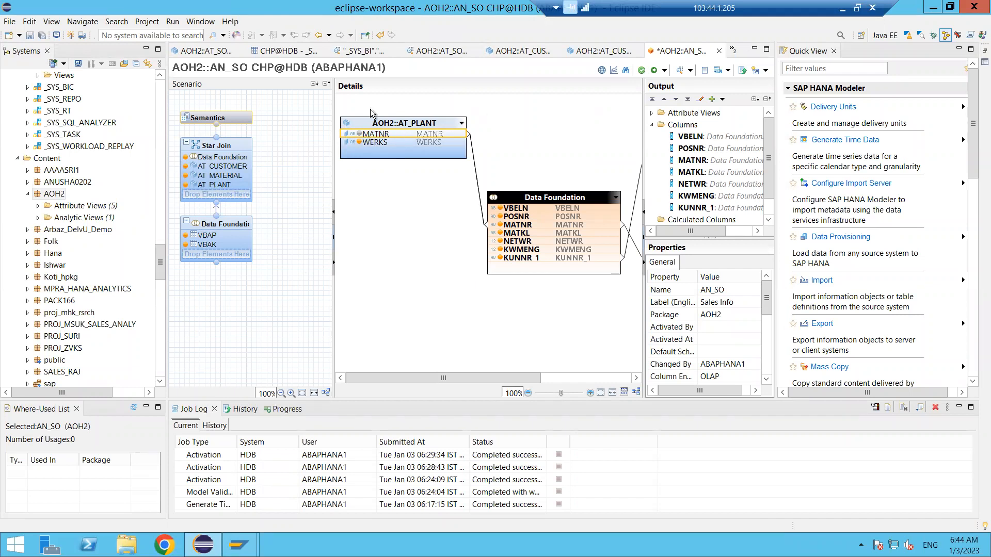
Consult the star schema diagram in Paint and return to the remote desktop session
left_click(843, 7)
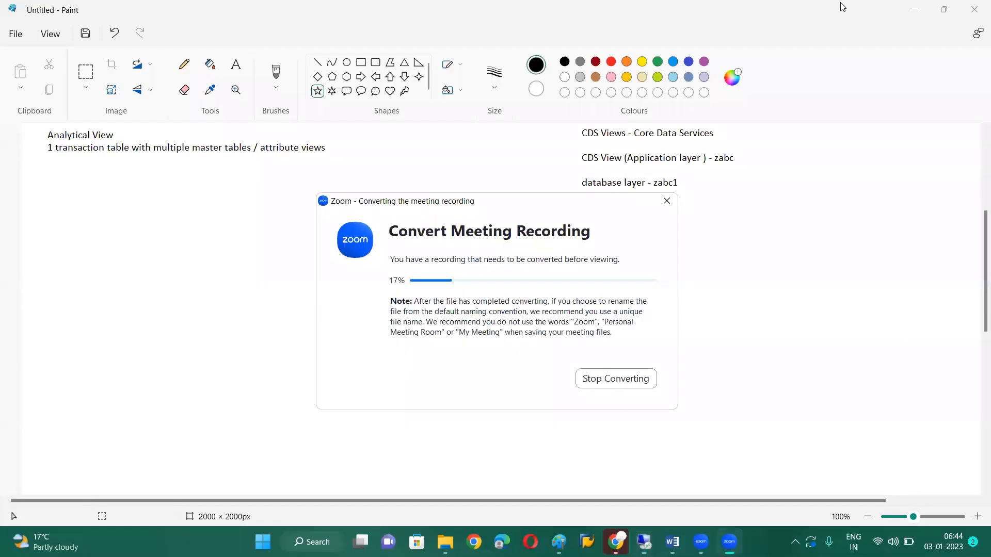
key("alt+Tab")
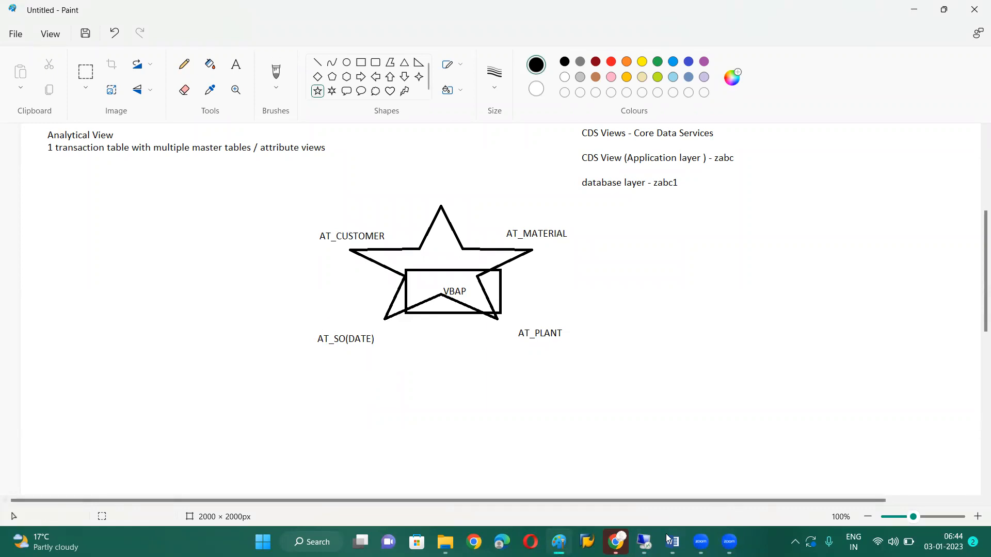
mouse_move(644, 542)
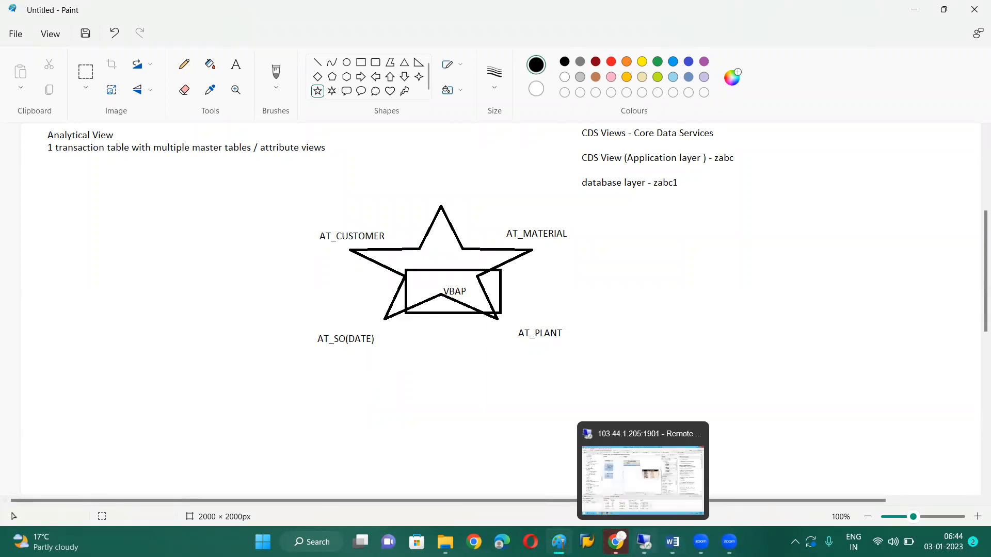
left_click(643, 464)
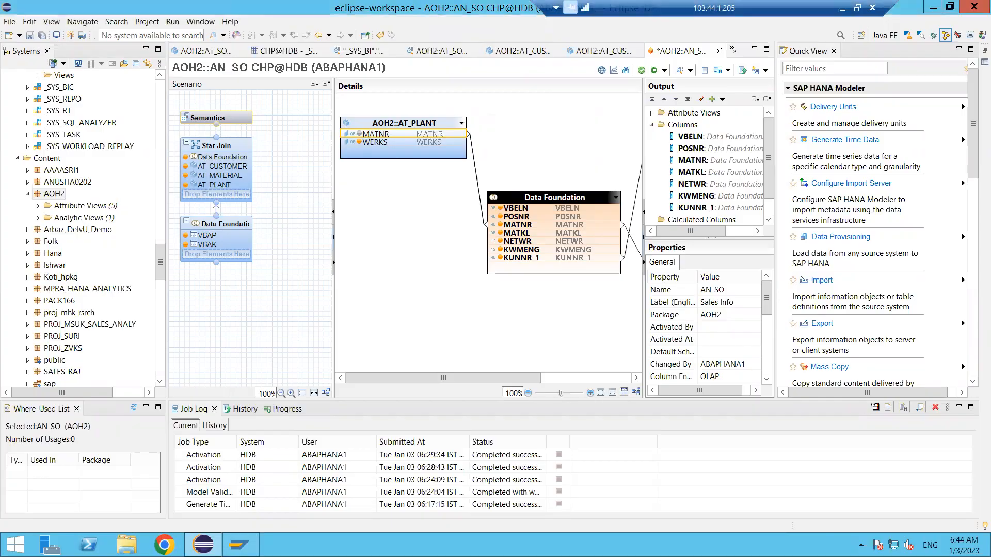
Add the attribute view AT_SO_HEADER from package AOH2 to the Star Join, searching for "at_so"
left_click(235, 155)
left_click(227, 176)
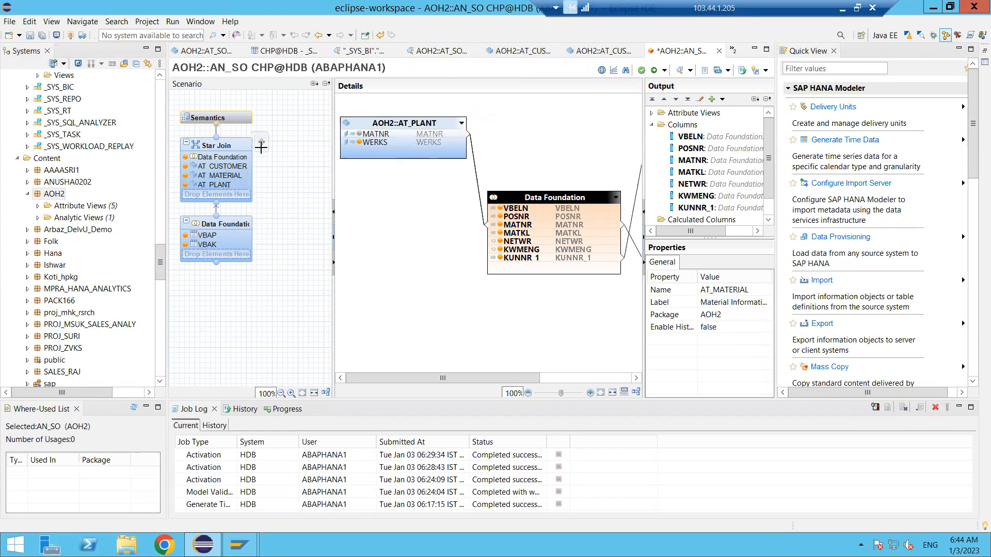
left_click(262, 150)
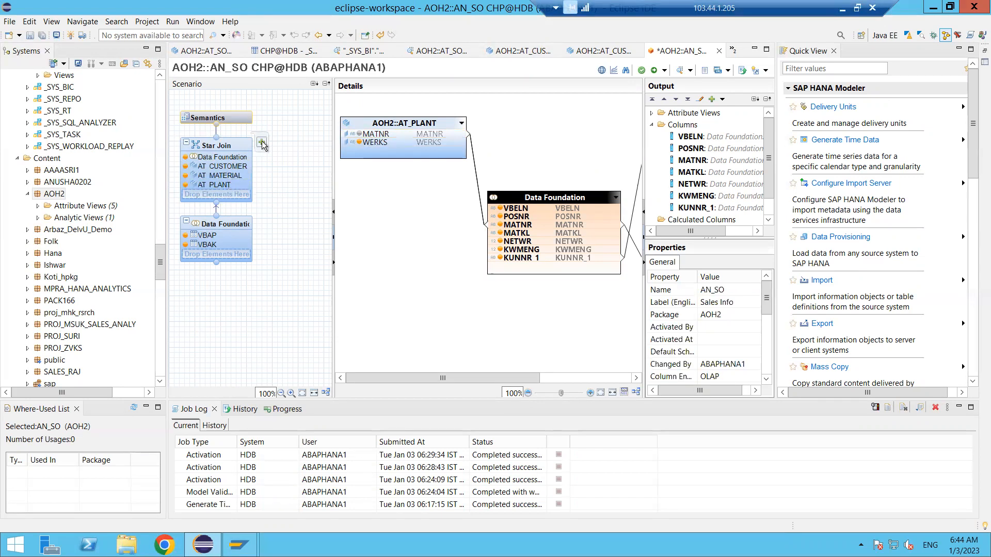
left_click(262, 142)
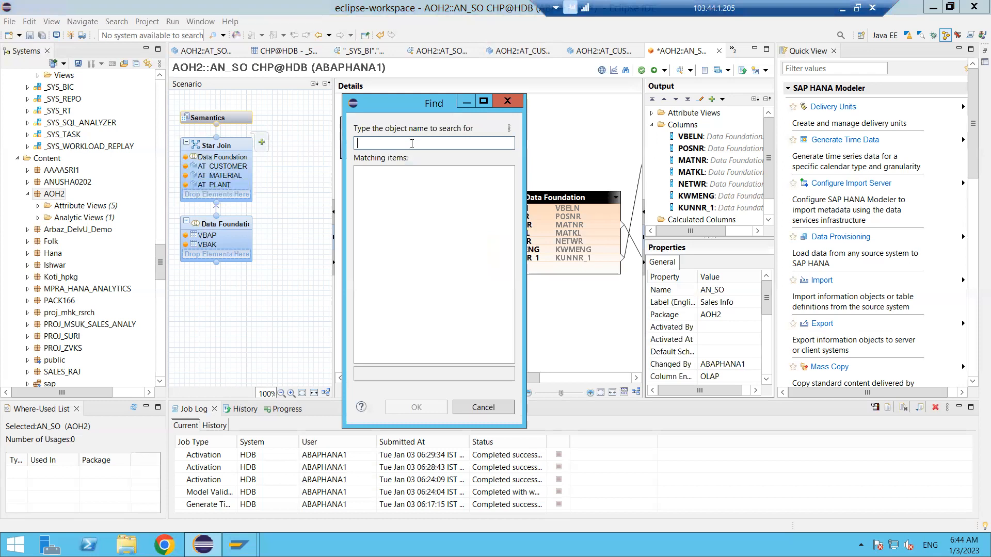
type("at_so")
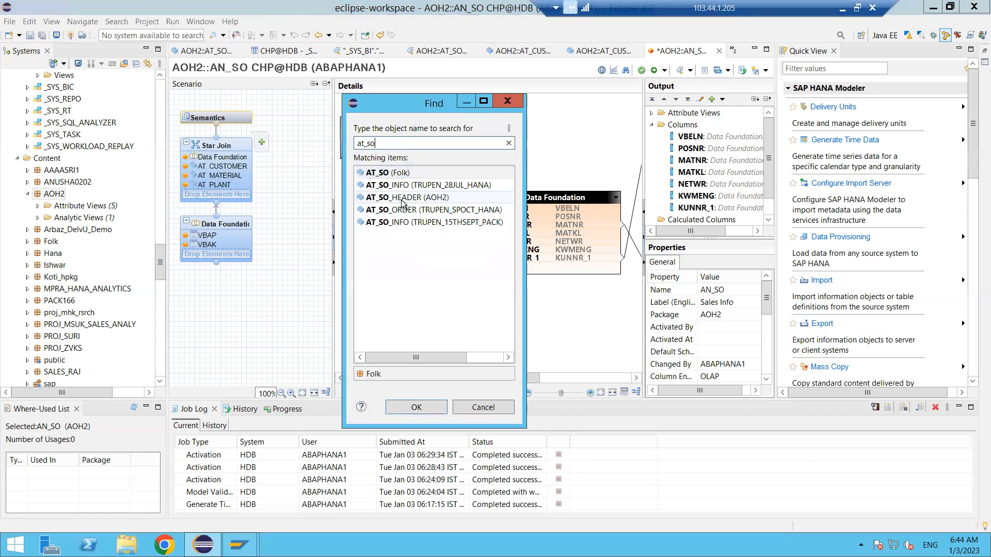
double_click(431, 199)
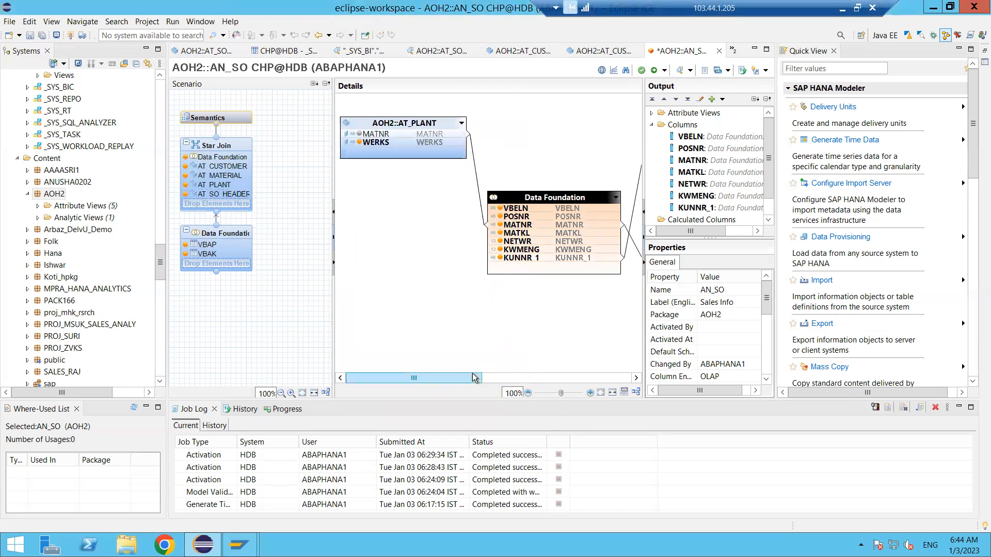
Move the AT_SO_HEADER node down in the join diagram, over the lower part of AT_MATERIAL
left_click_drag(454, 377, 563, 367)
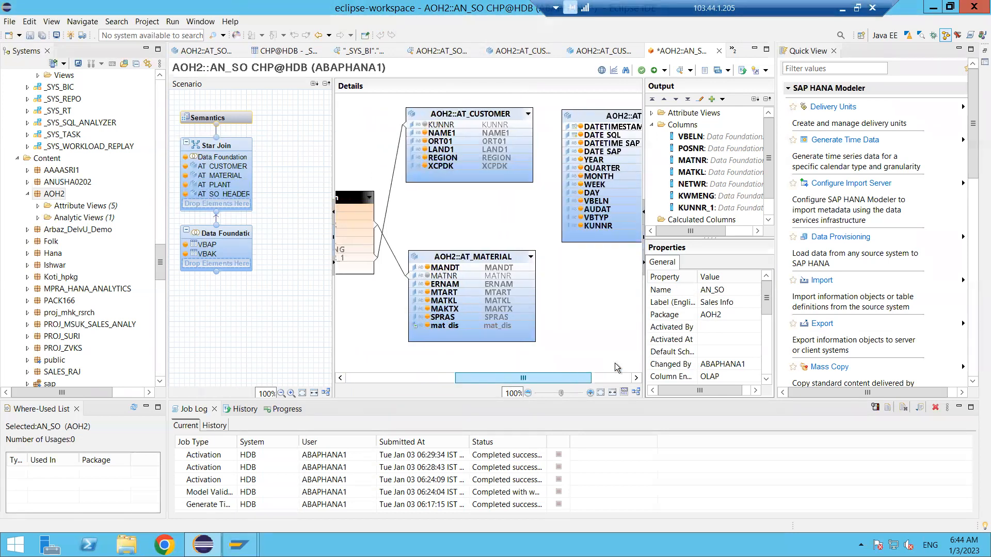
scroll(617, 364, "right", 3)
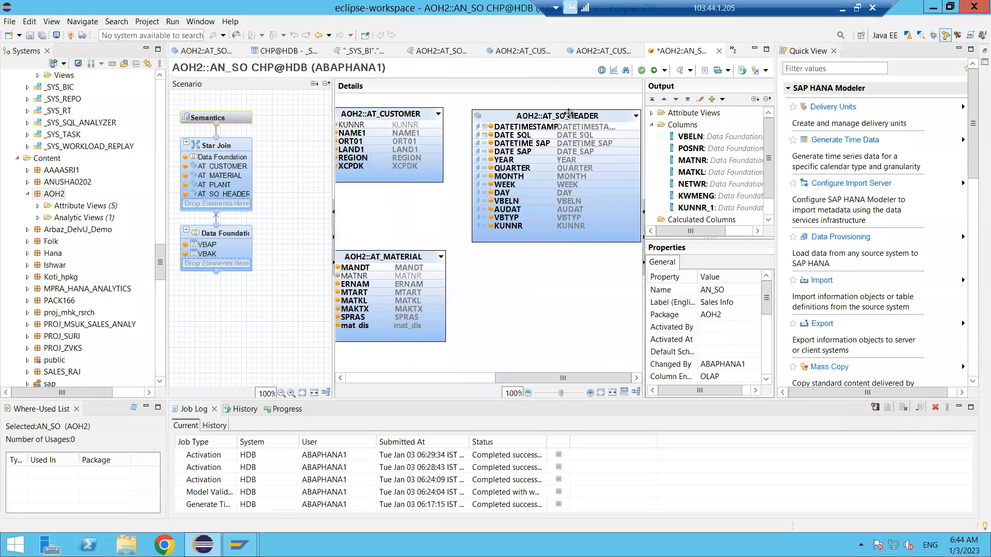
left_click(568, 114)
left_click_drag(474, 308, 421, 305)
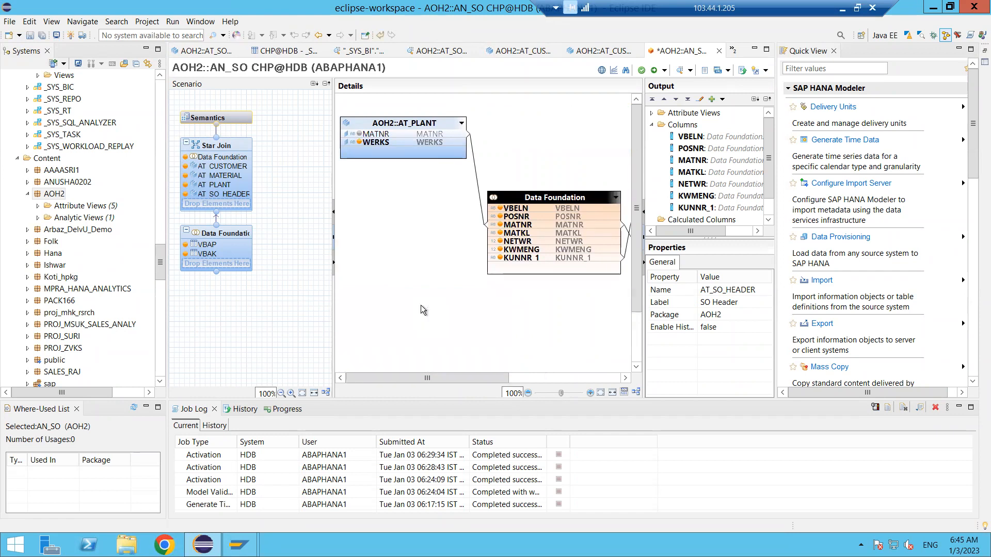
Move the AT_MATERIAL node to the other side of the Data Foundation, below AT_PLANT
left_click_drag(454, 376, 630, 372)
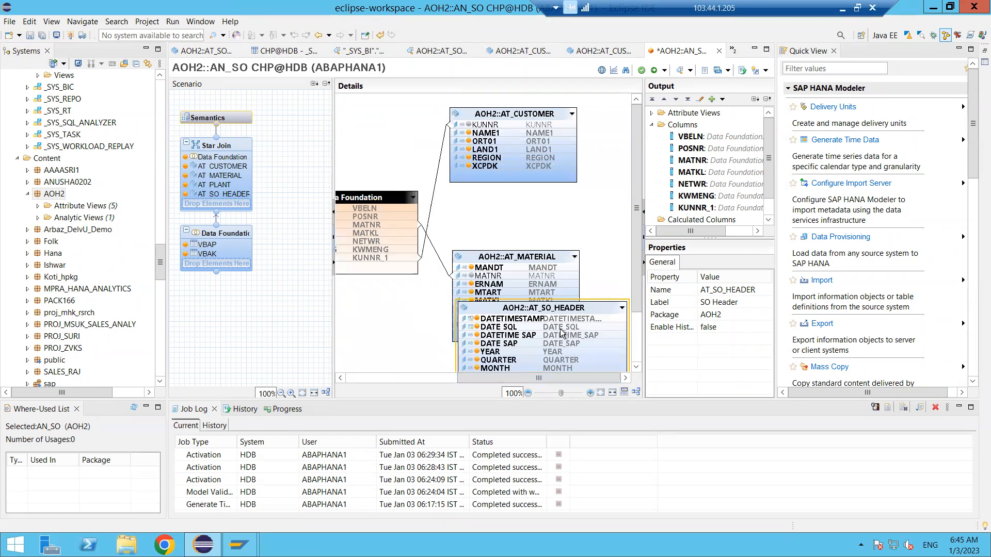
left_click(523, 267)
left_click_drag(349, 299, 378, 287)
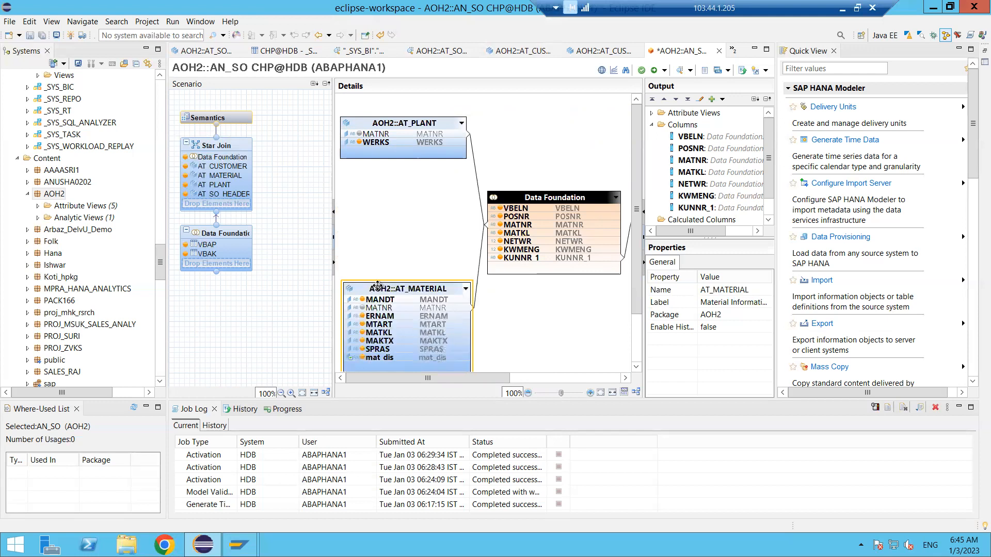
Shift AT_SO_HEADER slightly up below AT_CUSTOMER and join the Data Foundation's VBELN to VBELN in AT_SO_HEADER
left_click_drag(450, 382, 539, 371)
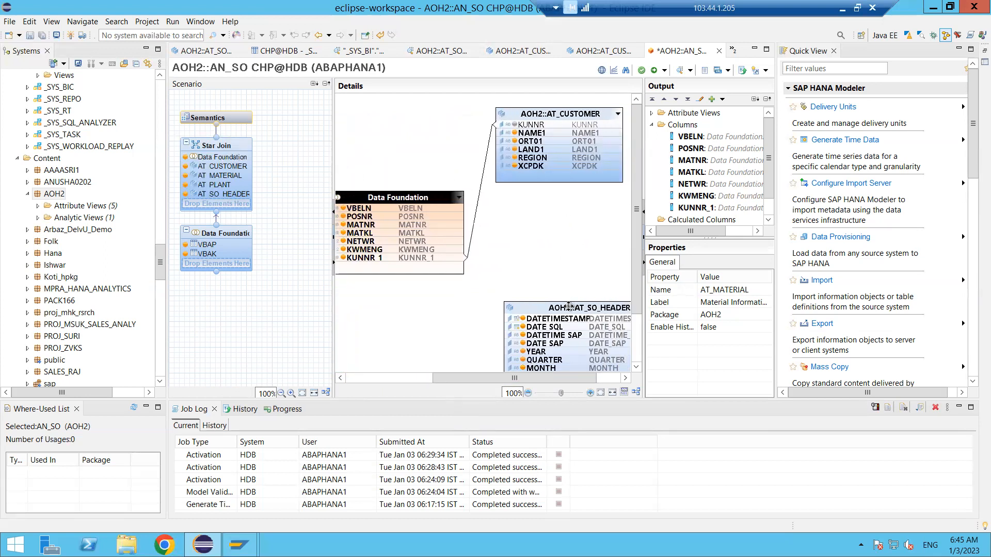
left_click_drag(568, 306, 568, 286)
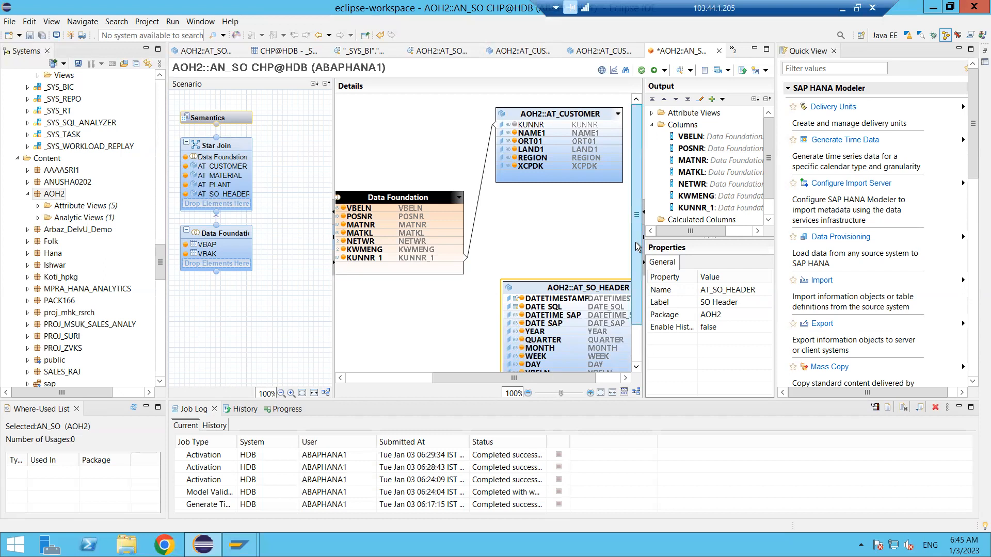
left_click_drag(638, 251, 641, 287)
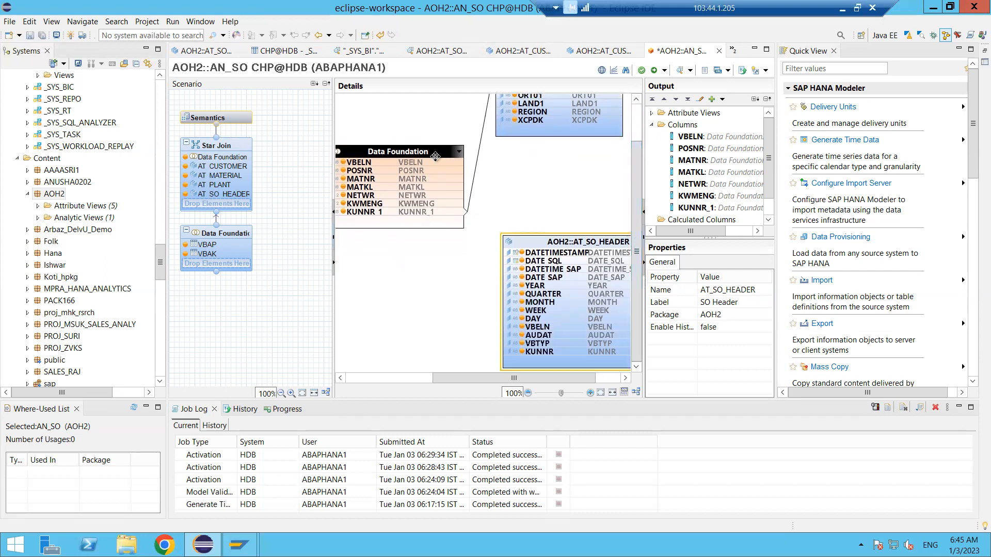
left_click_drag(457, 166, 526, 331)
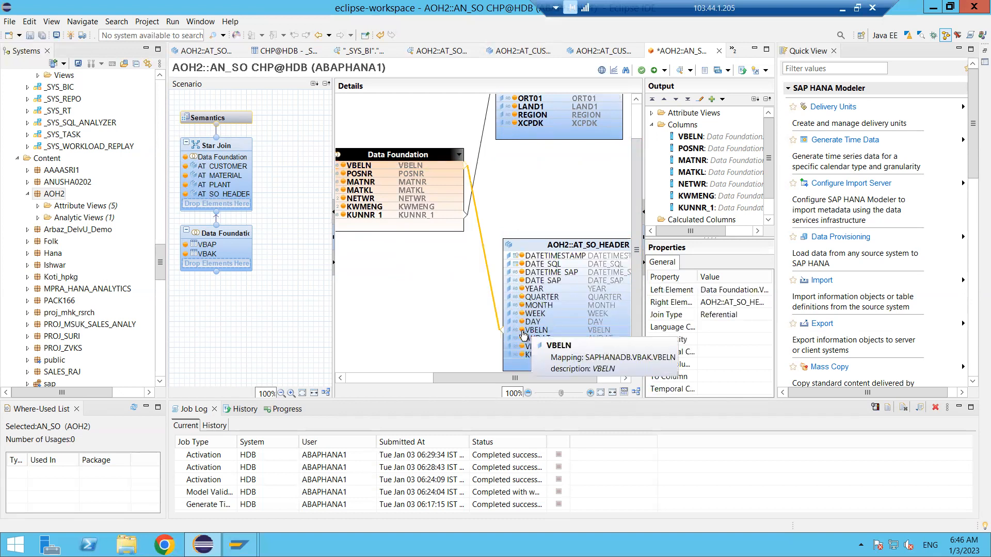
left_click(523, 334)
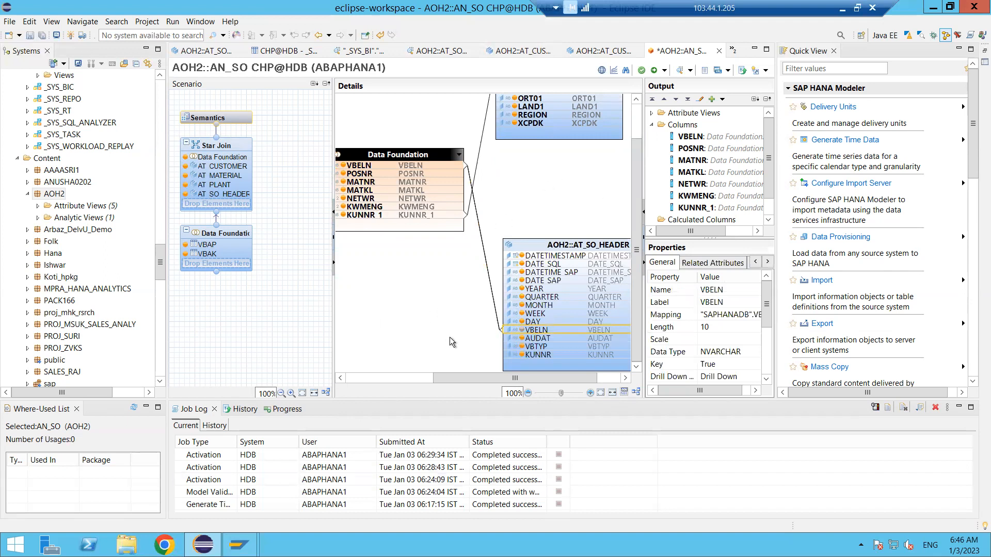
left_click_drag(476, 379, 519, 379)
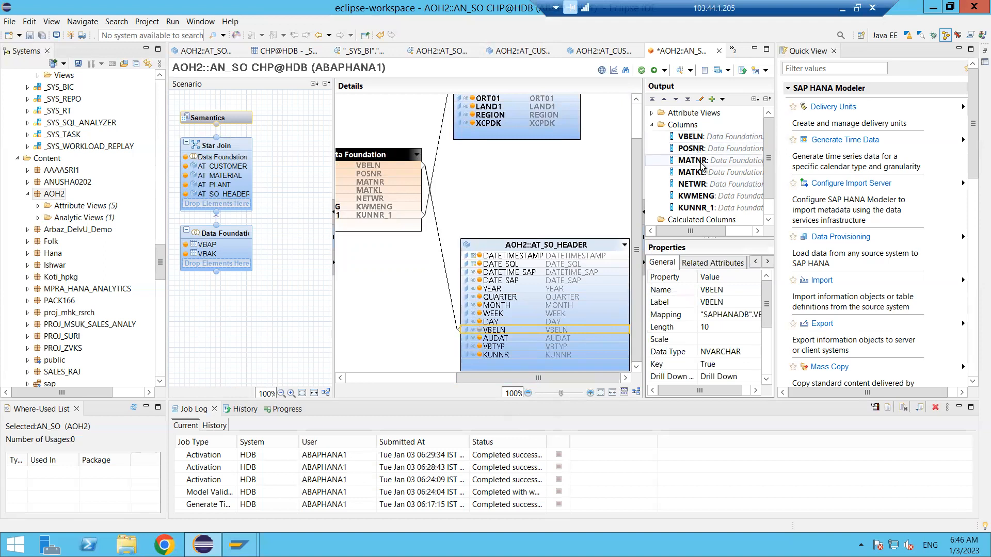
Try to rename the output column KUNNR_1 to KUNNR
right_click(702, 210)
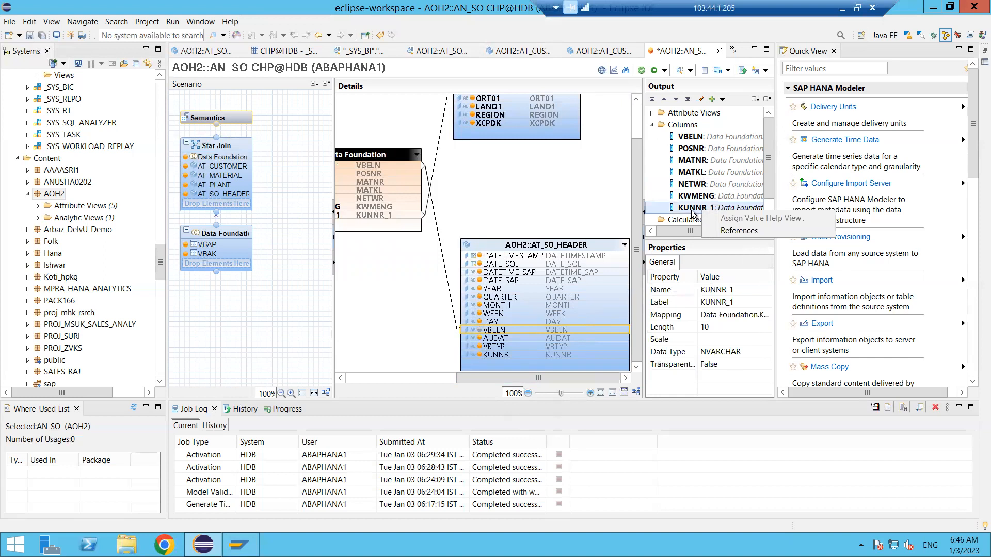
left_click(691, 210)
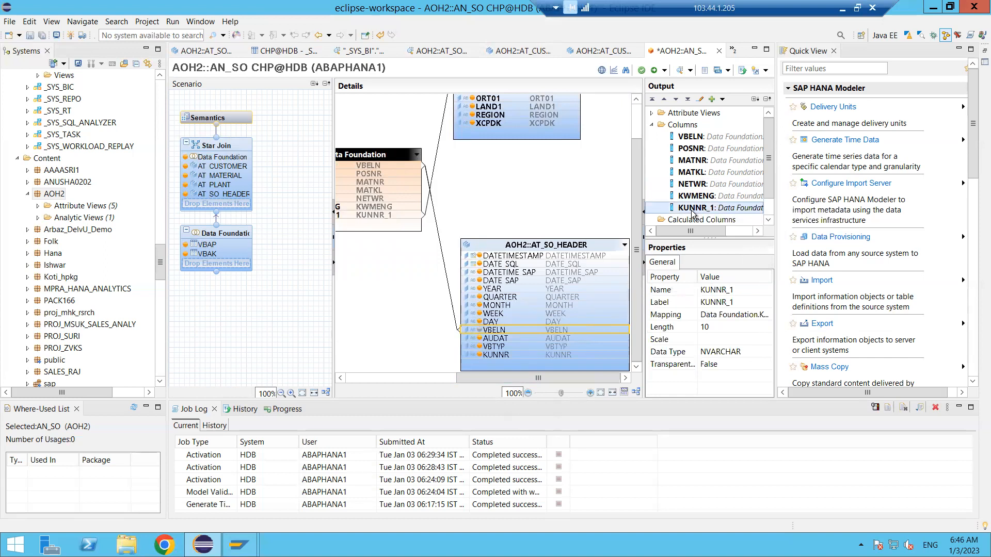
left_click(699, 100)
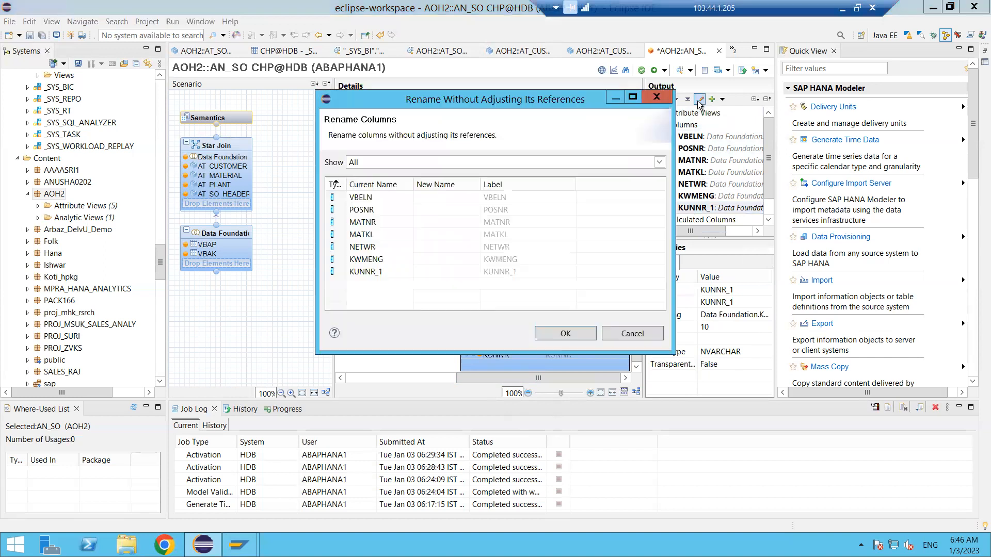
left_click(395, 271)
left_click(444, 270)
type("KUNNR")
left_click(567, 333)
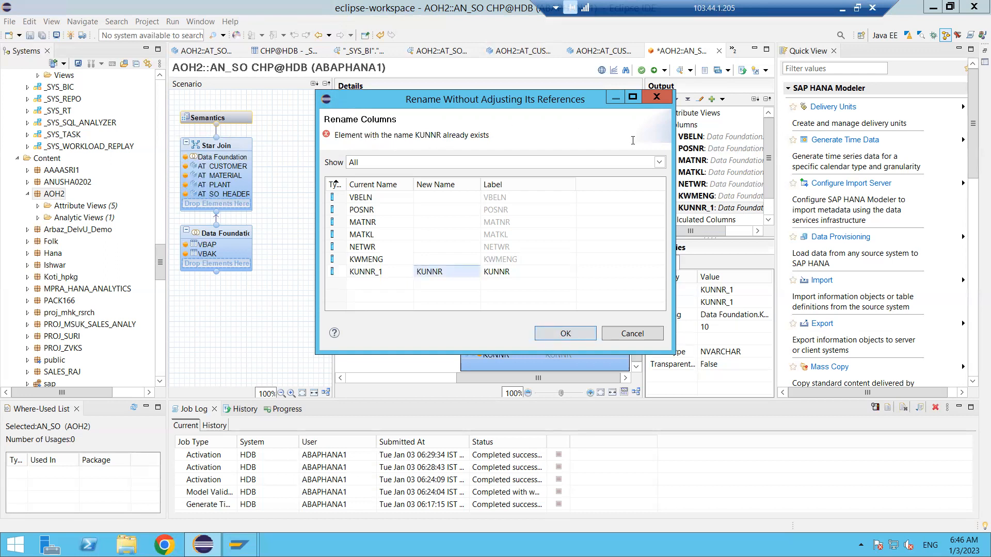
Set the new name of output column KUNNR_1 to Cust_num and apply the rename
left_click_drag(568, 102, 497, 120)
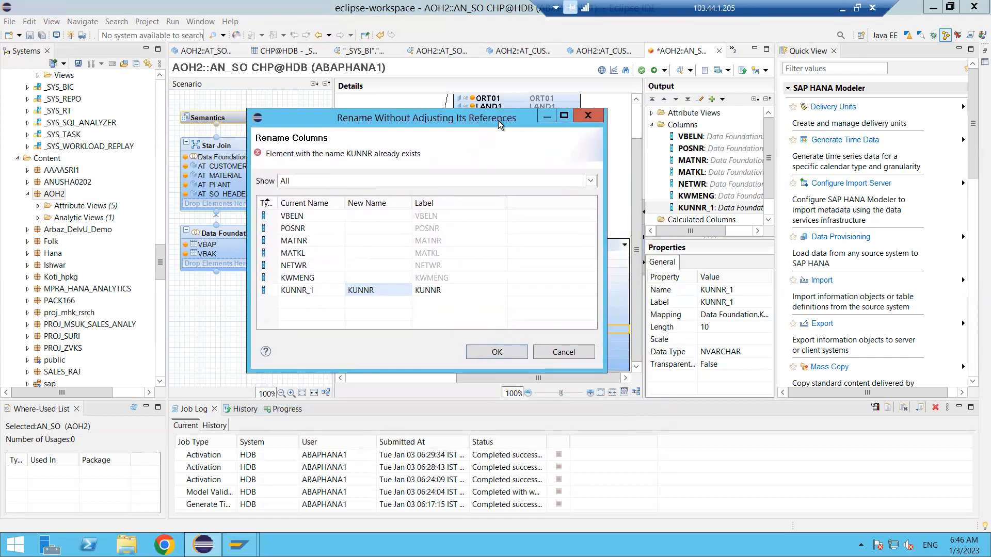
left_click(379, 293)
type("C")
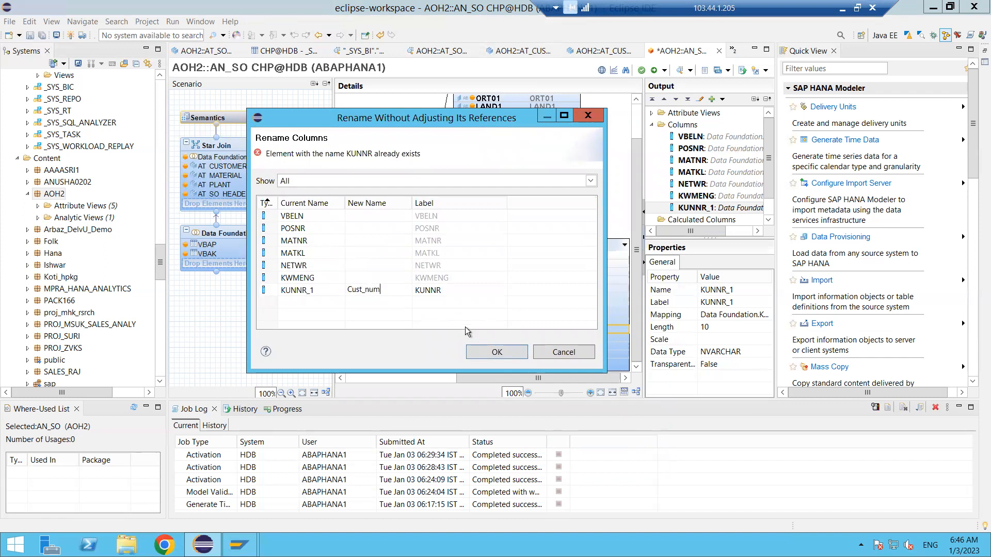
left_click(487, 352)
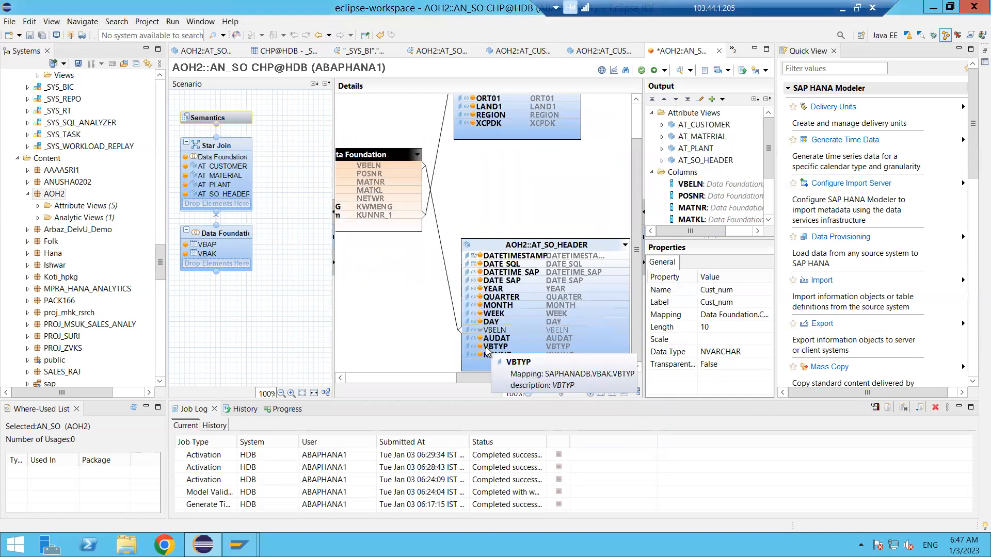
left_click_drag(769, 163, 768, 200)
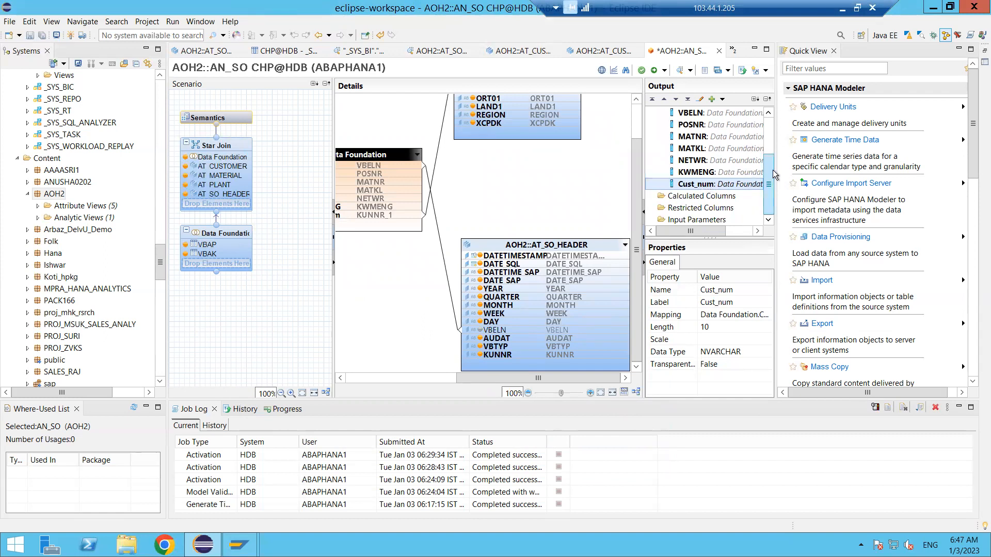
left_click_drag(773, 172, 772, 154)
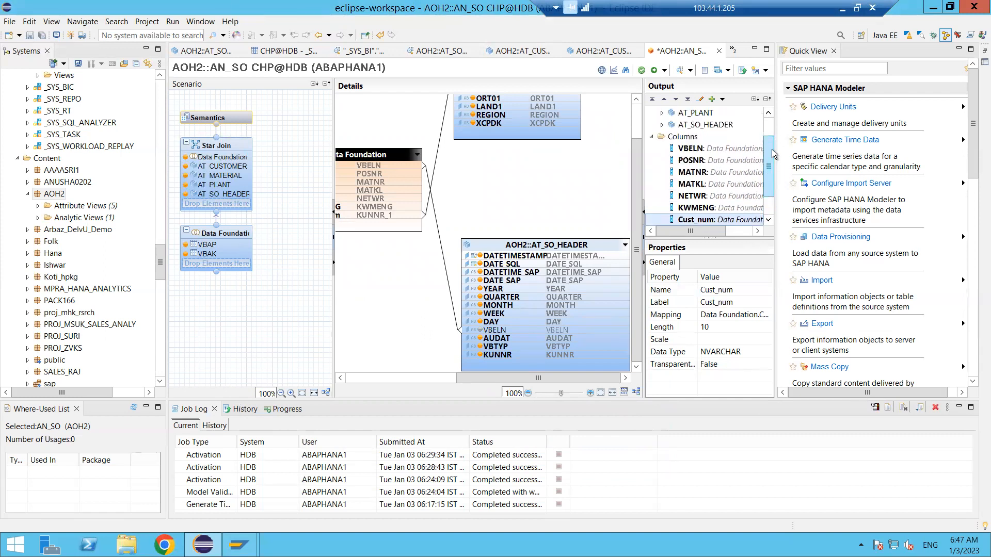
left_click(684, 150)
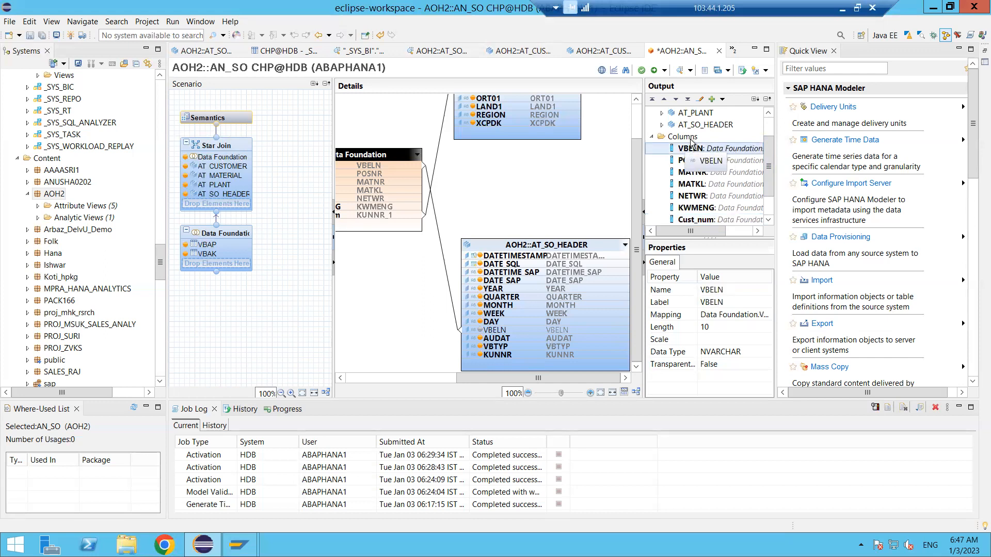
left_click(700, 100)
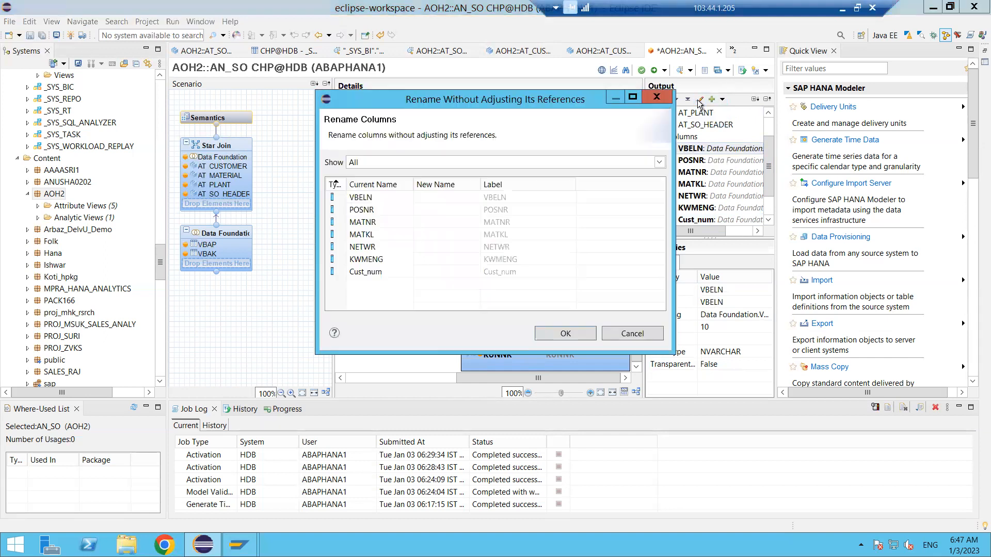
left_click(442, 198)
left_click(616, 333)
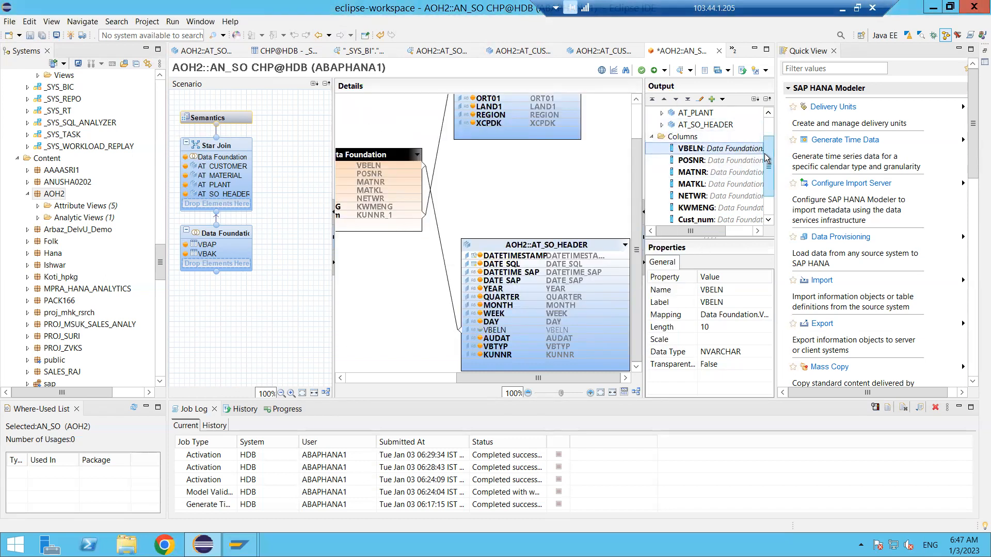
Collapse the output Columns folder and bring up the AT_SO_HEADER attribute view's editor
scroll(770, 134, "up", 1)
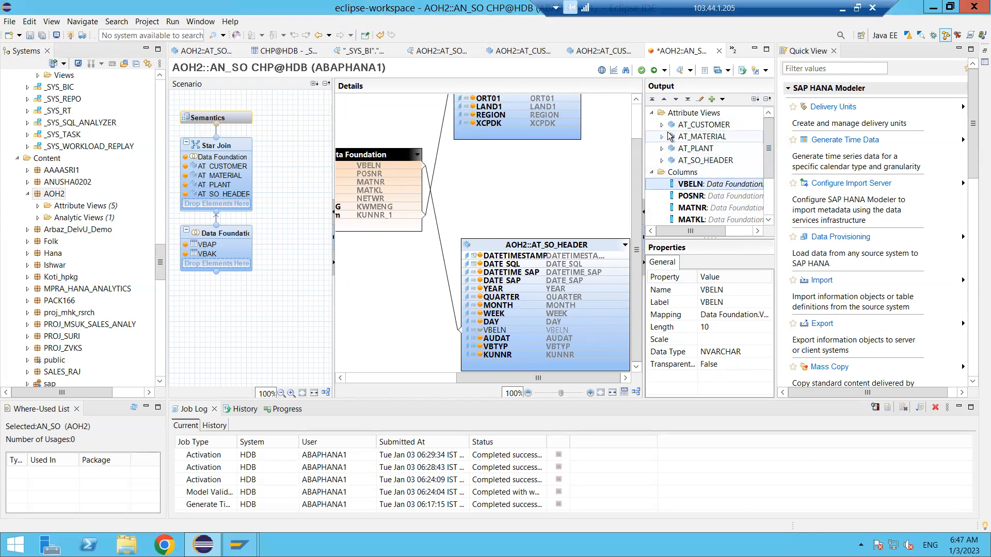
left_click(650, 172)
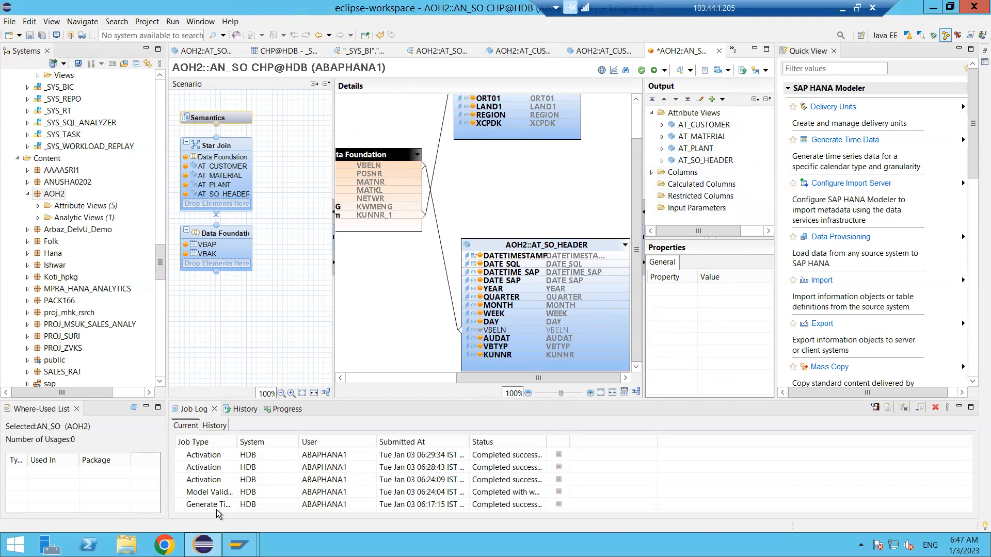
left_click(225, 54)
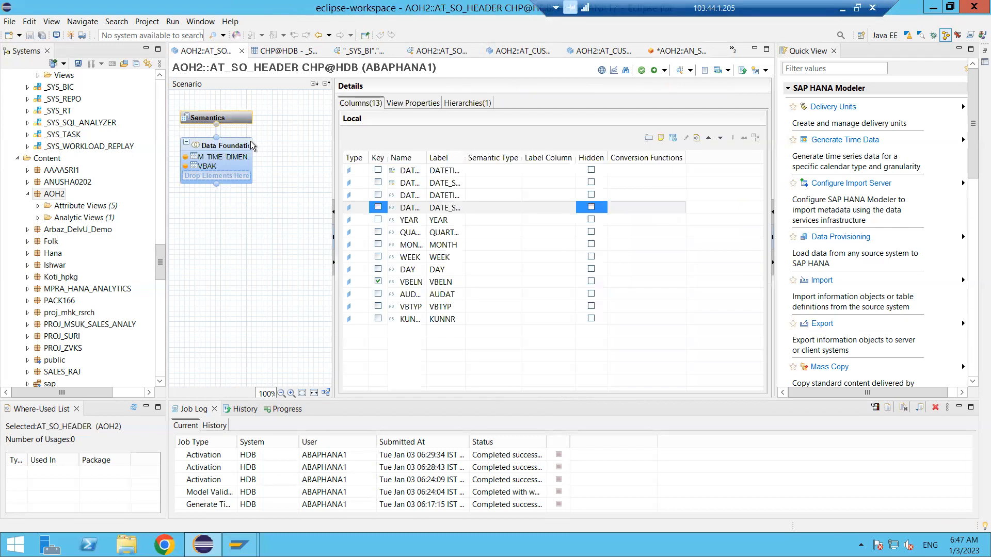
Review the Data Foundation's output columns in AT_SO_HEADER and return to the AN_SO analytic view's editor
left_click(230, 154)
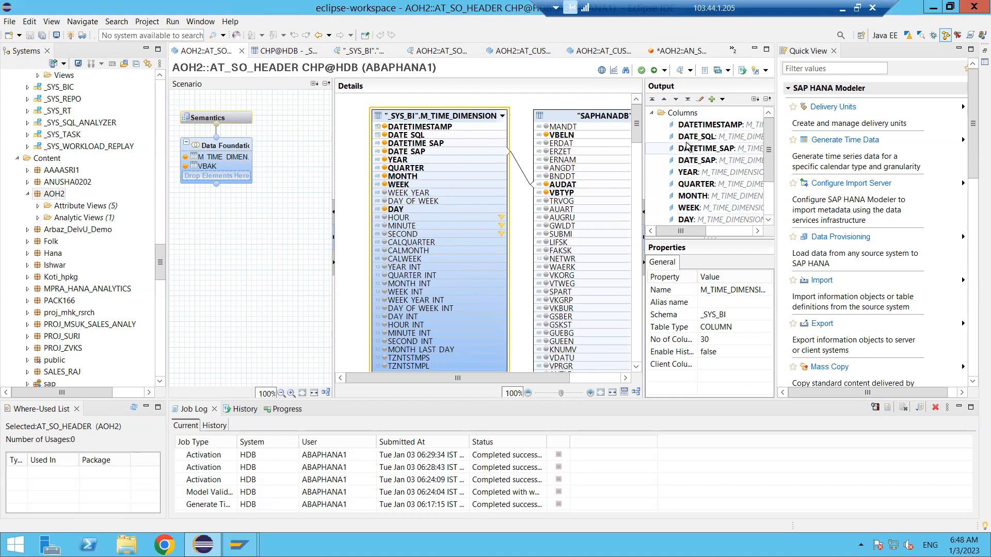
left_click_drag(764, 169, 771, 218)
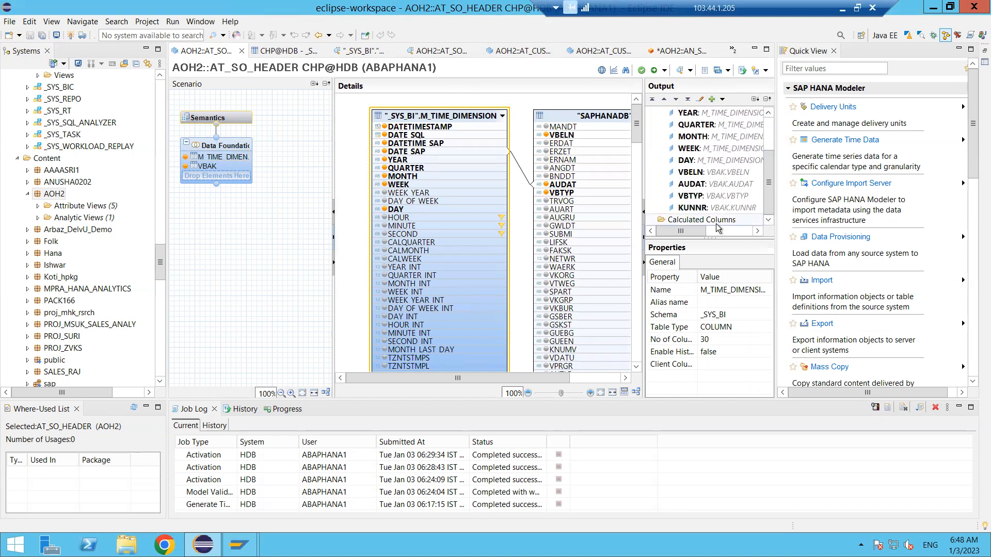
left_click(685, 58)
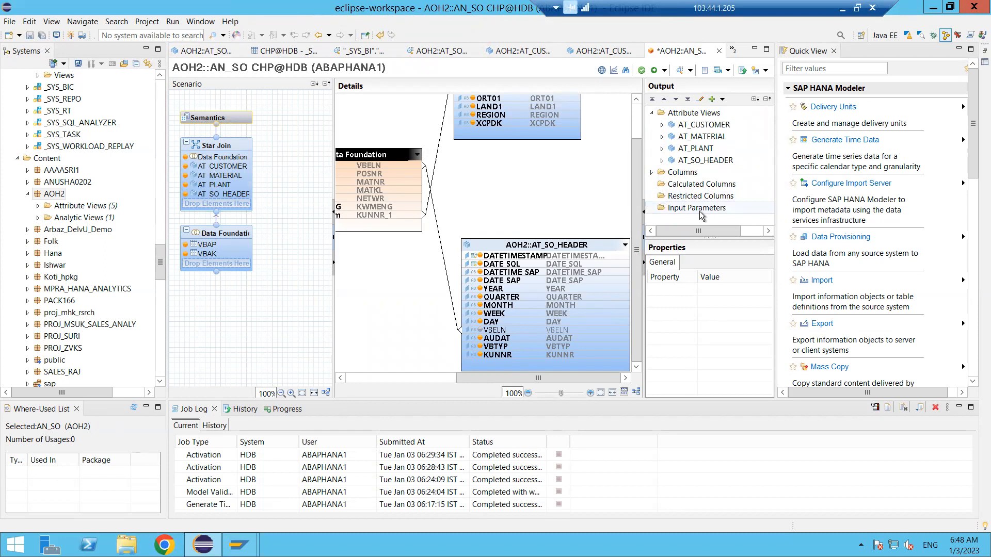
Examine the output columns of the AT_CUSTOMER and AT_MATERIAL attribute views in AN_SO, and leave the Attribute Views folder collapsed
left_click(651, 114)
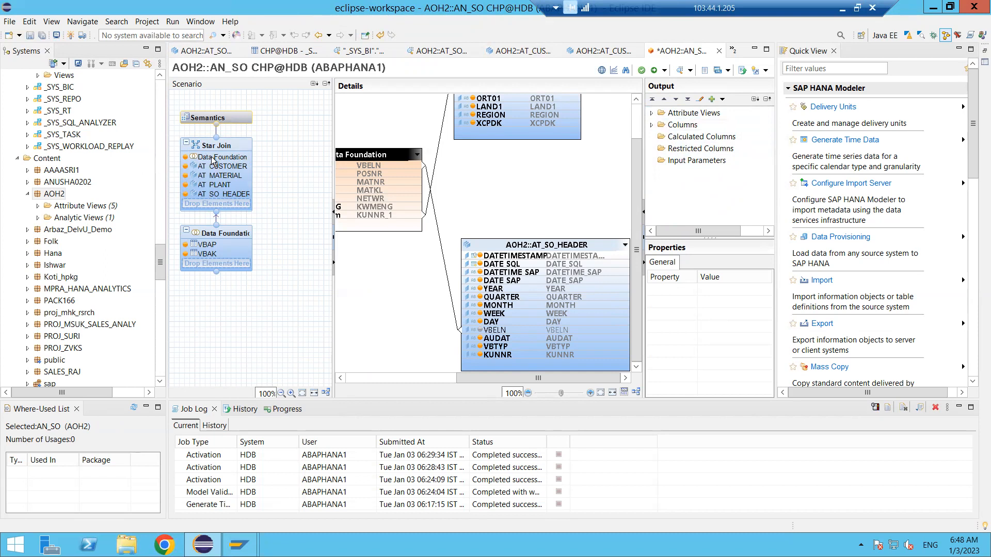
left_click(653, 113)
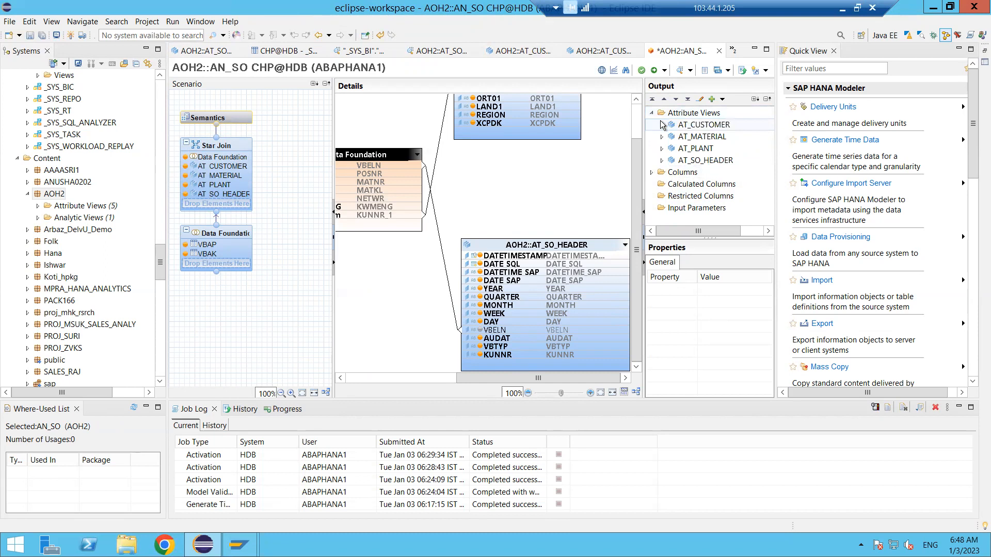
left_click(661, 125)
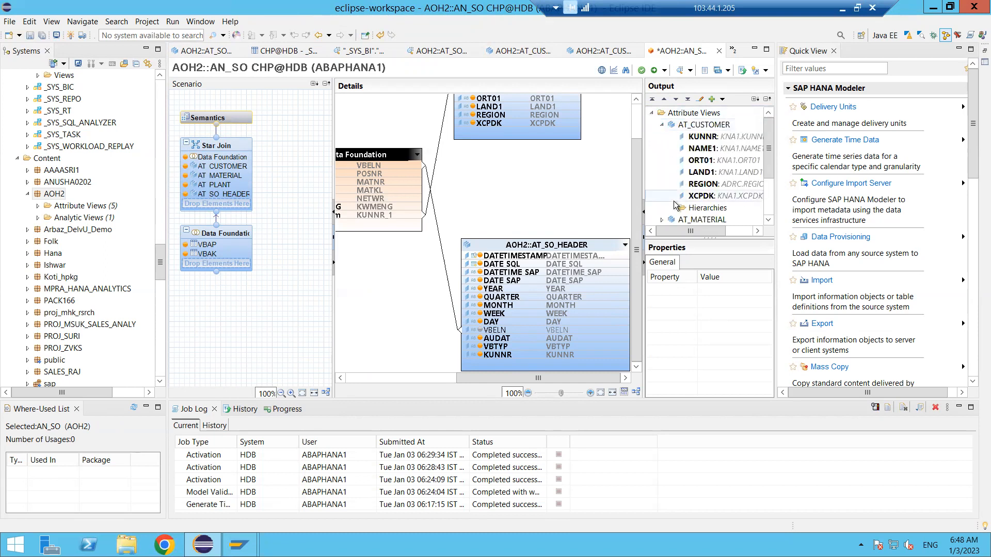
left_click(663, 126)
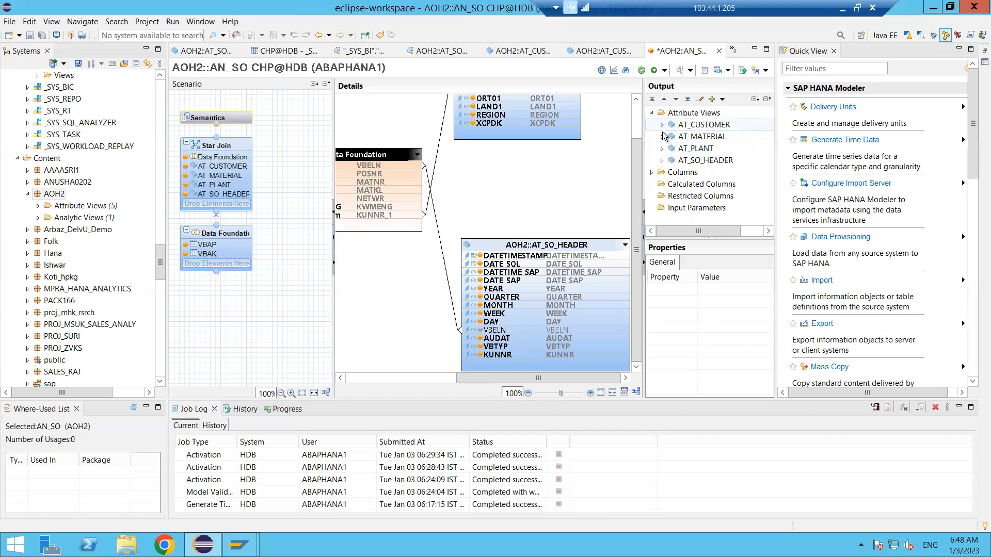
left_click(662, 137)
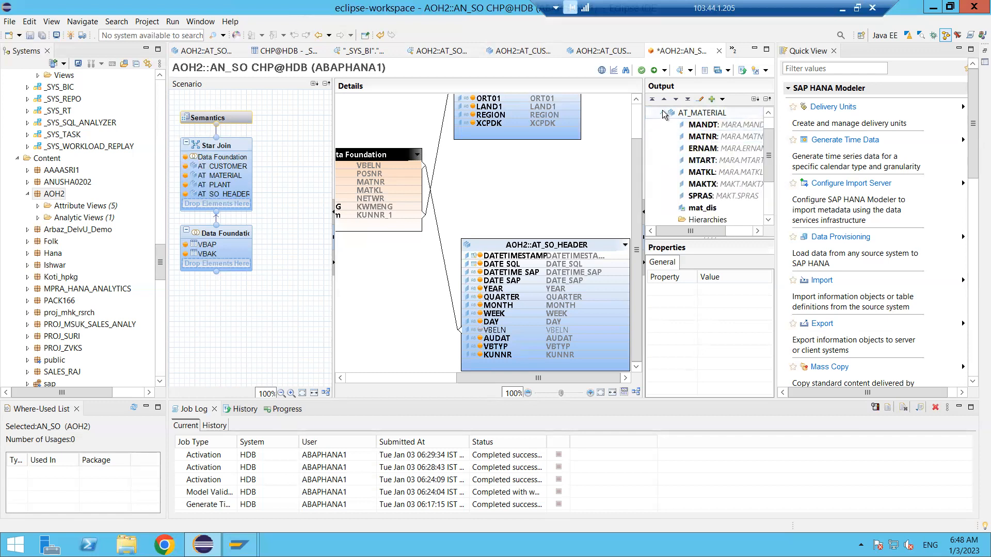
left_click(665, 115)
left_click(653, 114)
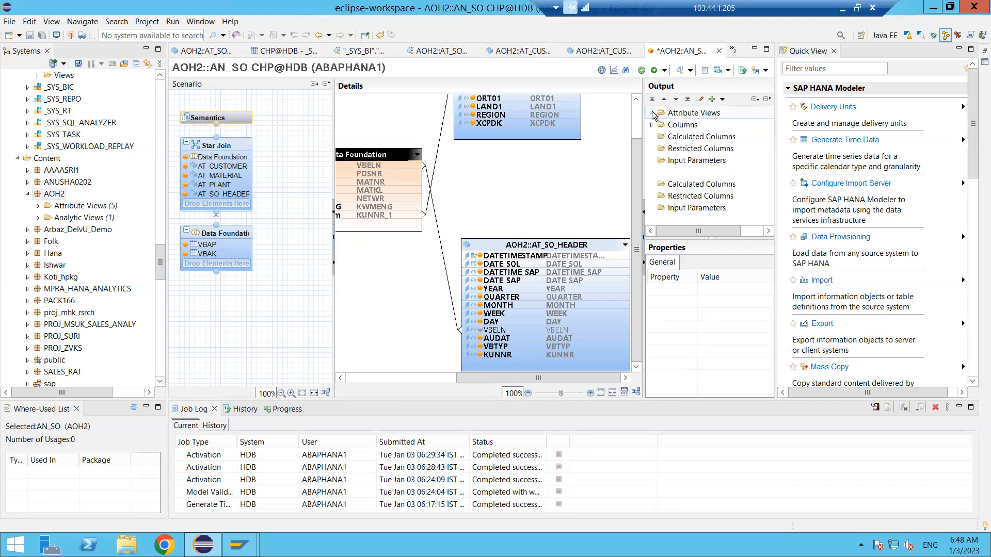
Check the Data Foundation fields listed in the star join's output Columns folder and collapse the folder
left_click(371, 175)
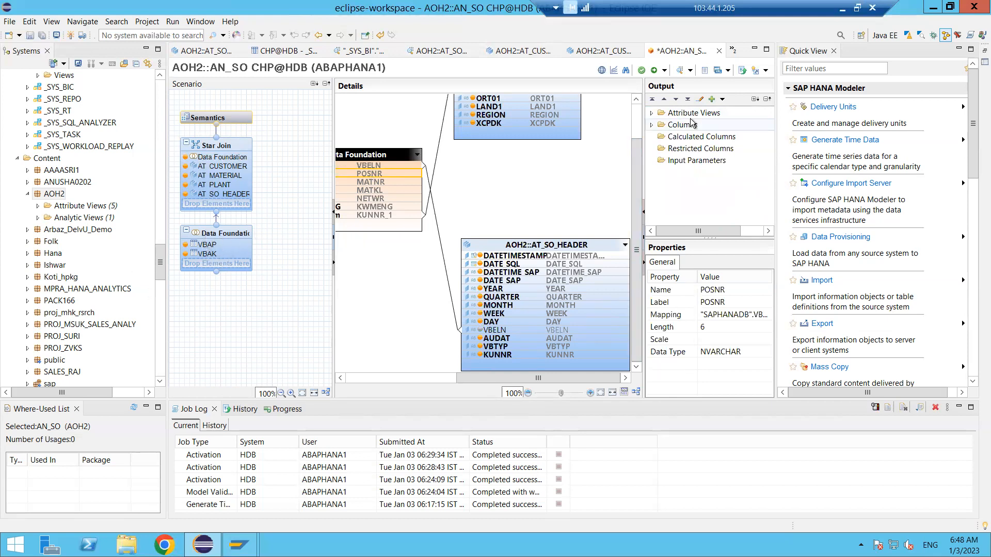
left_click(653, 126)
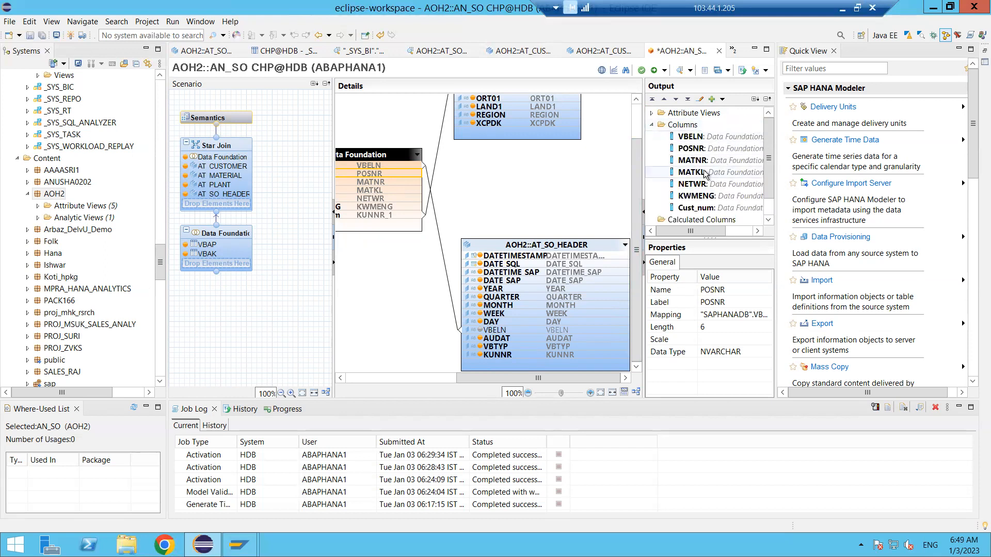
left_click(651, 125)
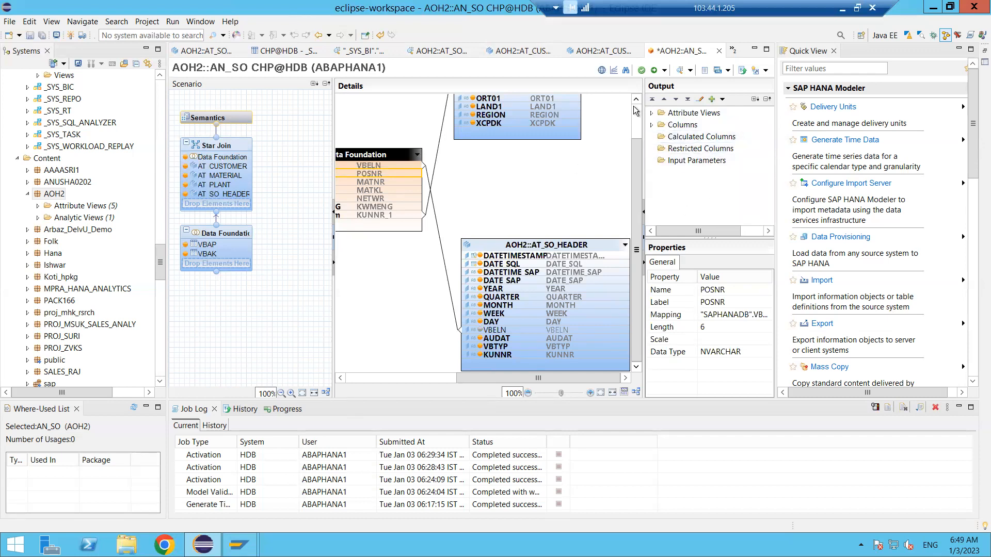
Bring up AN_SO's Semantics node and mark the local columns VBELN and POSNR as key columns
left_click(206, 149)
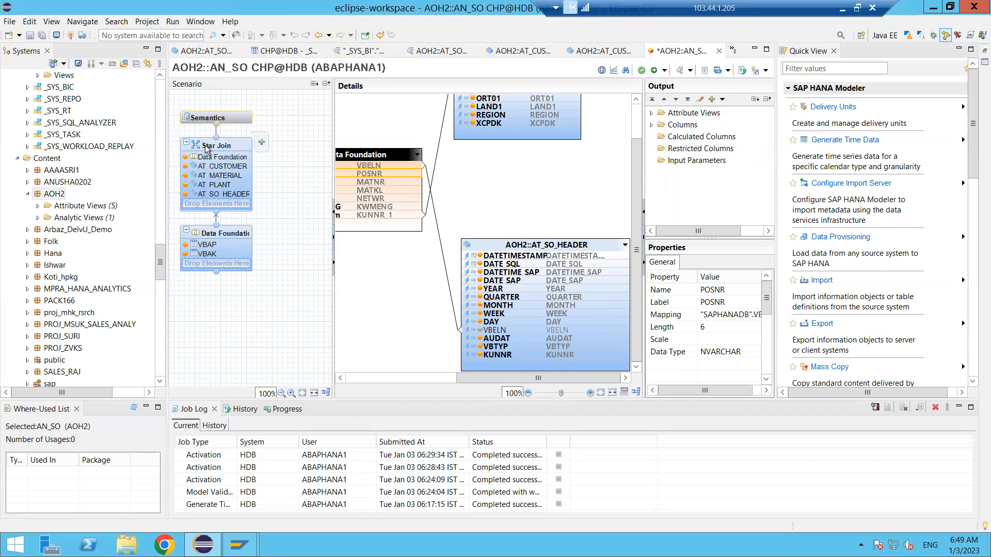
left_click(213, 119)
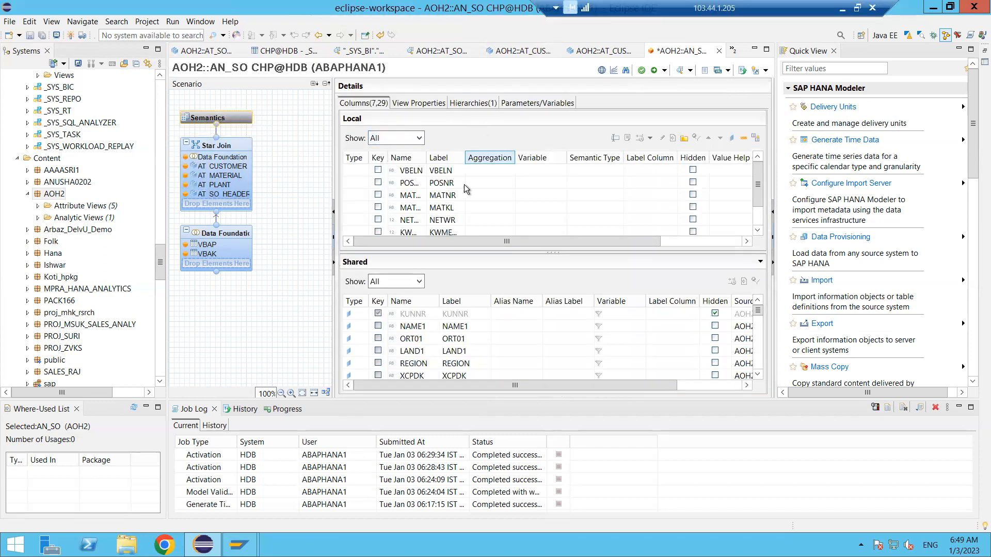
left_click(378, 170)
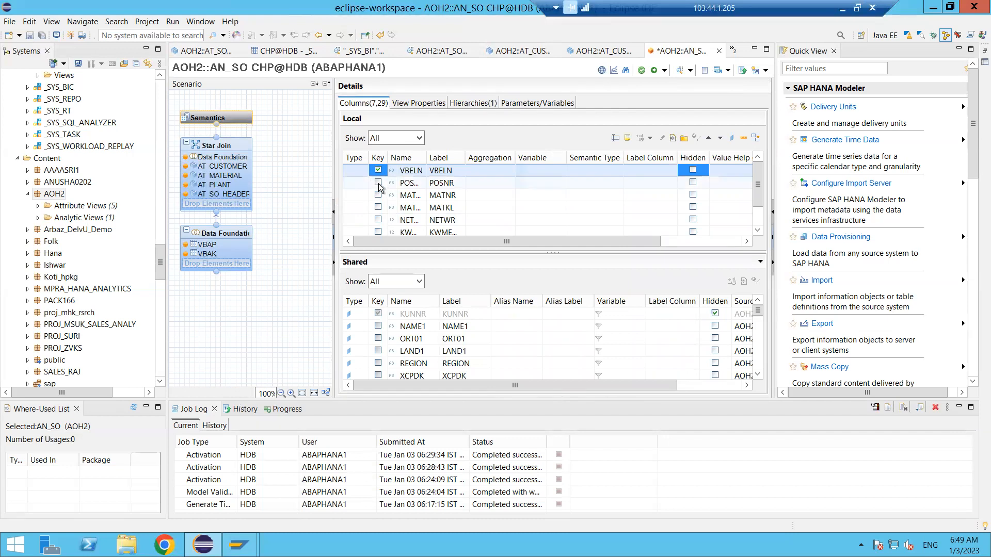
left_click(378, 182)
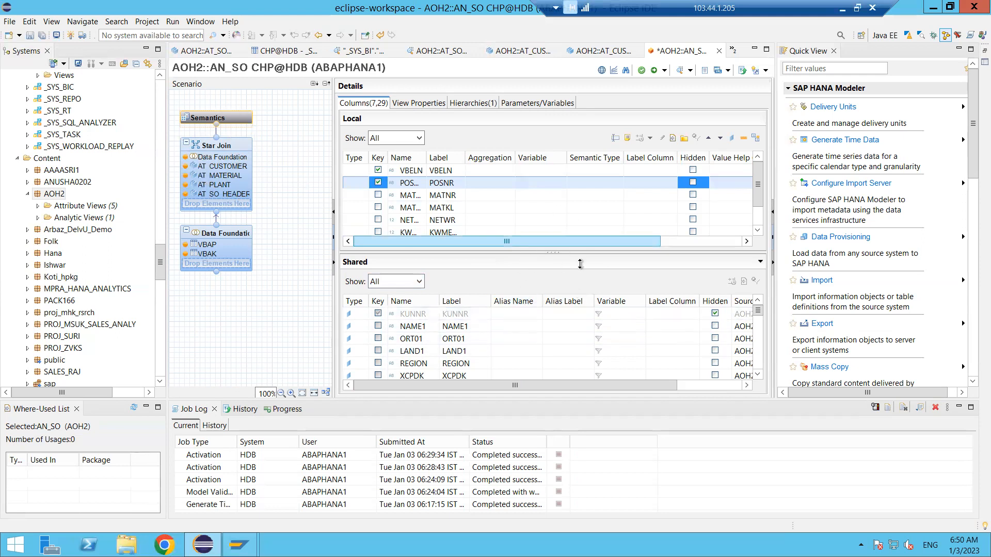
Examine the remaining local columns and the whole list of shared columns in the semantics of AN_SO
left_click(756, 231)
left_click(757, 231)
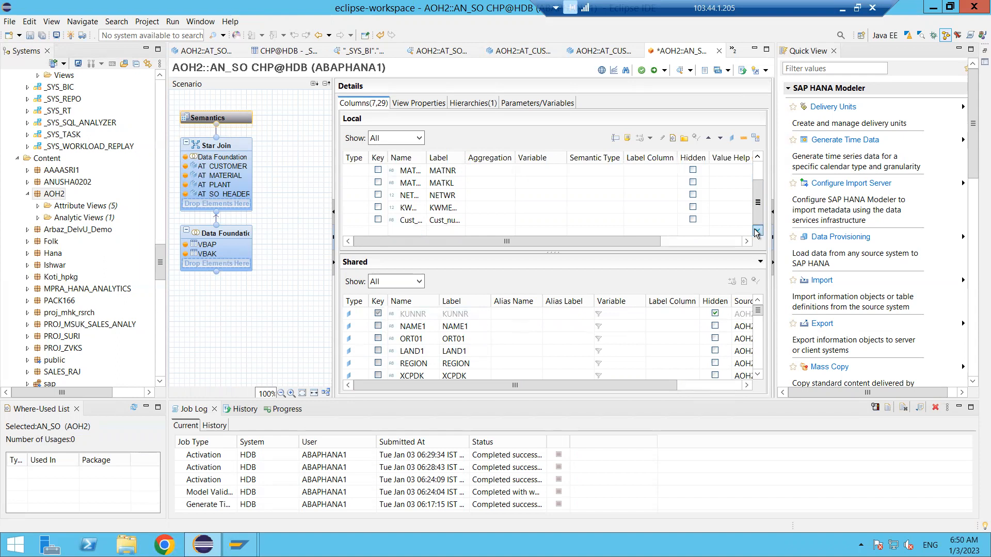
left_click_drag(759, 208, 764, 329)
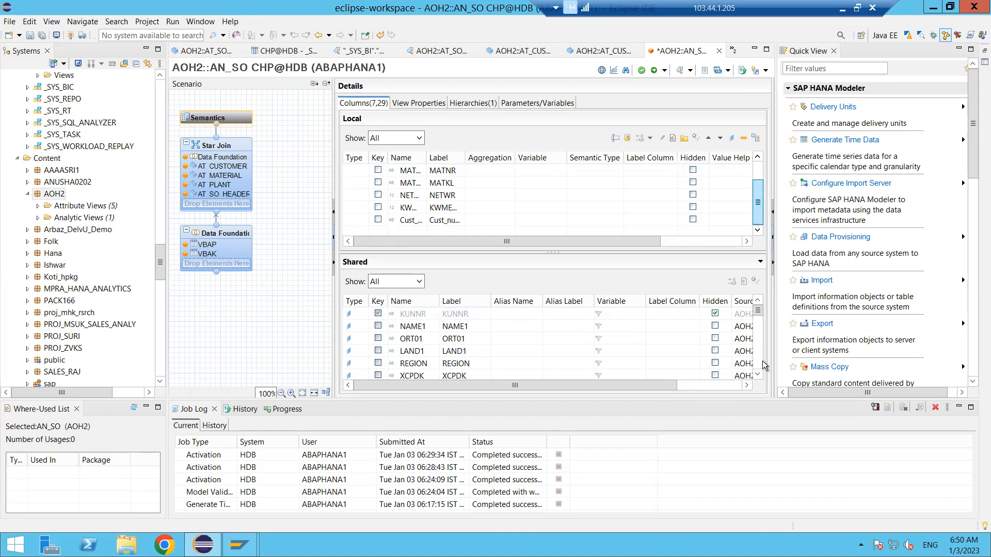
left_click(757, 377)
left_click(758, 376)
left_click(757, 376)
left_click(757, 376)
left_click(758, 376)
left_click(758, 376)
left_click(758, 377)
left_click(758, 376)
left_click(757, 376)
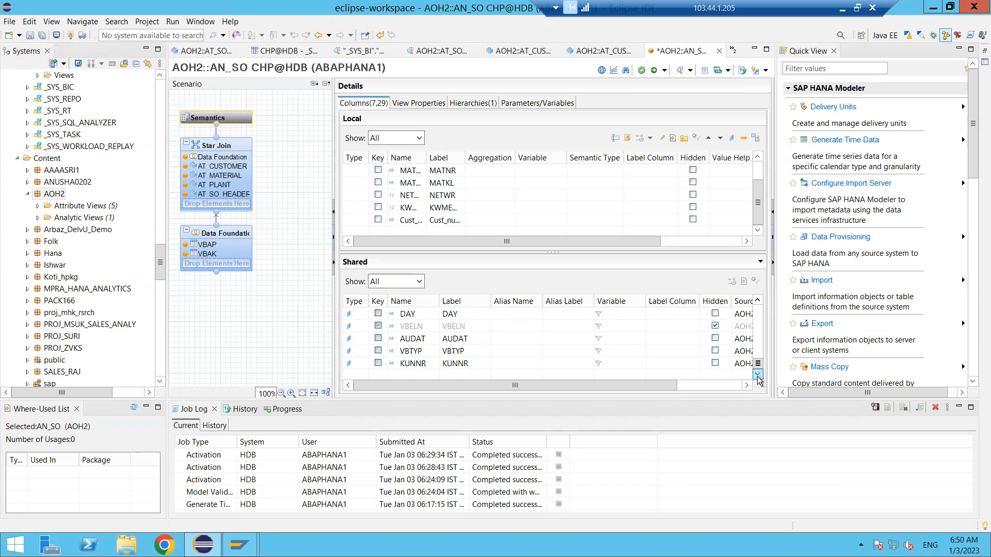
left_click(758, 303)
left_click(759, 302)
left_click(759, 302)
left_click(758, 302)
left_click(758, 302)
left_click(758, 303)
left_click(758, 302)
left_click(758, 302)
left_click(758, 302)
left_click(758, 303)
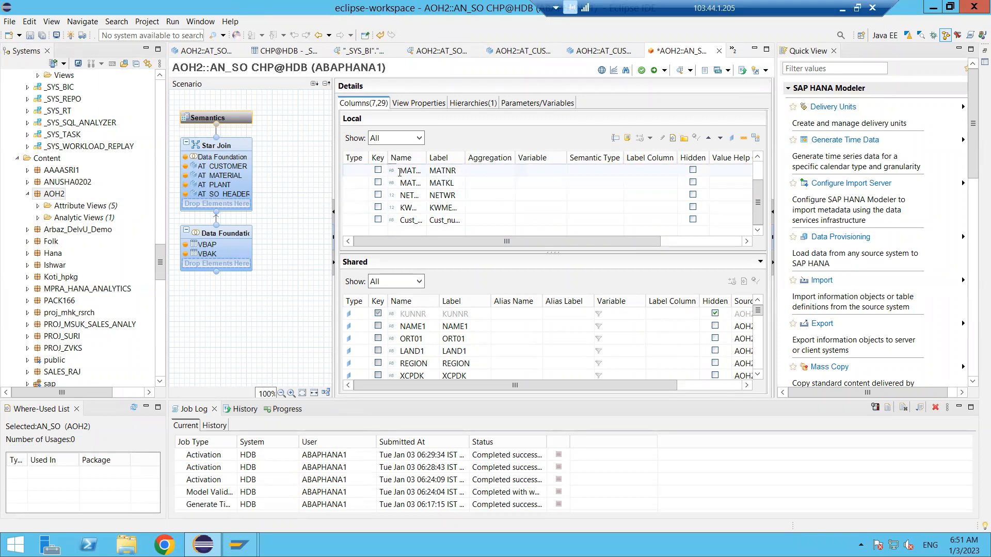
Set the type of the local column MATNR to Attribute
left_click(354, 171)
left_click(363, 171)
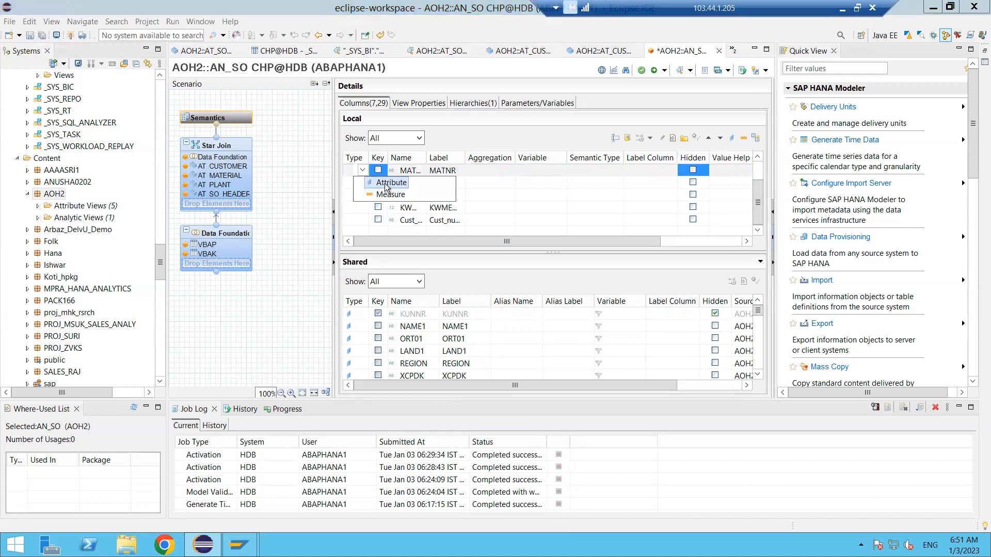
left_click(386, 184)
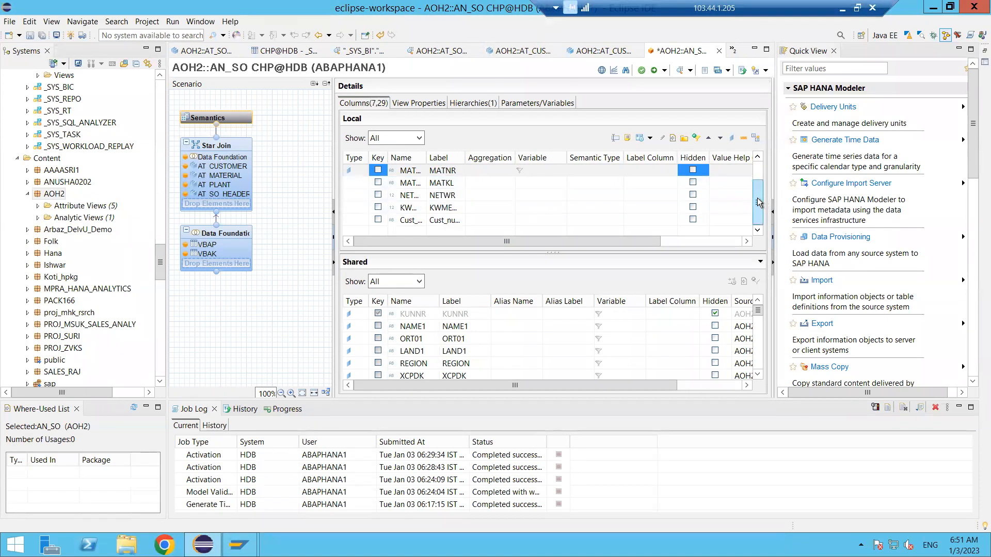
Clear the key flag of the local column VBELN and set its type to Attribute
scroll(758, 202, "up", 1)
left_click(379, 171)
left_click(361, 173)
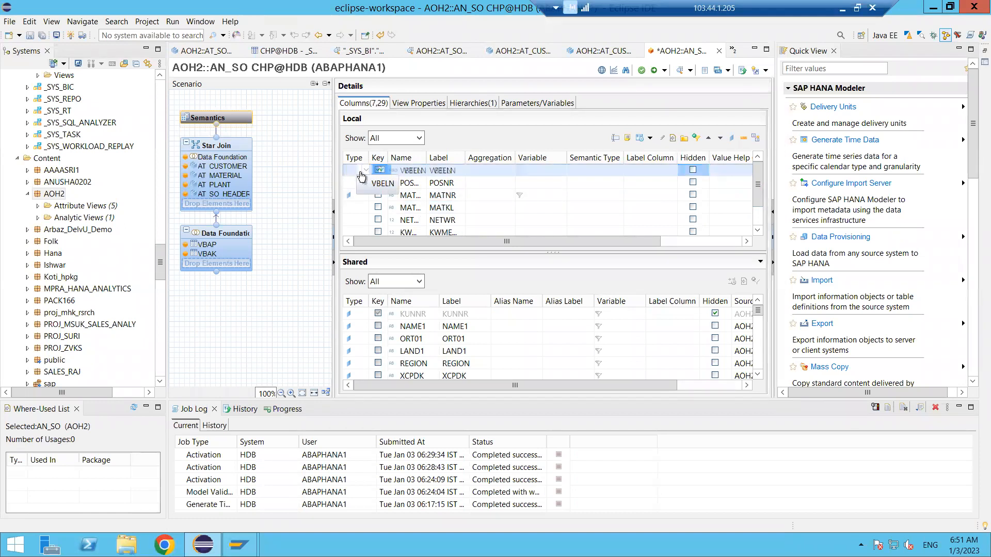
left_click(364, 171)
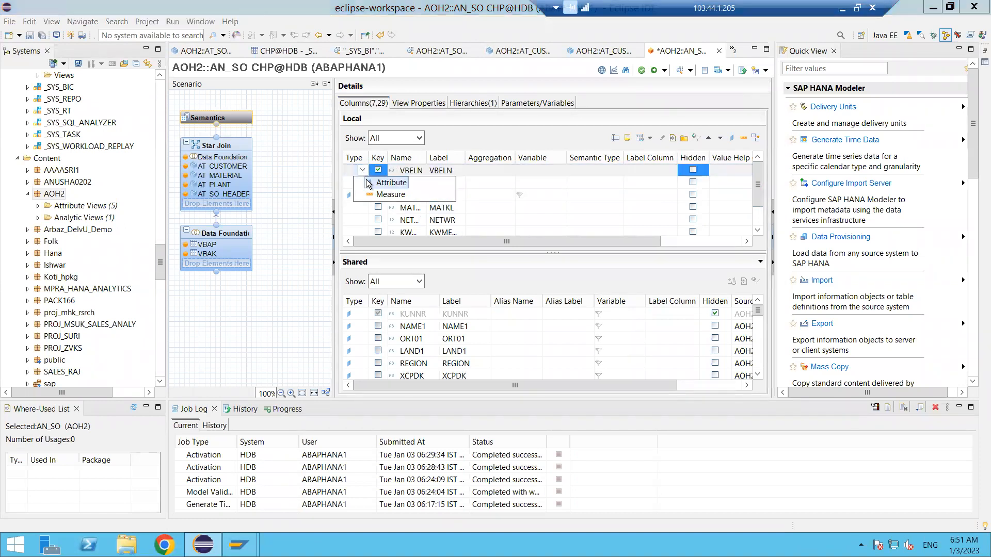
left_click(382, 183)
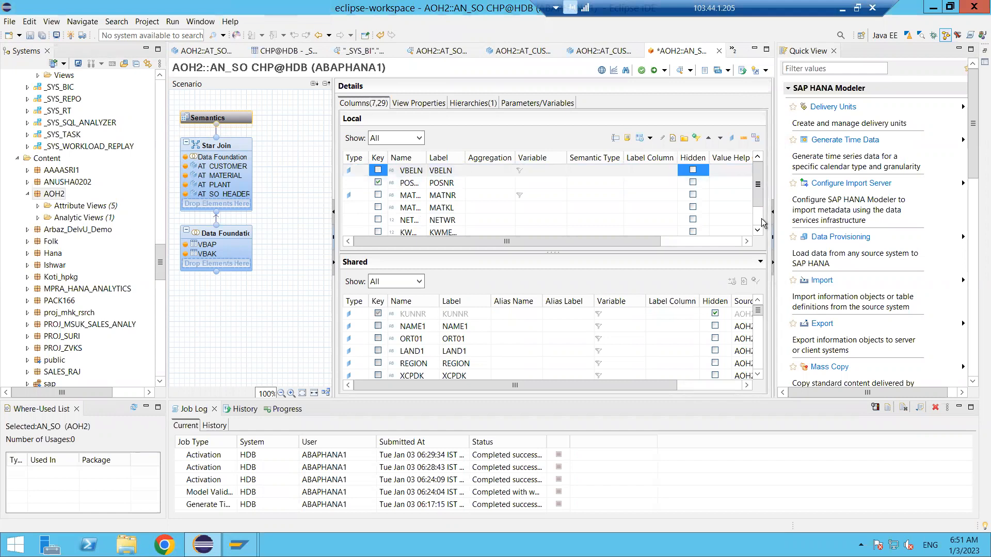
Set the type of the local column NETWR to Measure
left_click_drag(758, 200, 758, 217)
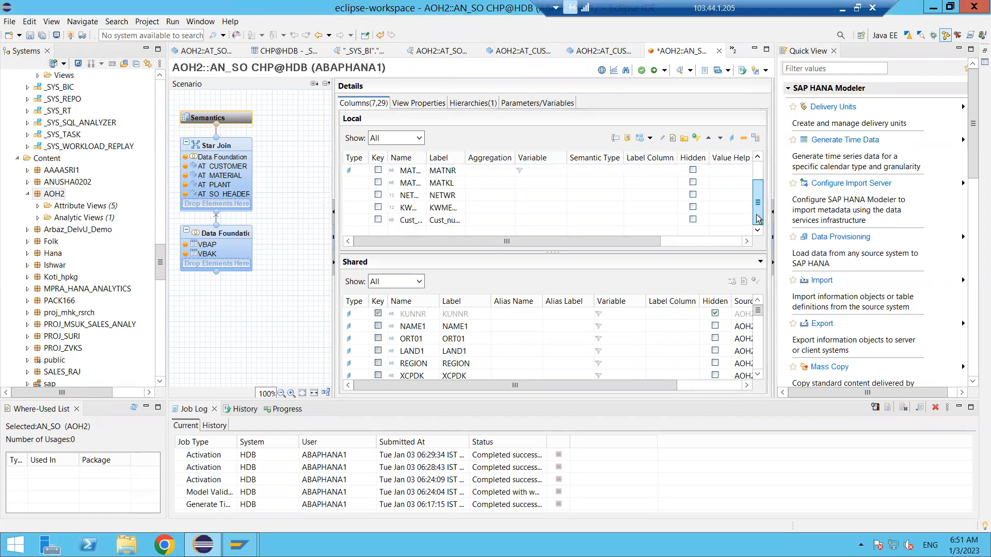
left_click(361, 199)
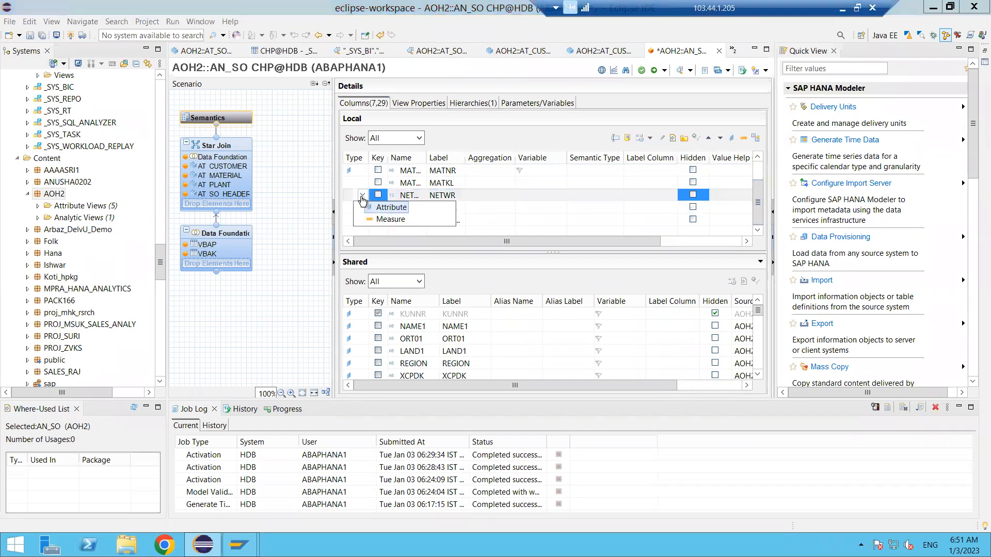
left_click(389, 221)
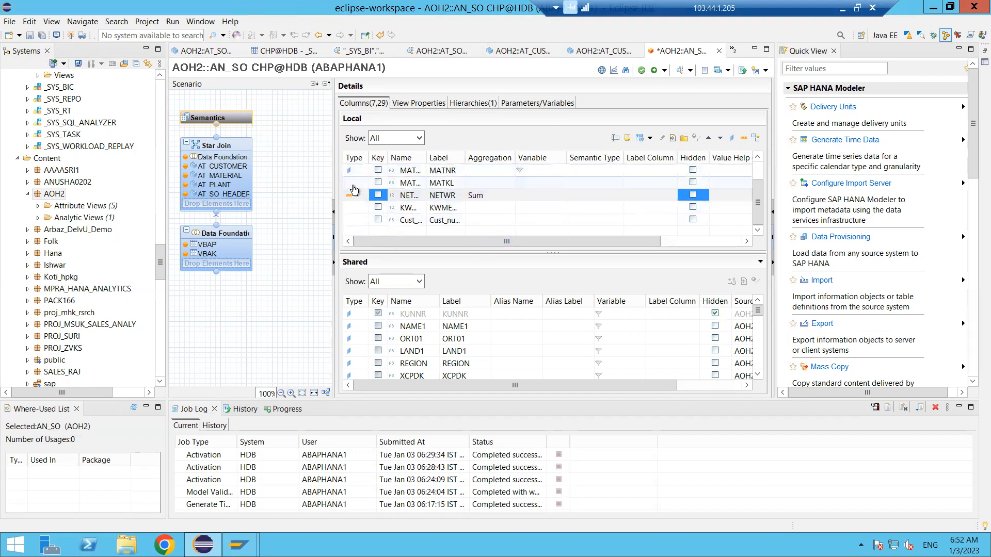
Automatically assign attribute or measure types to the remaining local columns and review the assigned types
left_click_drag(759, 206, 759, 183)
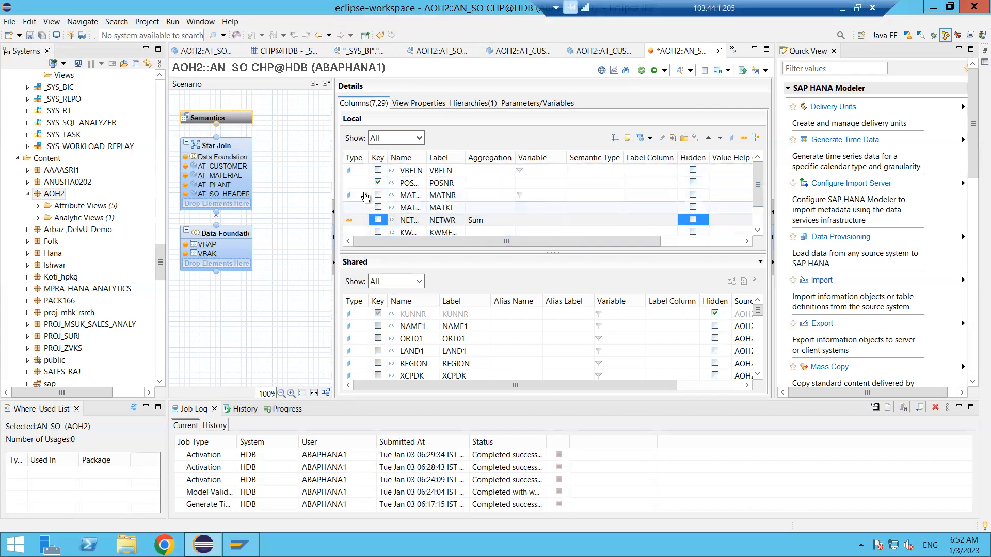
left_click(757, 138)
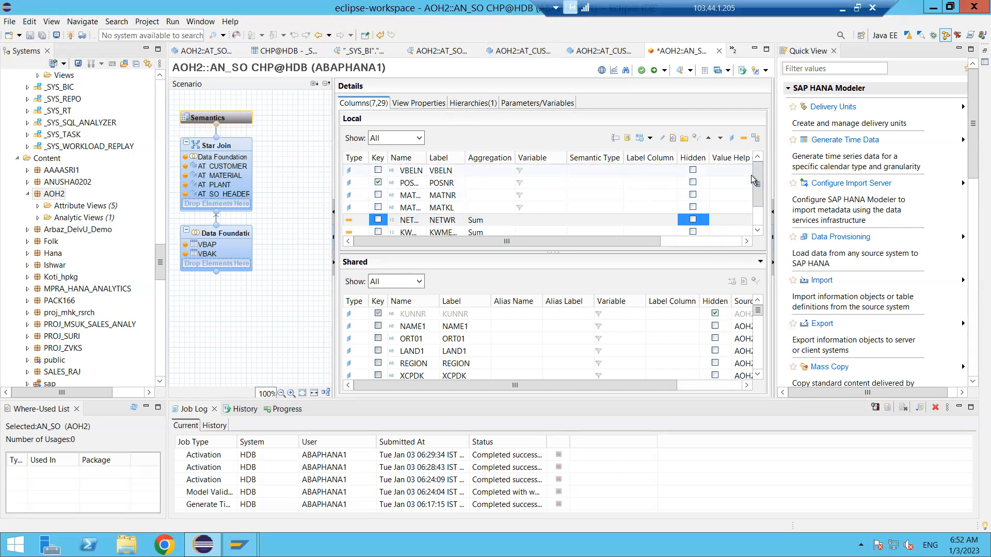
left_click_drag(759, 180, 757, 195)
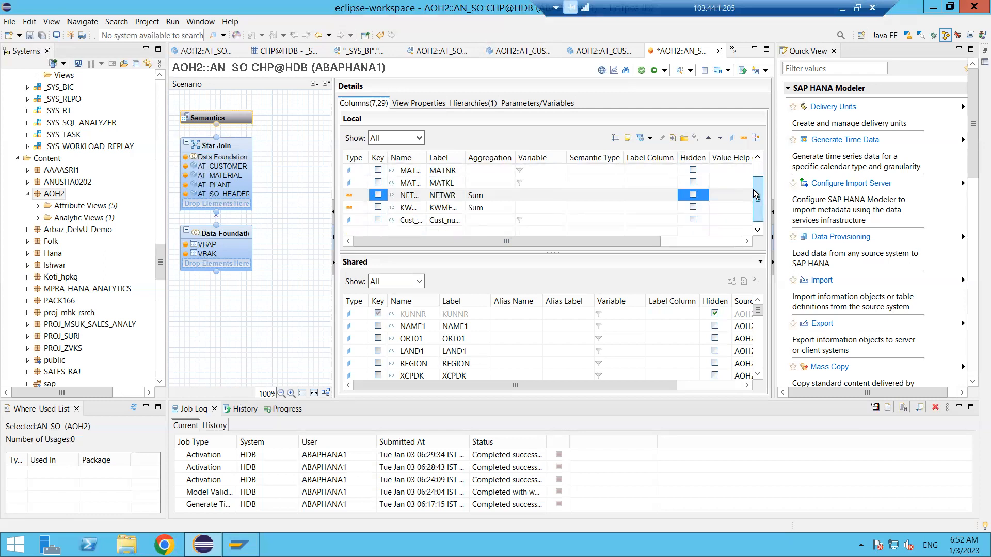
scroll(417, 191, "up", 1)
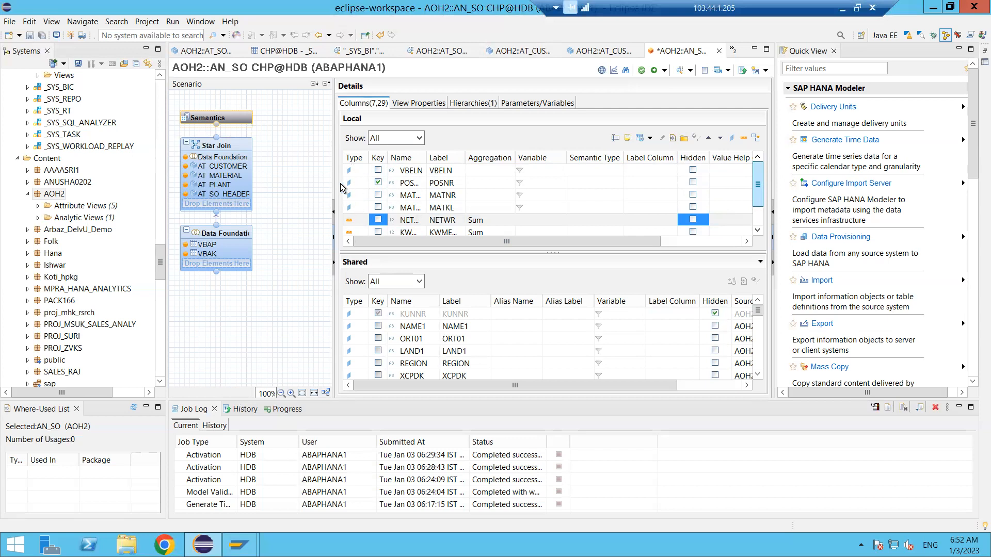
Look through the aggregation options available for the local measure NETWR without changing its aggregation
left_click_drag(758, 181, 758, 203)
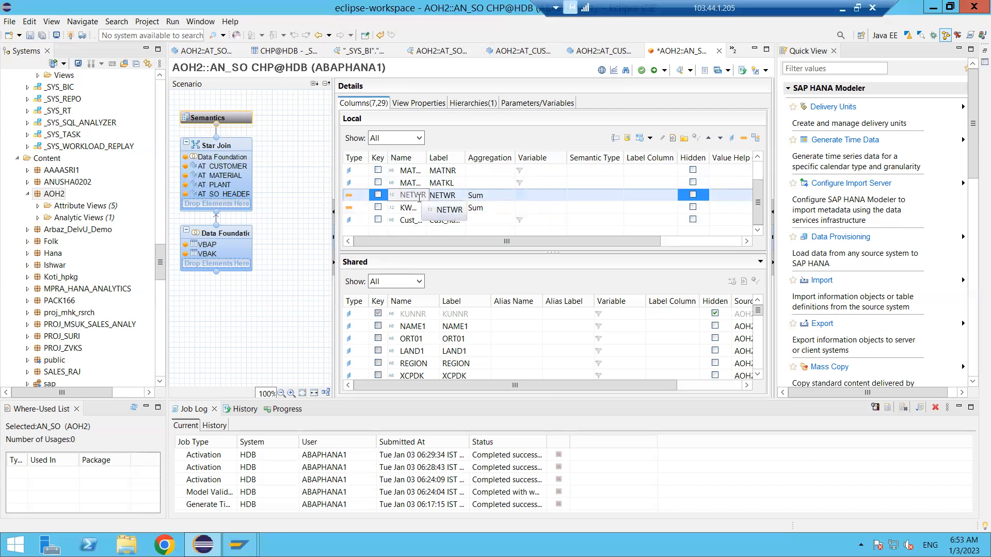
left_click(495, 199)
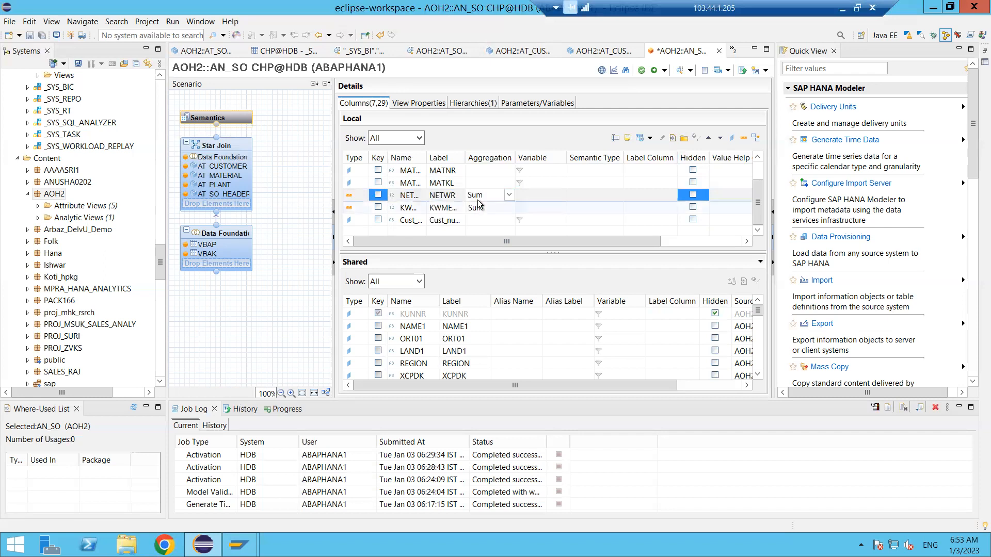
left_click(509, 195)
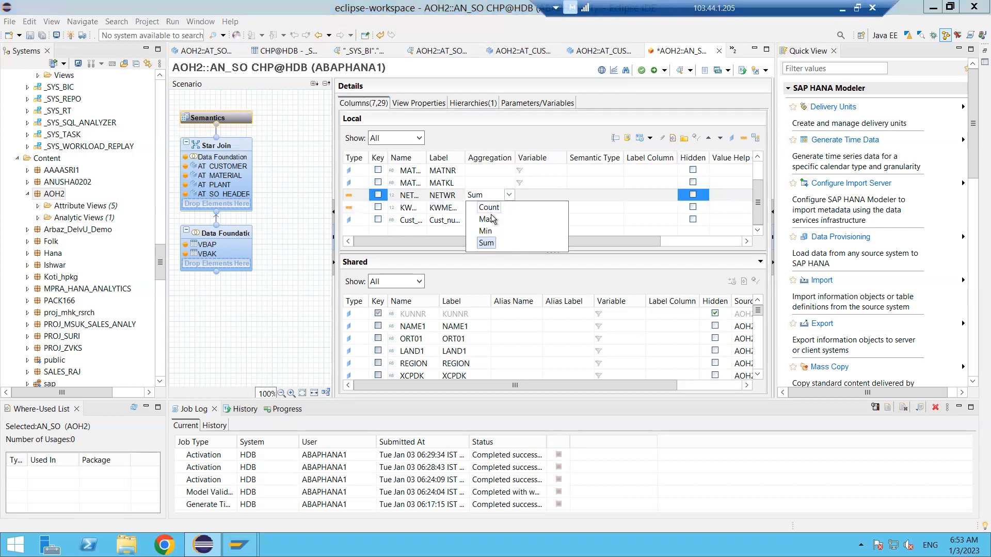
left_click(507, 200)
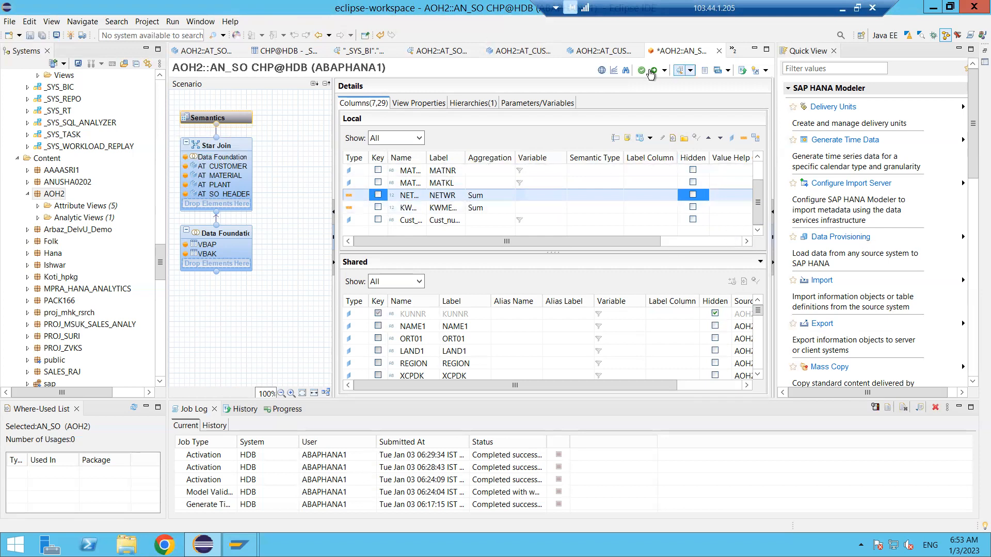
Validate AN_SO, accepting the proposed aliases AT_PLANT_MATNR and AT_SO_HEADER_KUNNR, and read the validation job's detailed error message
left_click(644, 72)
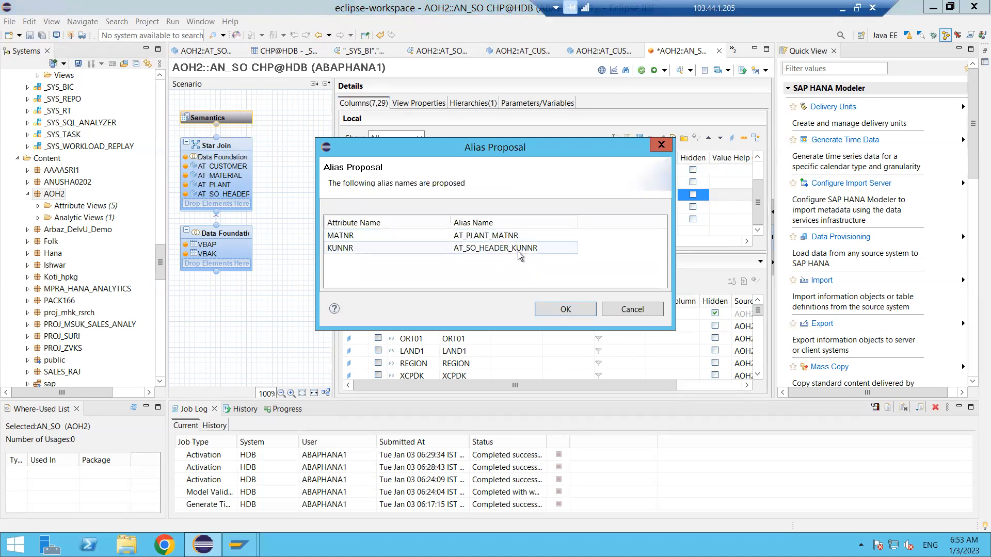
left_click(581, 309)
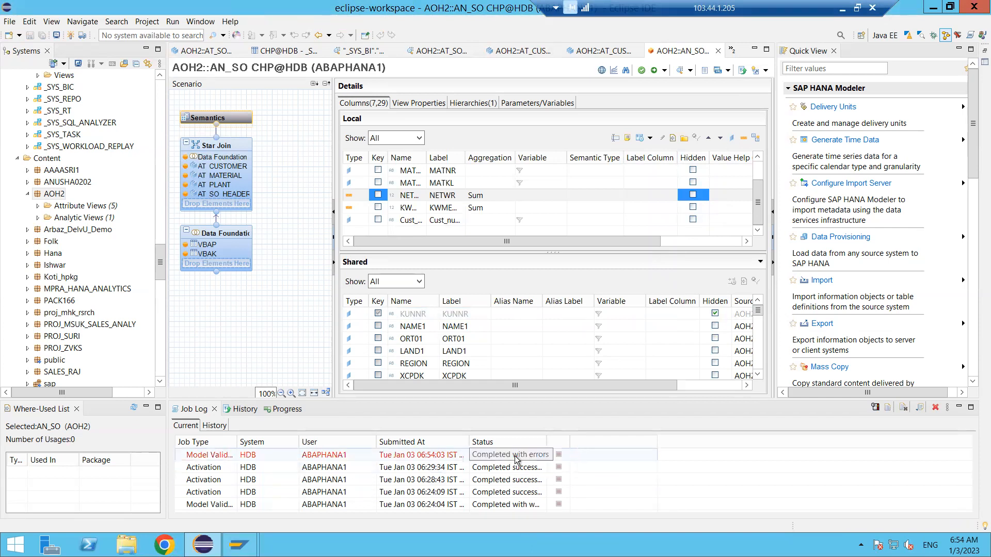
double_click(517, 457)
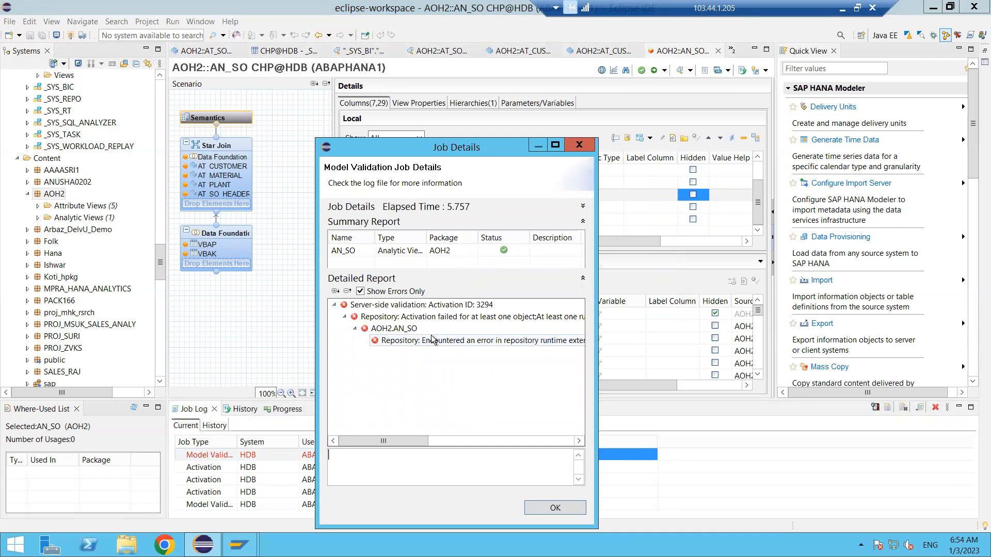
left_click(393, 342)
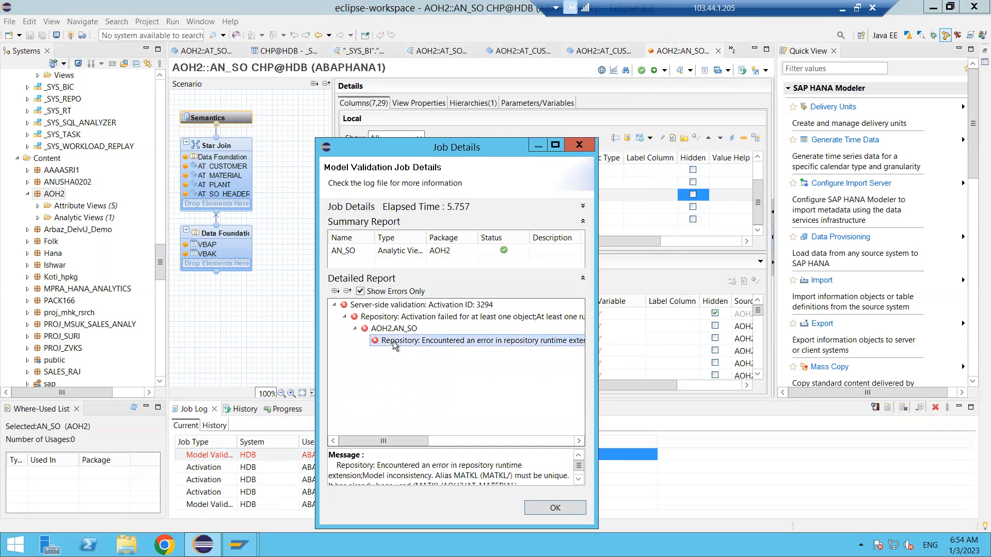
left_click(579, 480)
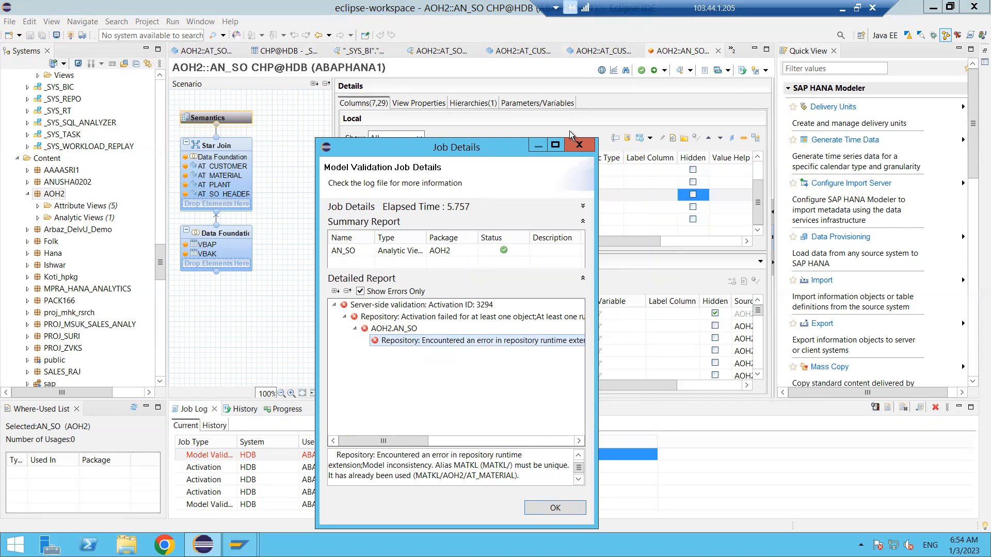
left_click(579, 145)
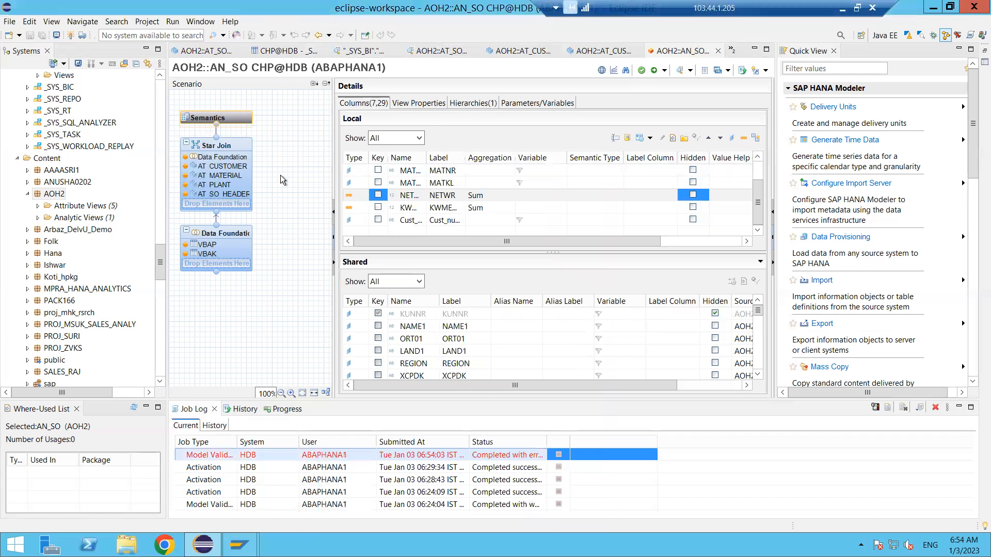
Remove MATKL of AT_MATERIAL from the star join output and validate the analytic view again
left_click(233, 186)
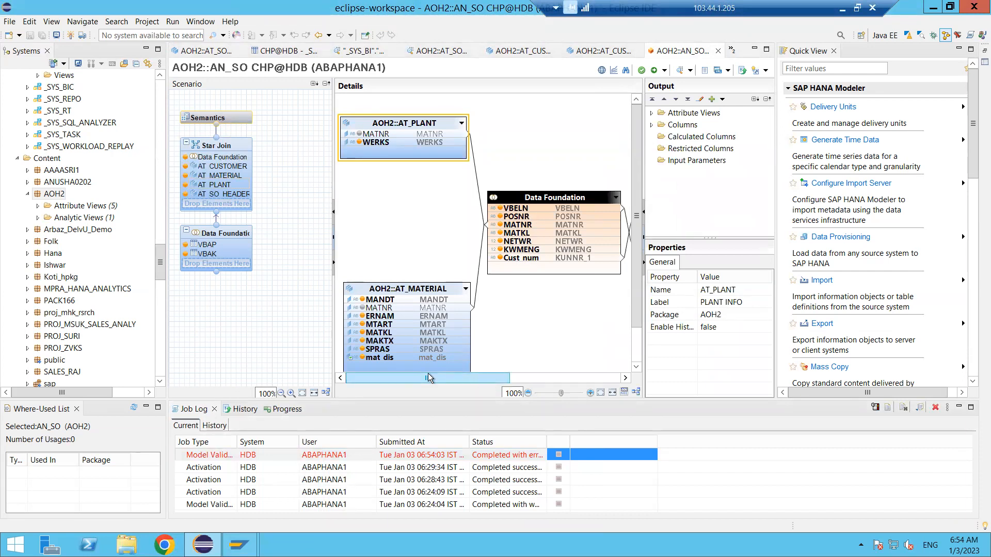
left_click(363, 335)
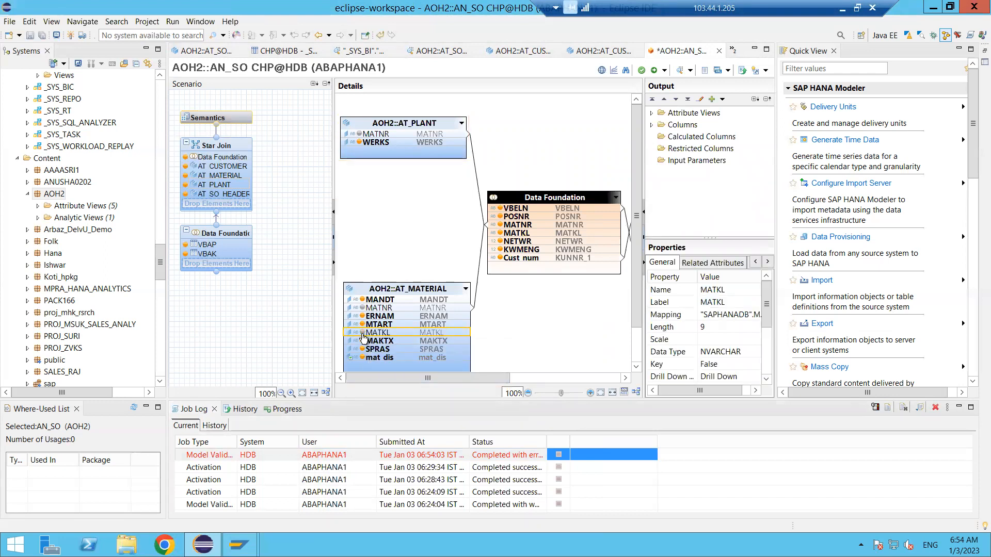
left_click(642, 70)
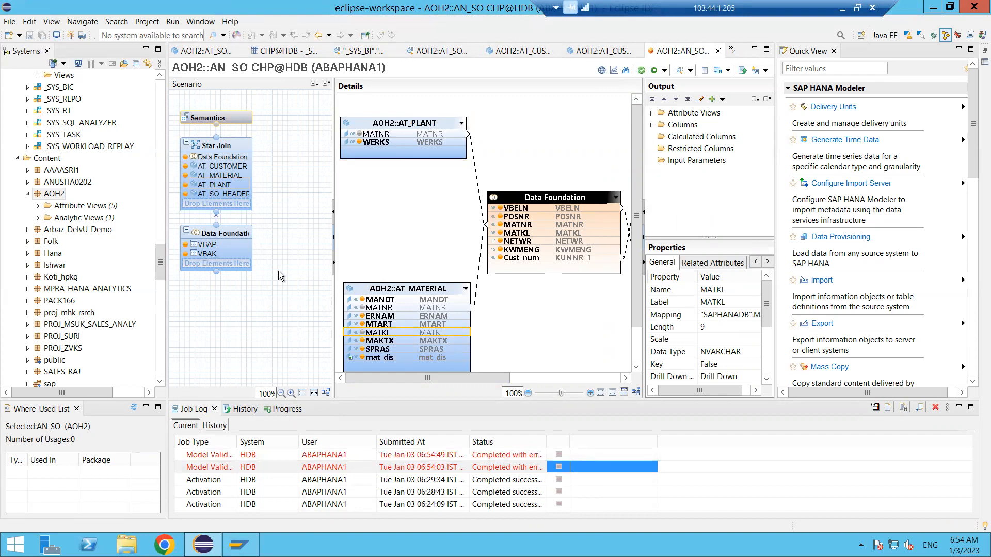
Check the detailed report of the latest model validation job and close it
left_click(438, 456)
double_click(438, 456)
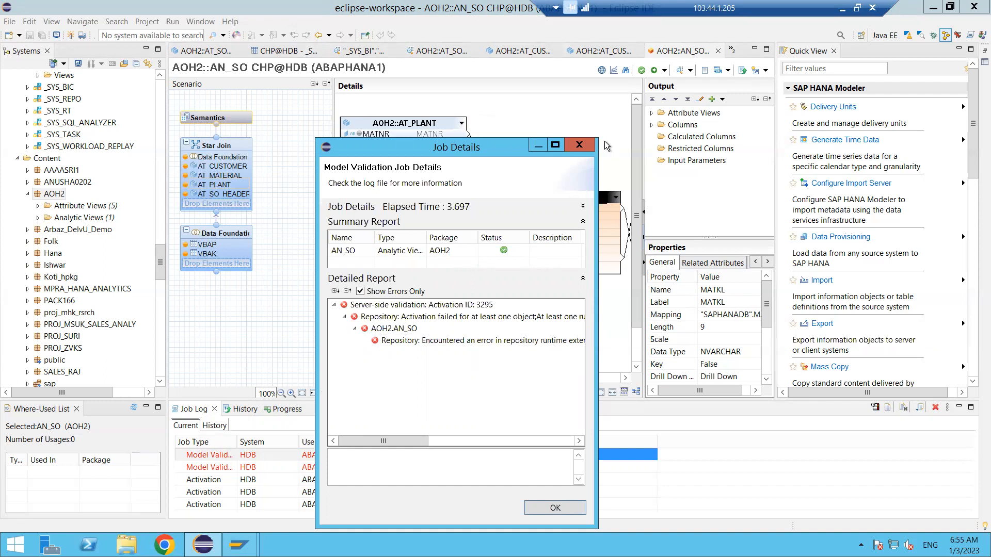
left_click(581, 146)
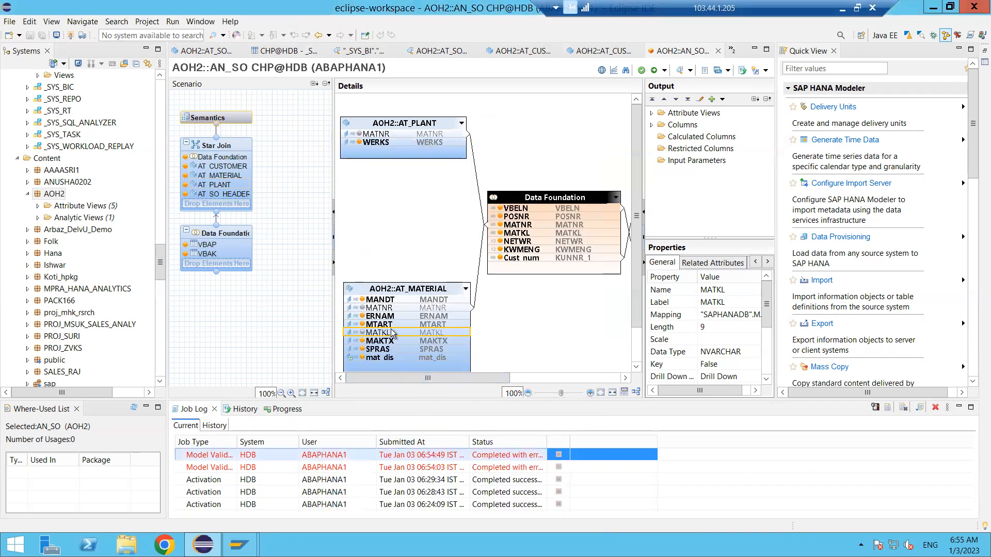
Remove KUNNR of AT_SO_HEADER from the star join output
mouse_move(393, 333)
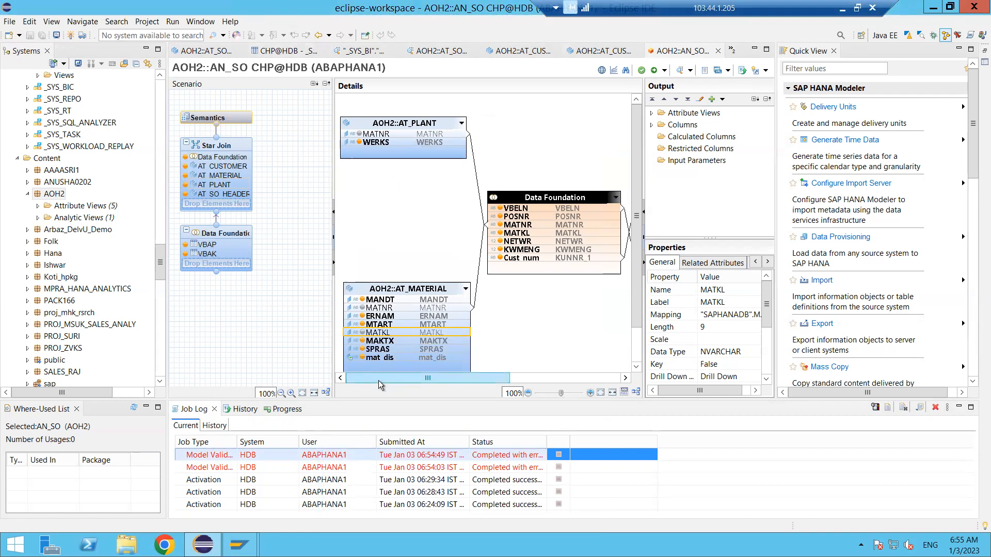
left_click_drag(379, 381, 473, 395)
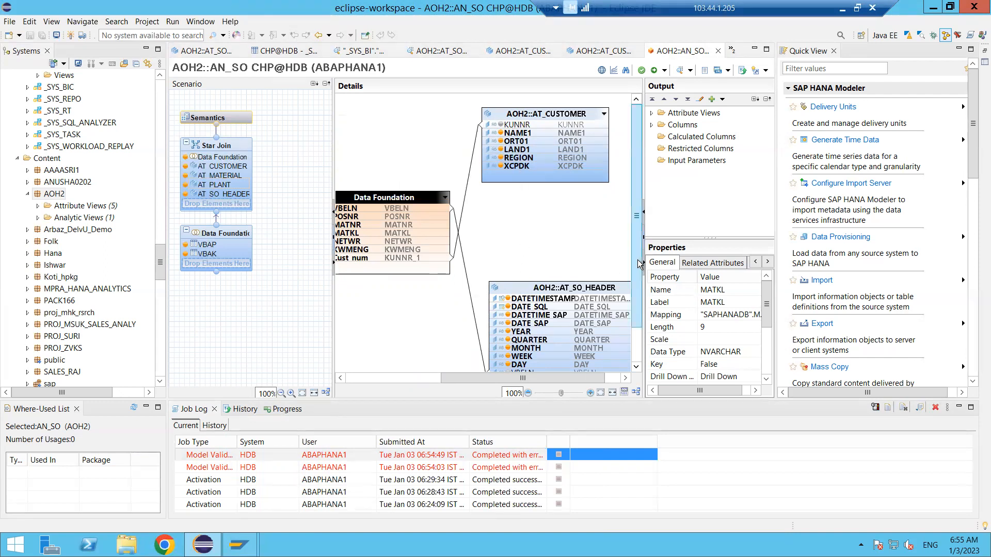
left_click_drag(635, 285, 636, 311)
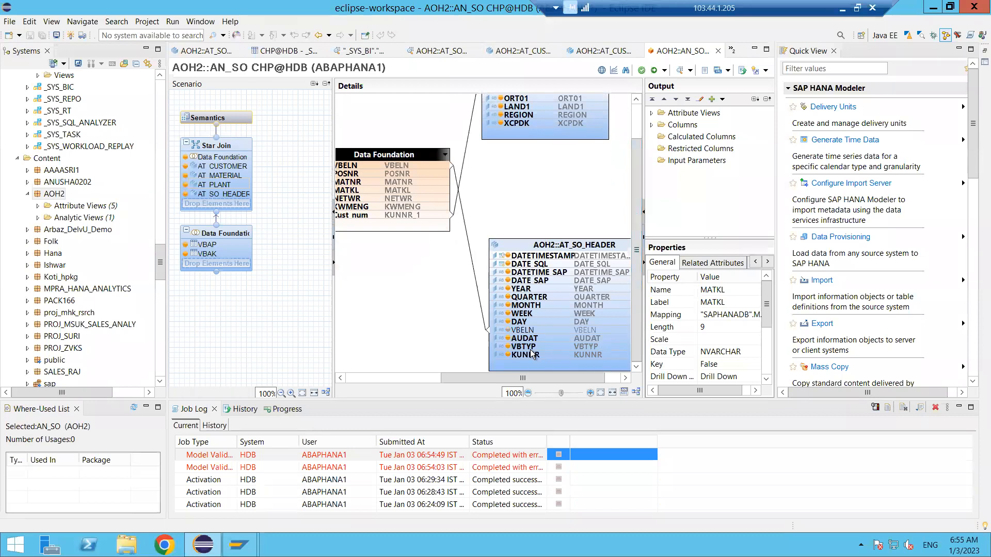
left_click_drag(472, 376, 512, 392)
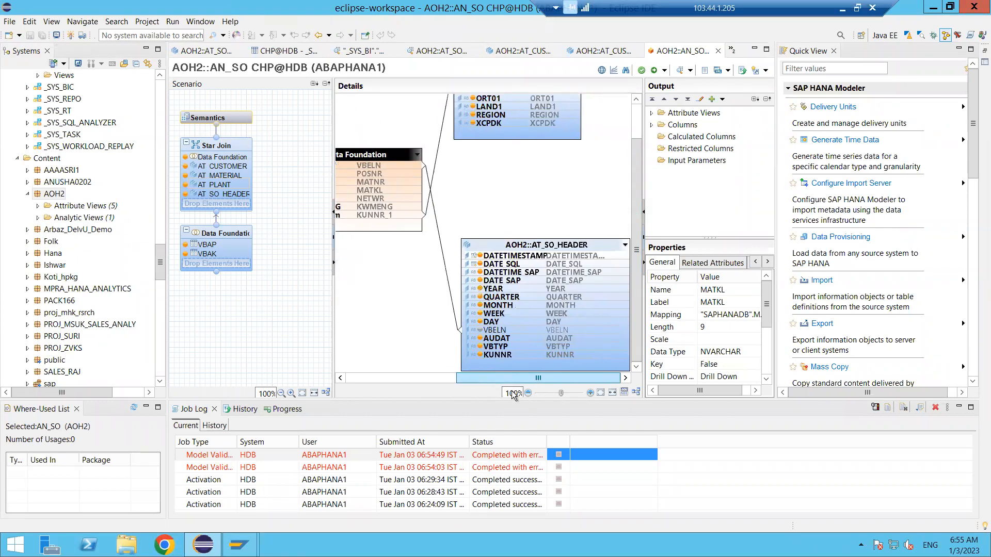
left_click(483, 356)
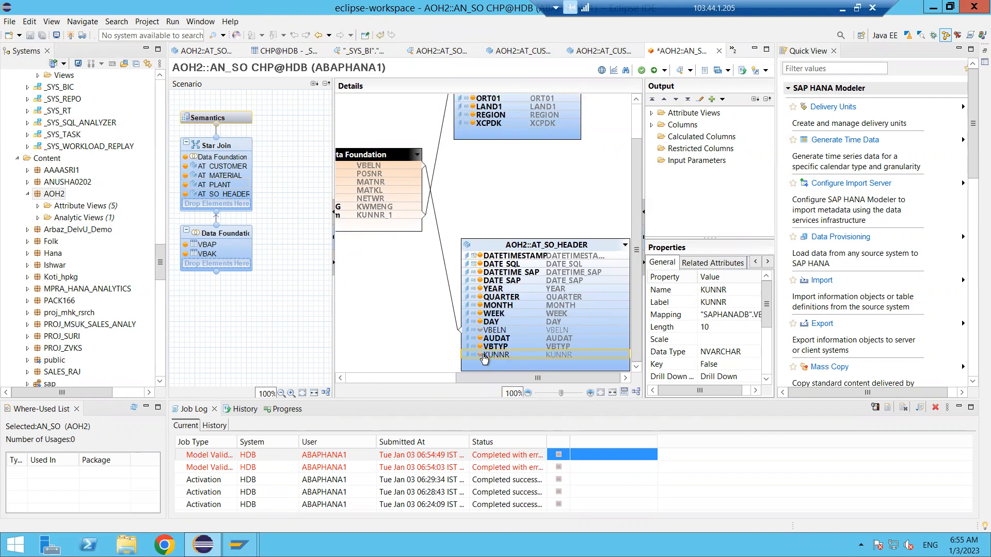
Check the star join's remaining columns, revalidate the analytic view and read the full error message of the new validation job
left_click_drag(485, 377, 436, 371)
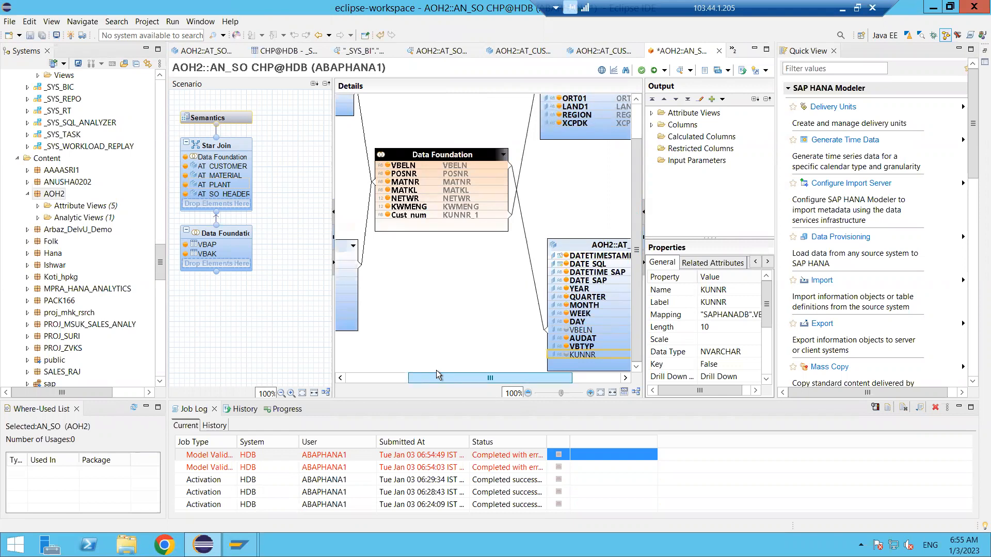
left_click_drag(435, 372, 361, 361)
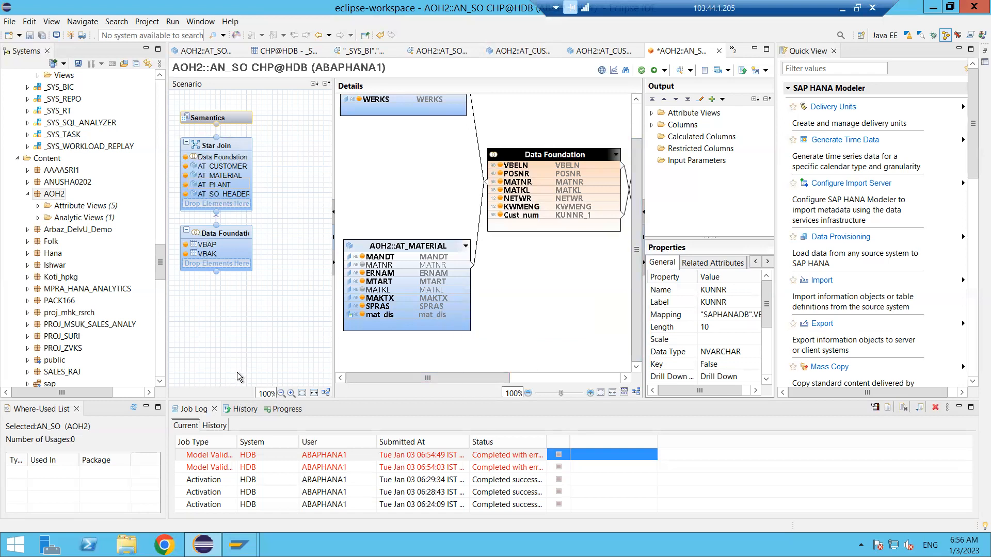
left_click_drag(639, 156, 637, 122)
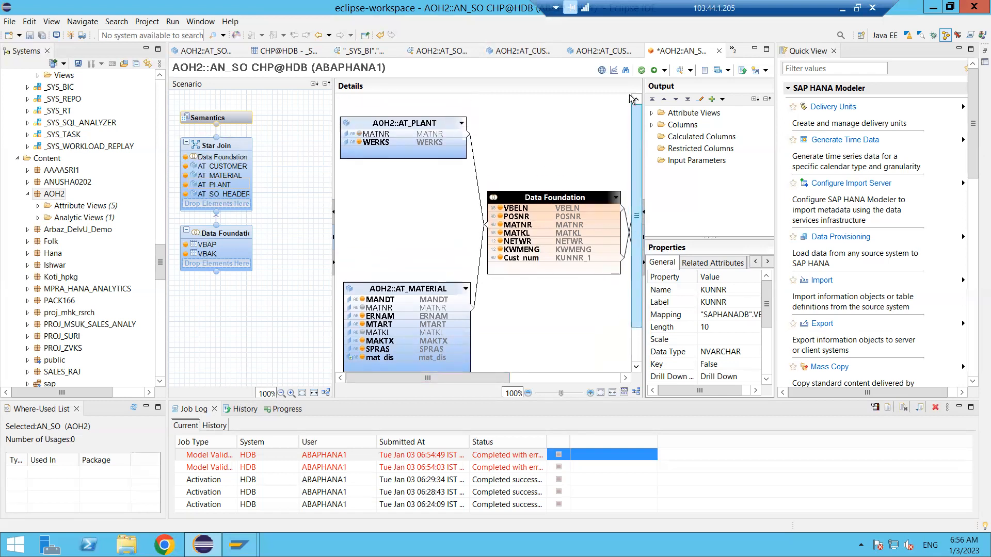
left_click(641, 70)
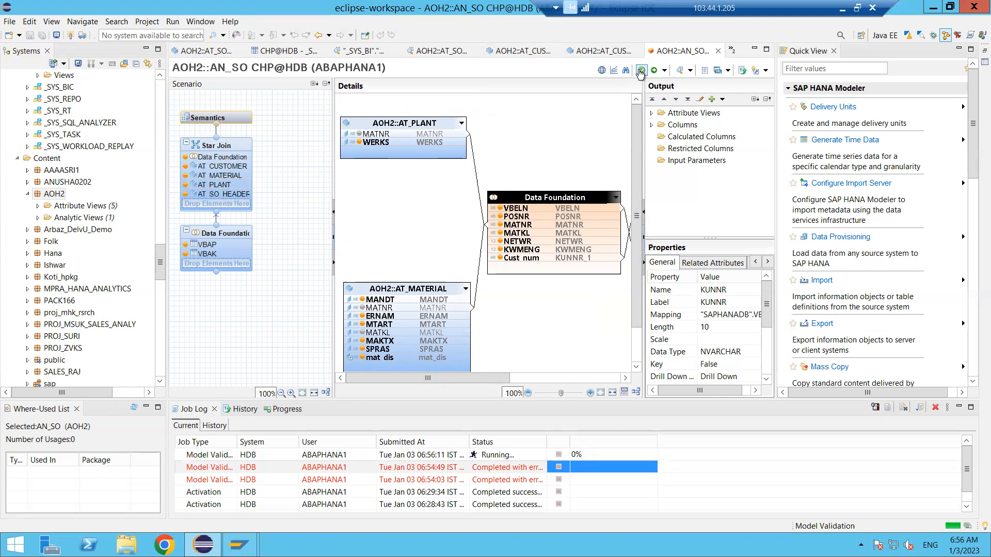
double_click(313, 458)
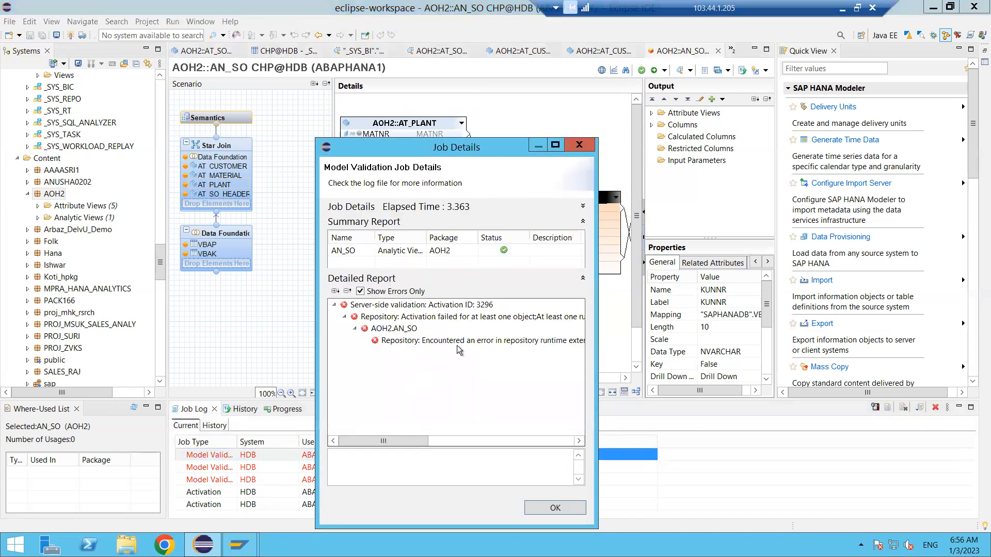
left_click(459, 342)
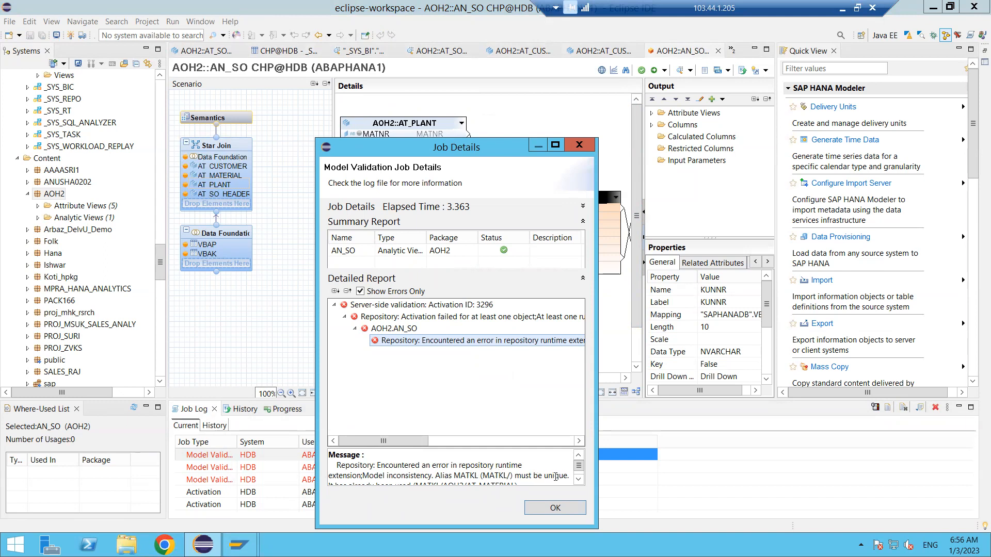
left_click(579, 480)
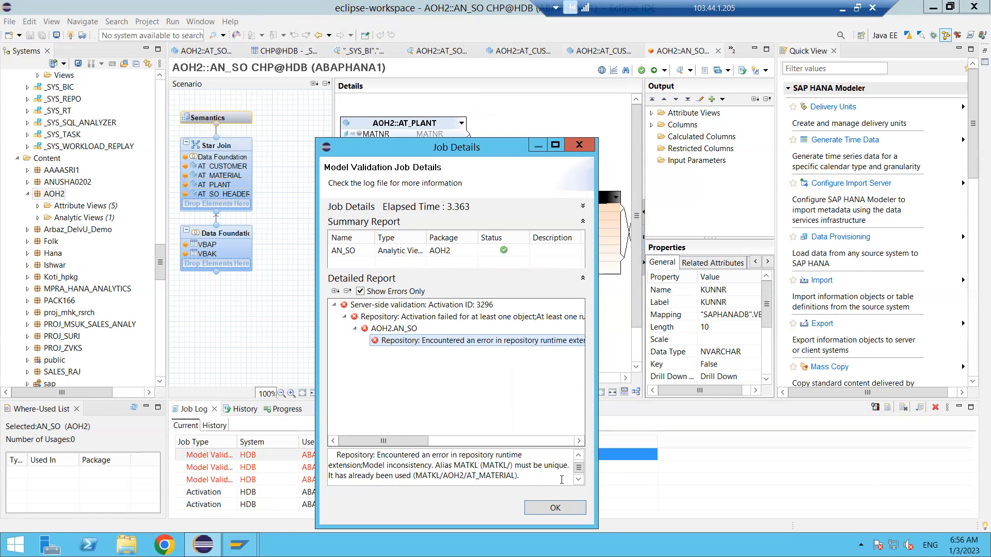
left_click(578, 479)
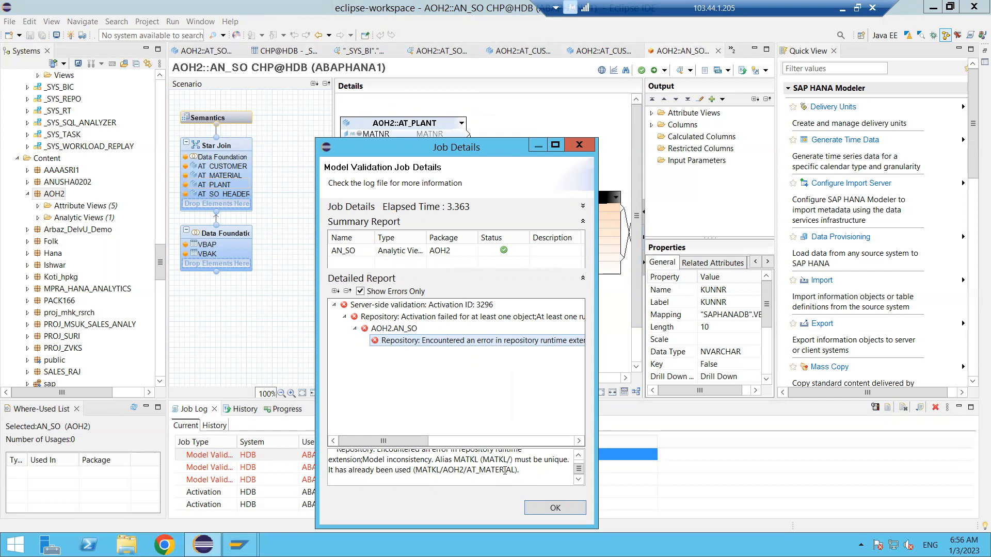
left_click(504, 471)
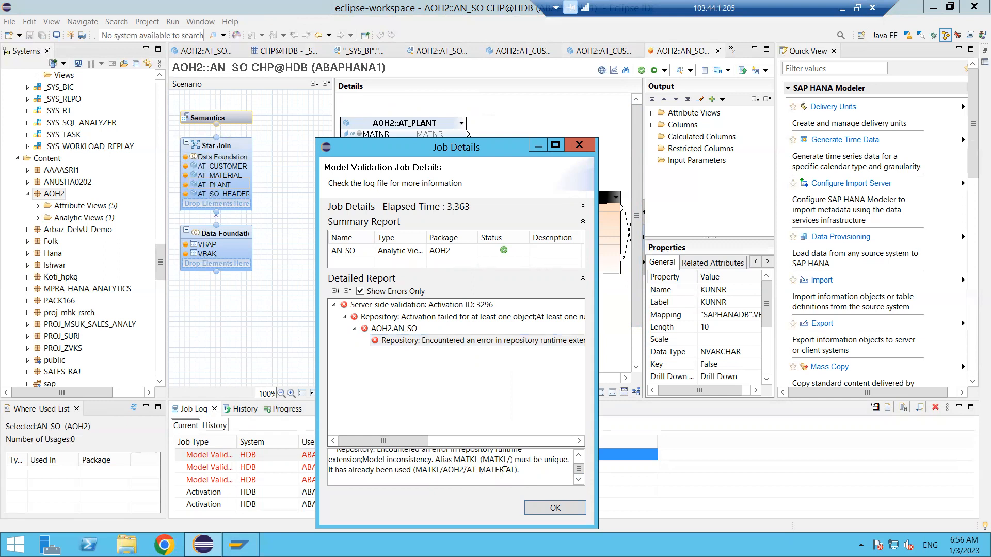
left_click(578, 149)
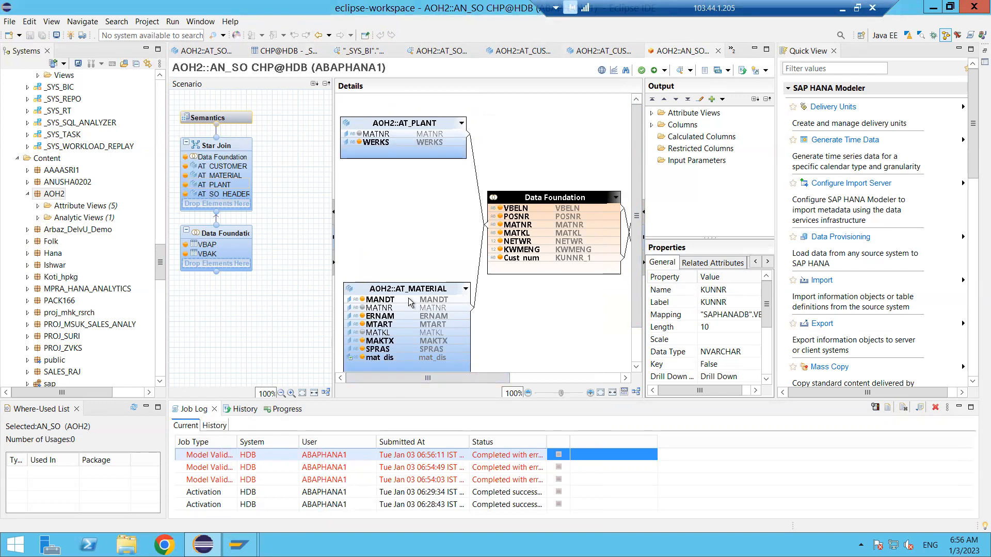
Remove MATKL of VBAP from the data foundation output together with its star join reference, and validate the analytic view again
left_click(230, 252)
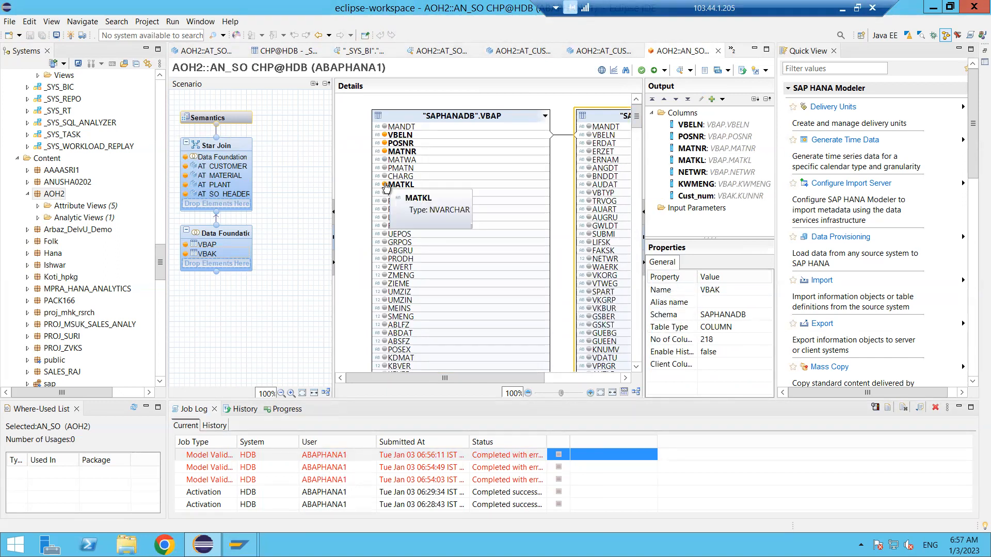
left_click(385, 184)
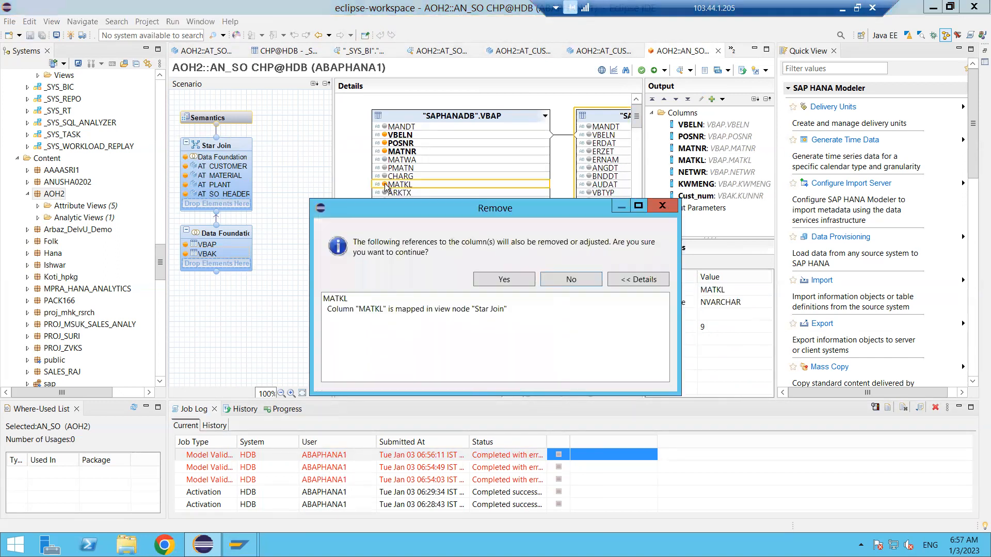
left_click(524, 281)
left_click(564, 282)
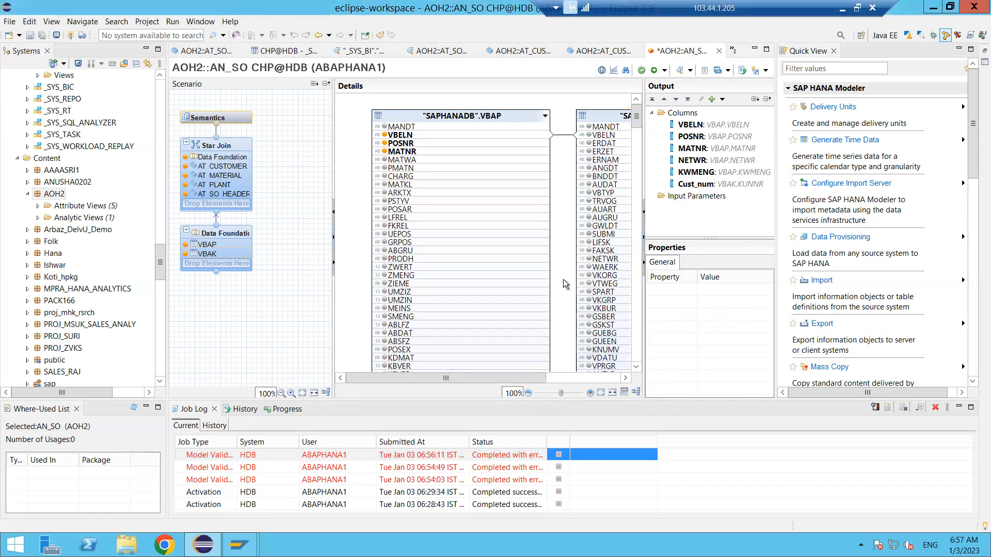
left_click(200, 185)
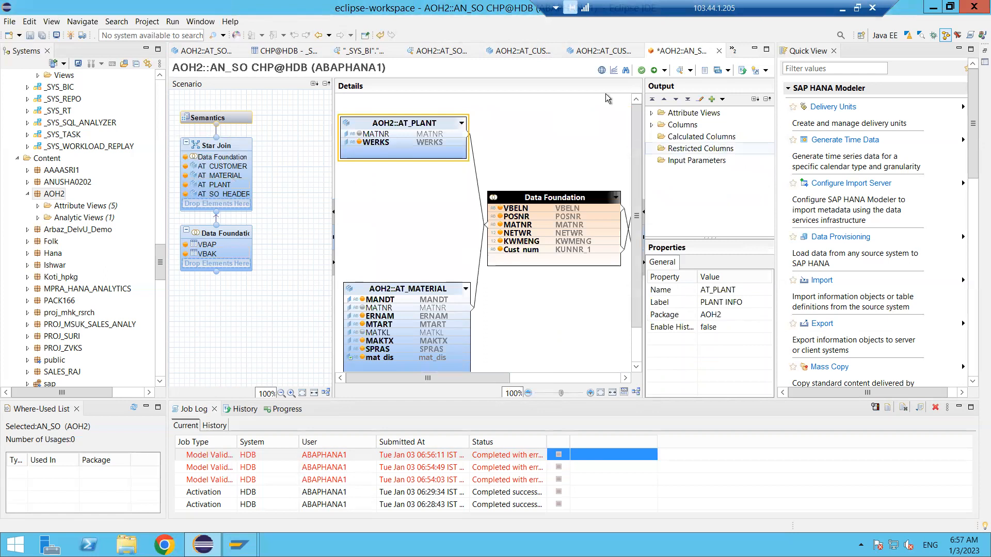
left_click(641, 70)
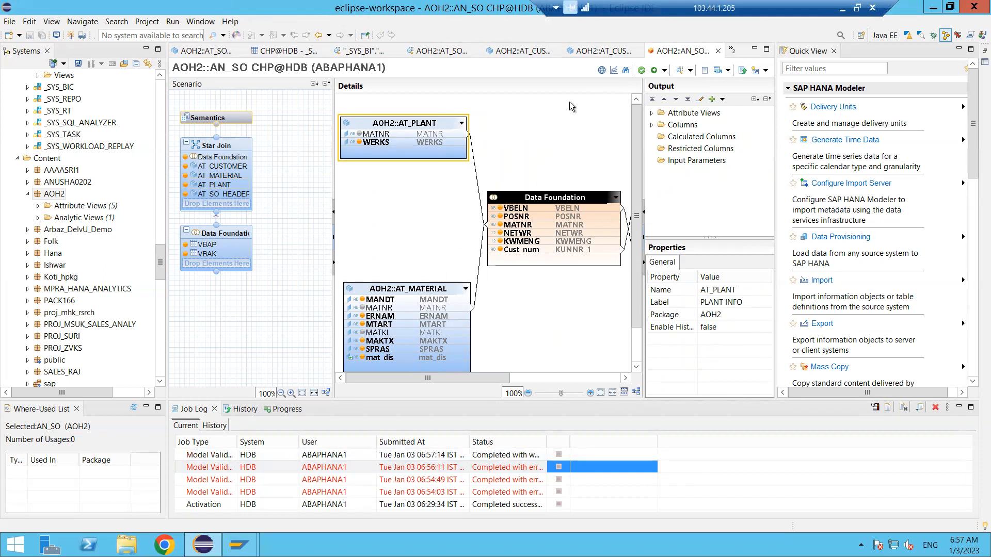
Add MATKL of AT_MATERIAL to the star join output, then validate and activate the analytic view
mouse_move(372, 321)
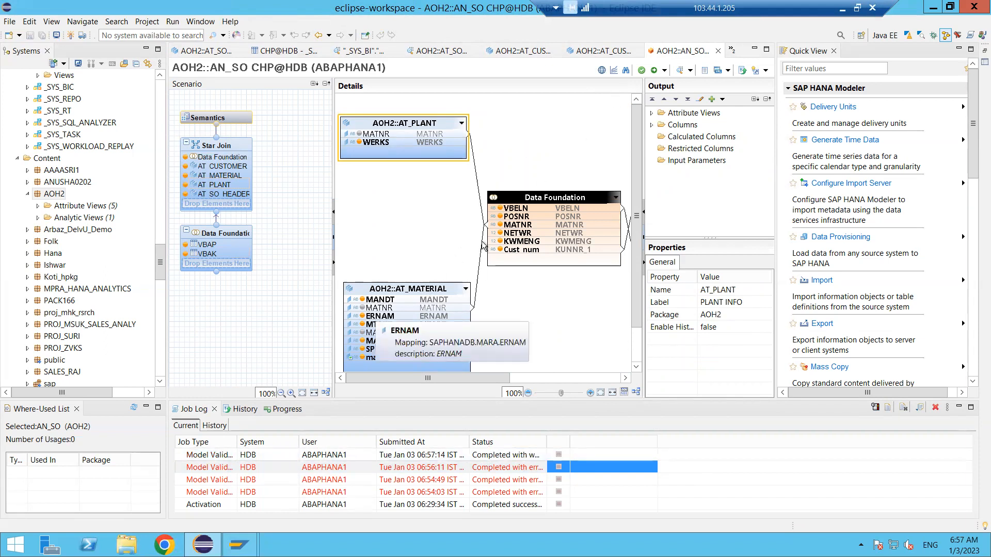
left_click(358, 333)
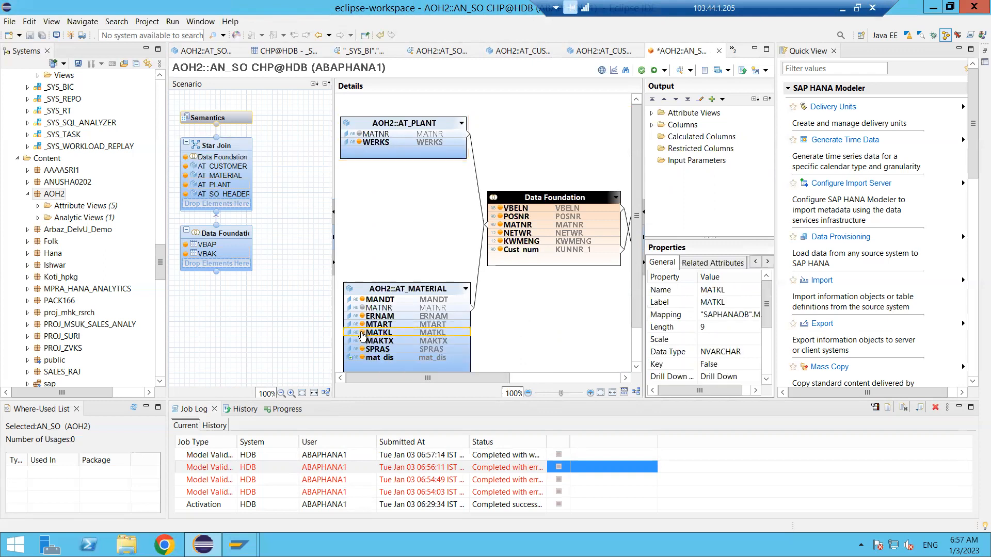
left_click(641, 71)
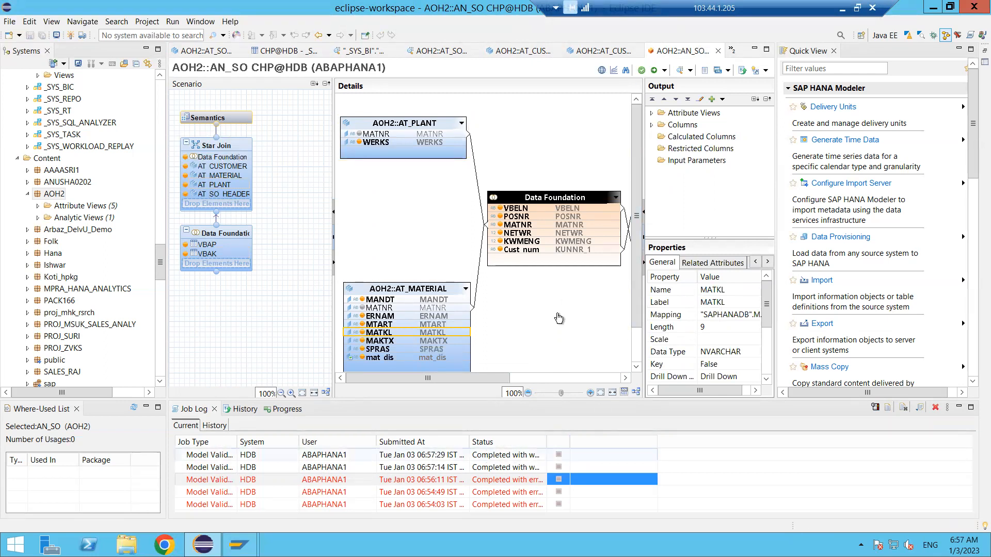
left_click(653, 70)
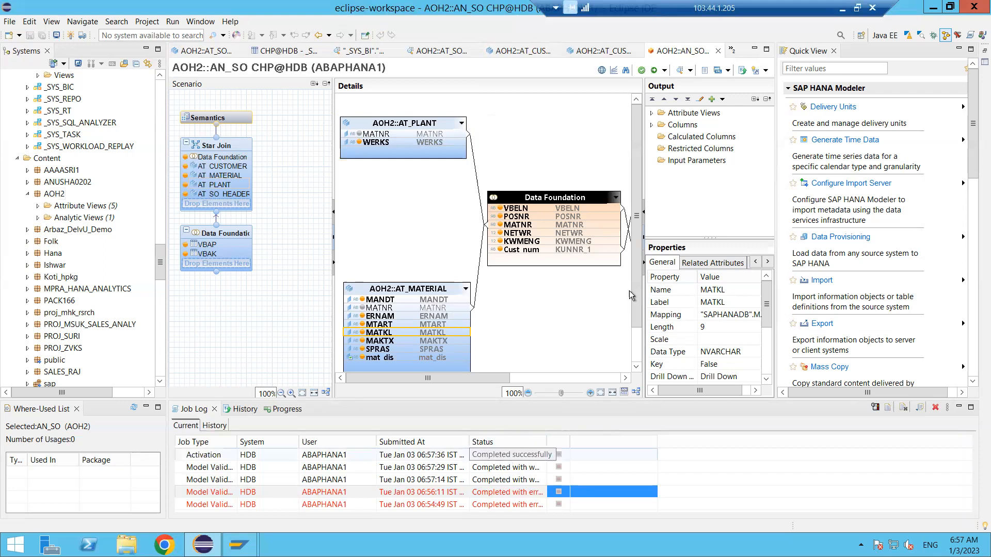
Open the data preview of AN_SO and review its raw data across all columns
left_click(679, 72)
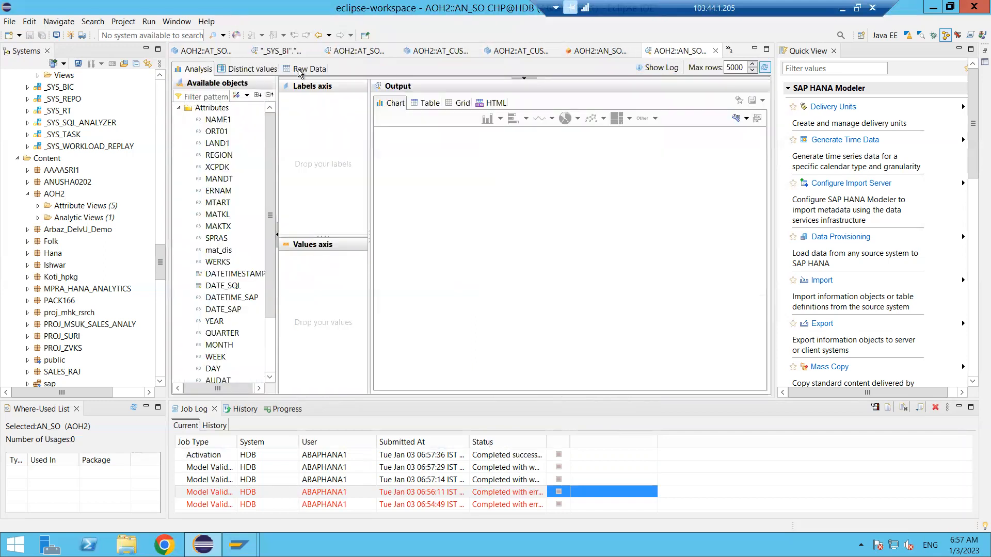
left_click(302, 70)
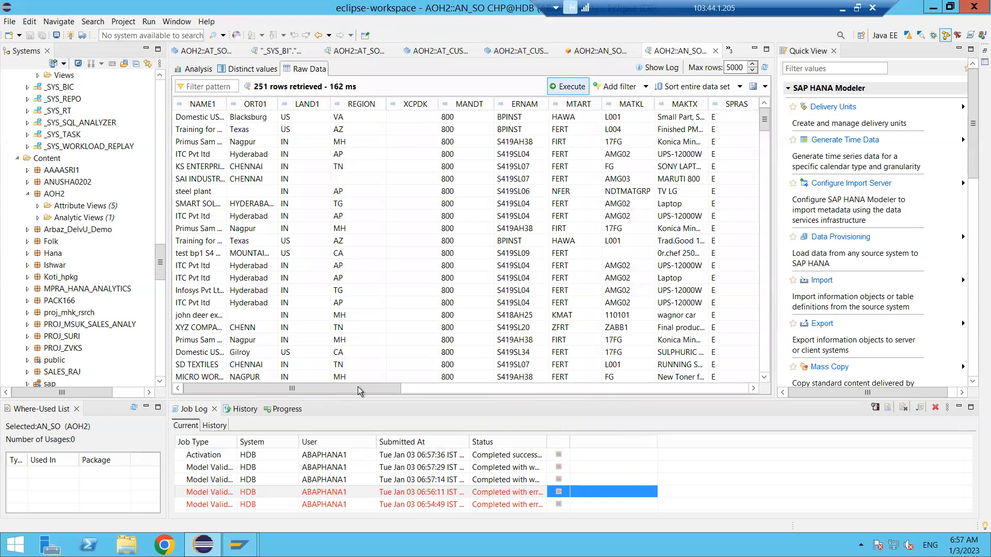
left_click_drag(358, 388, 339, 388)
left_click_drag(767, 416, 761, 408)
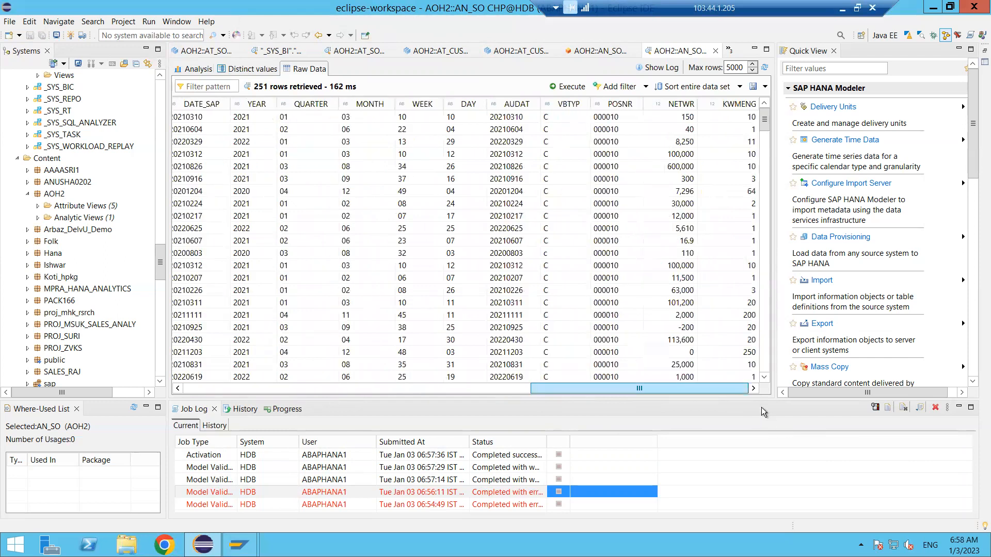
left_click_drag(568, 378, 219, 388)
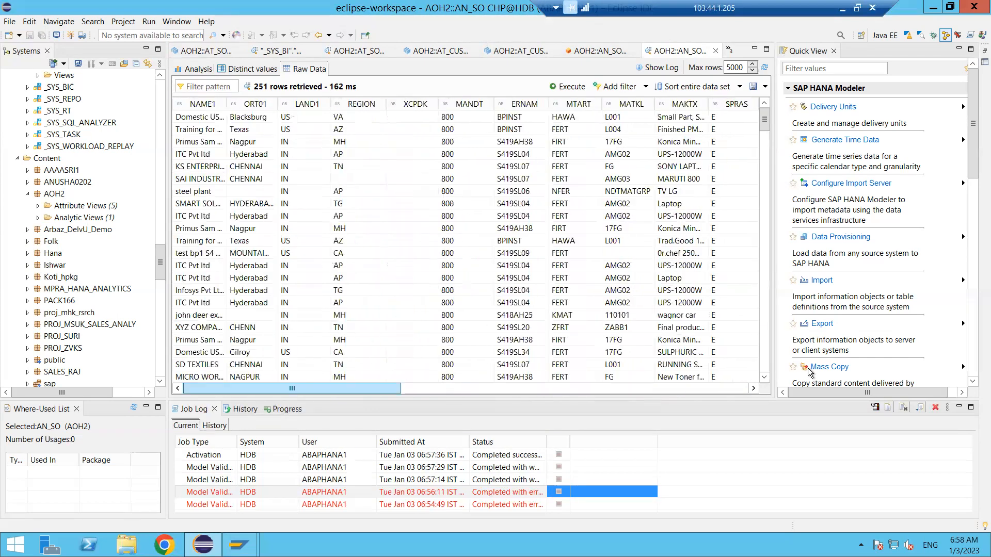
left_click(736, 388)
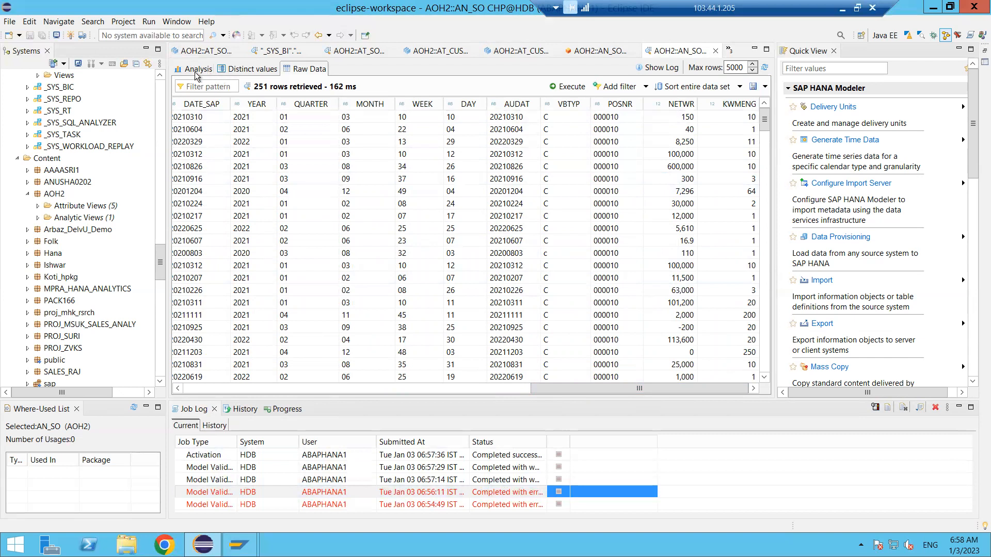
left_click_drag(603, 391, 217, 393)
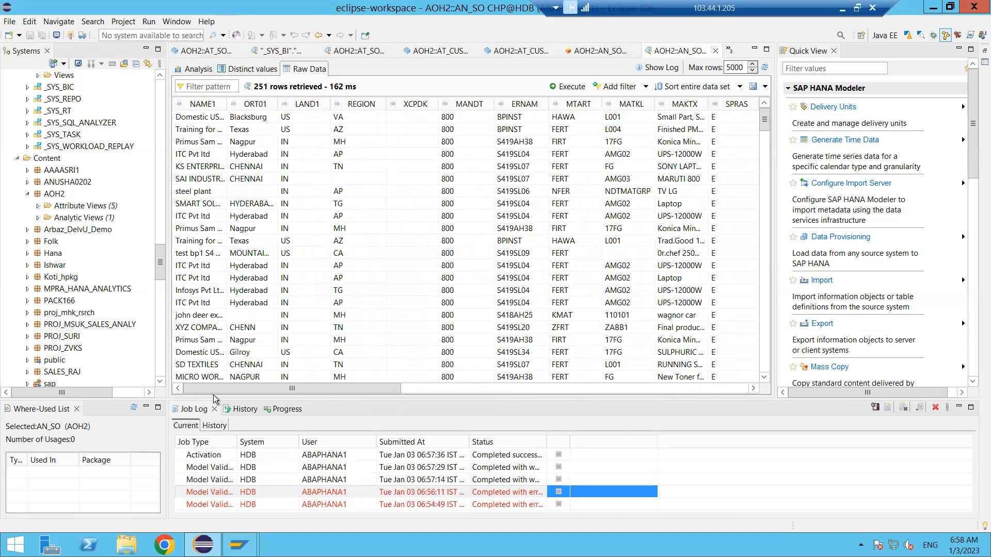
Examine the distinct values and their distribution for WERKS and for LAND1
left_click(250, 71)
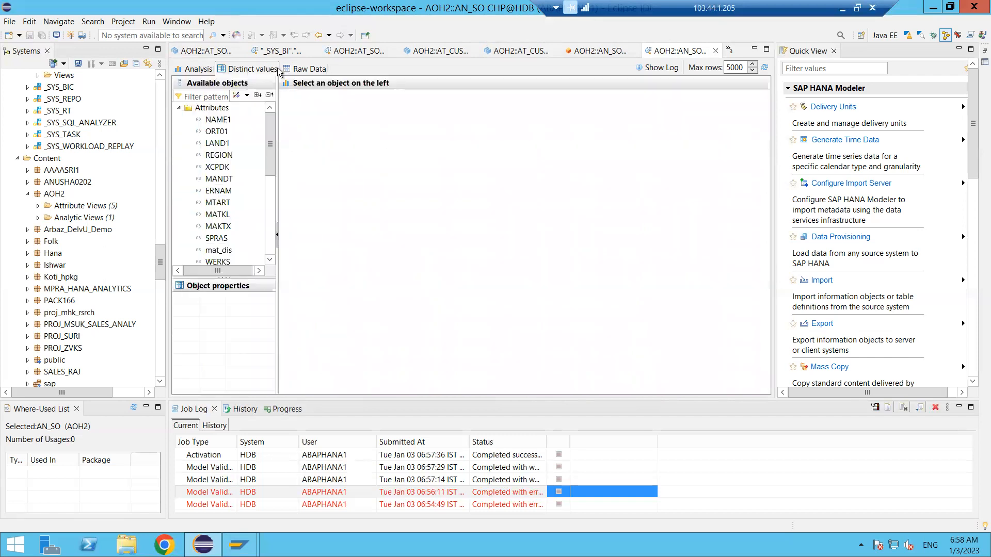
left_click(298, 71)
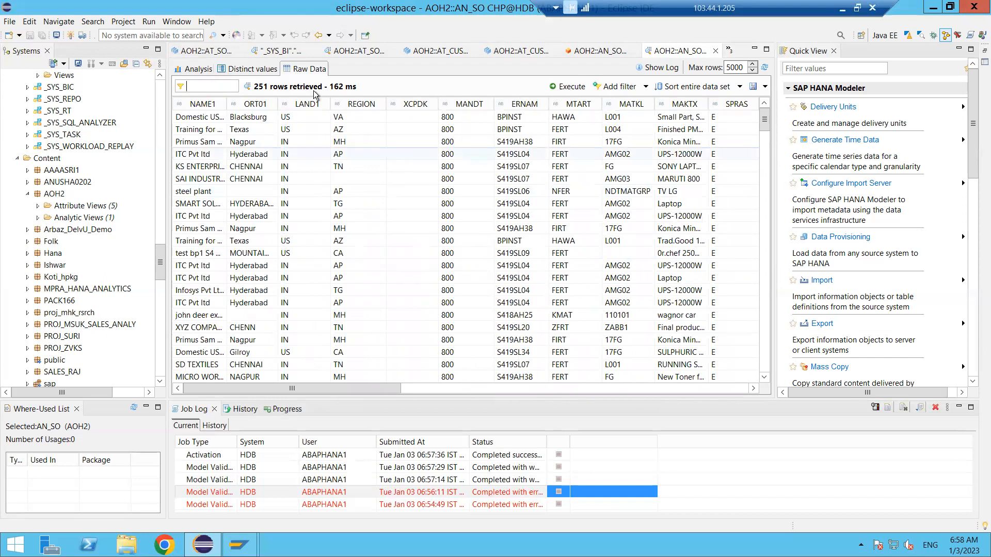
left_click(240, 71)
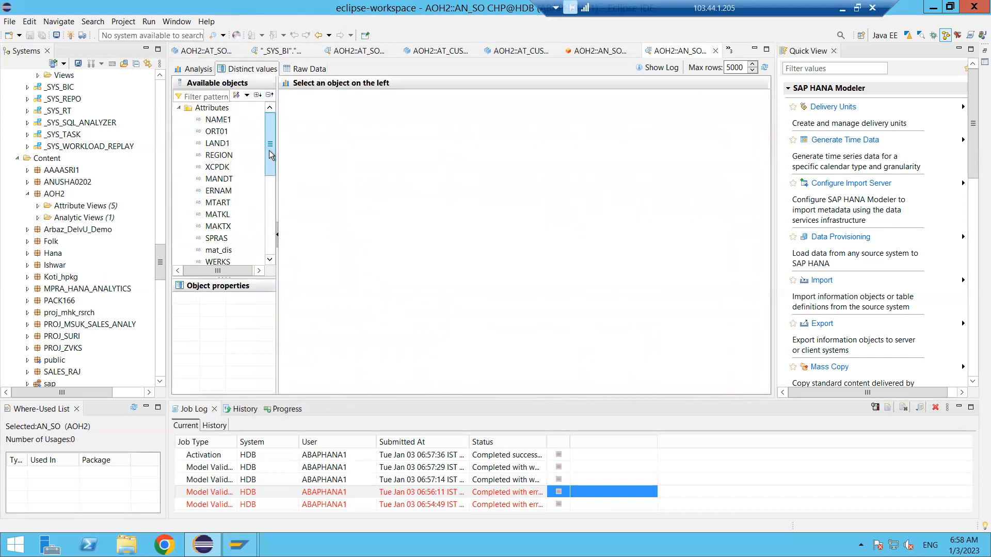
left_click_drag(269, 150, 265, 166)
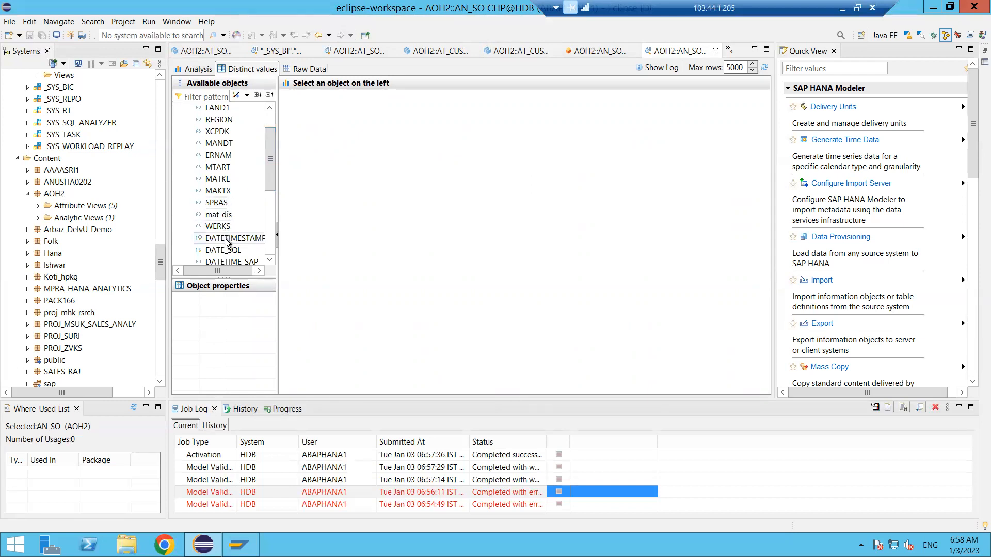
left_click(217, 226)
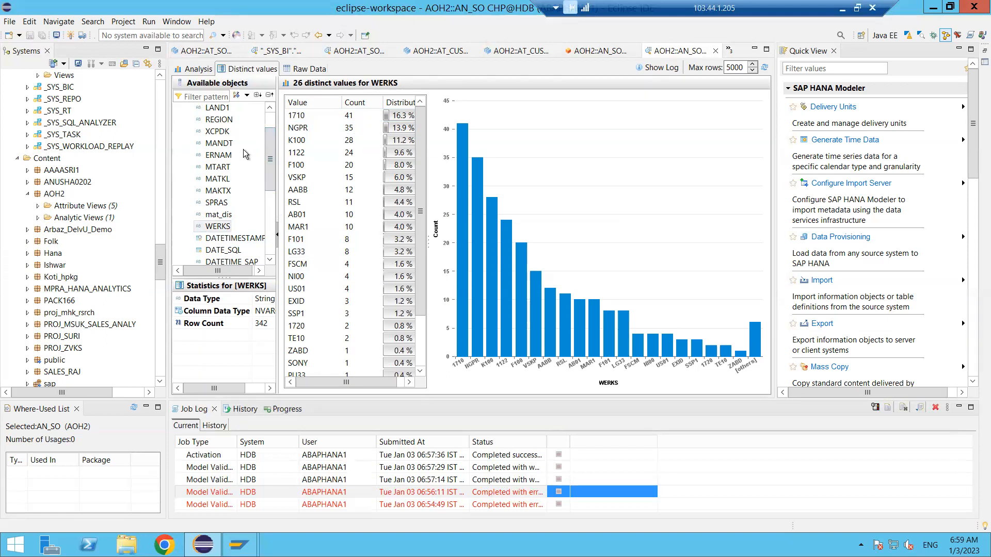
left_click(221, 108)
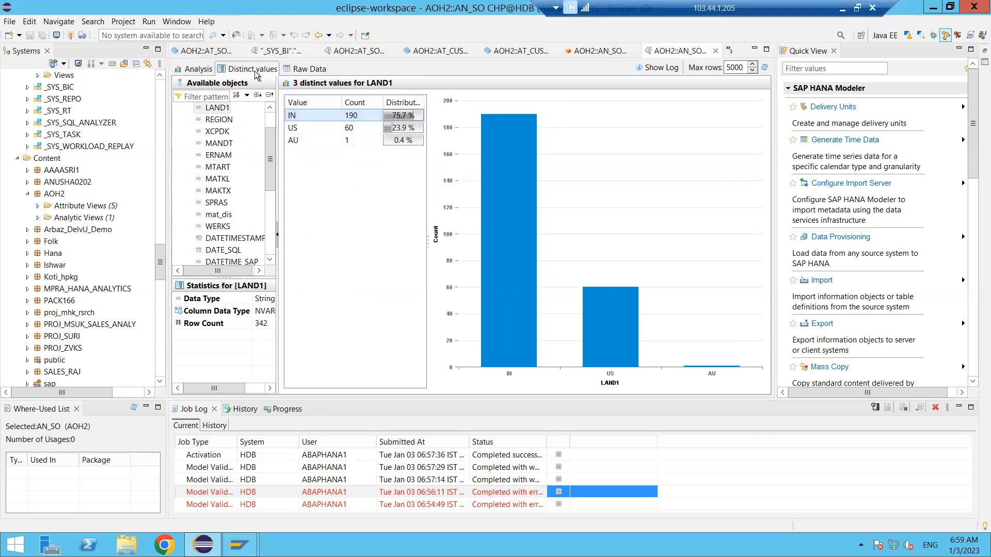
Chart the sum of NETWR by YEAR in the data preview's analysis view
left_click(198, 69)
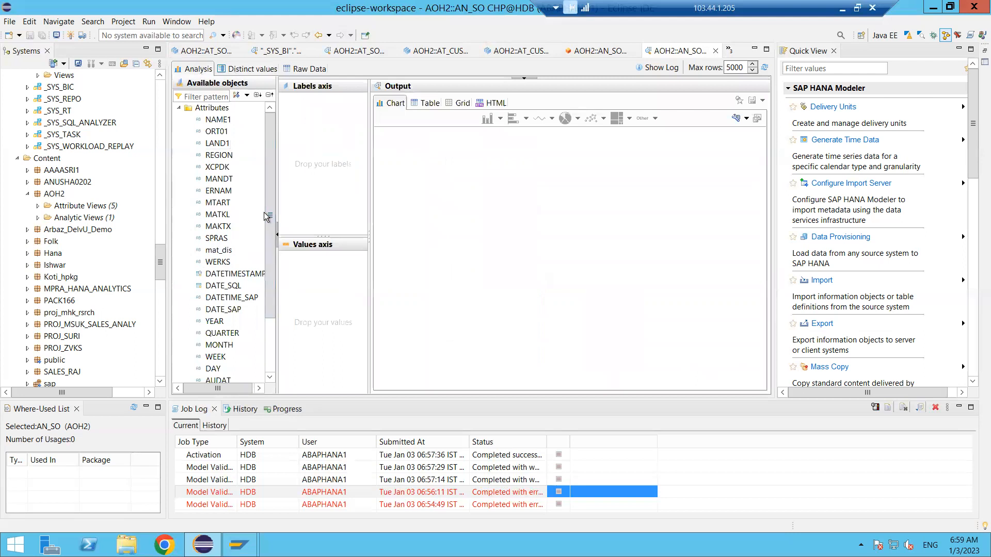
left_click_drag(265, 245, 258, 299)
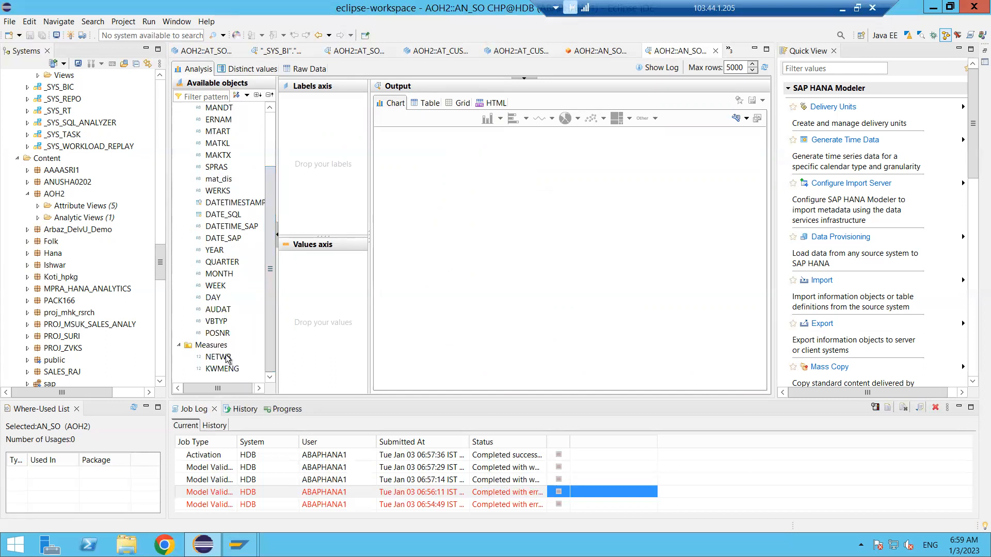
left_click_drag(218, 363, 318, 297)
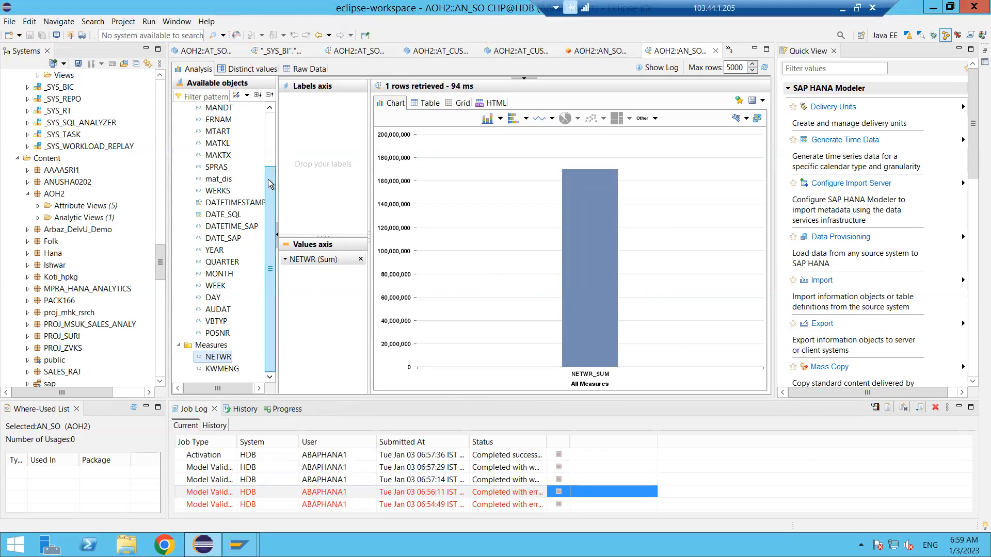
scroll(268, 178, "up", 1)
scroll(270, 178, "down", 1)
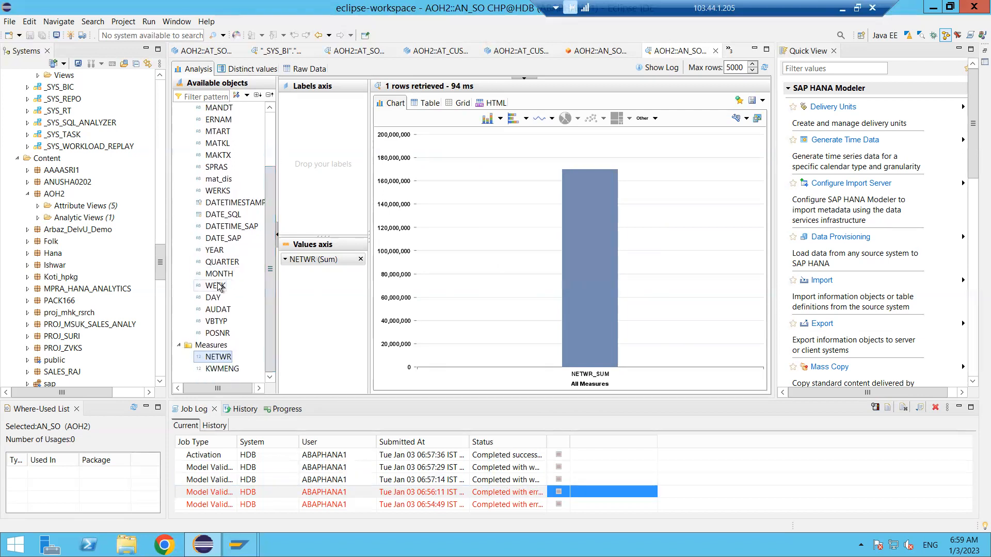
left_click_drag(215, 254, 342, 195)
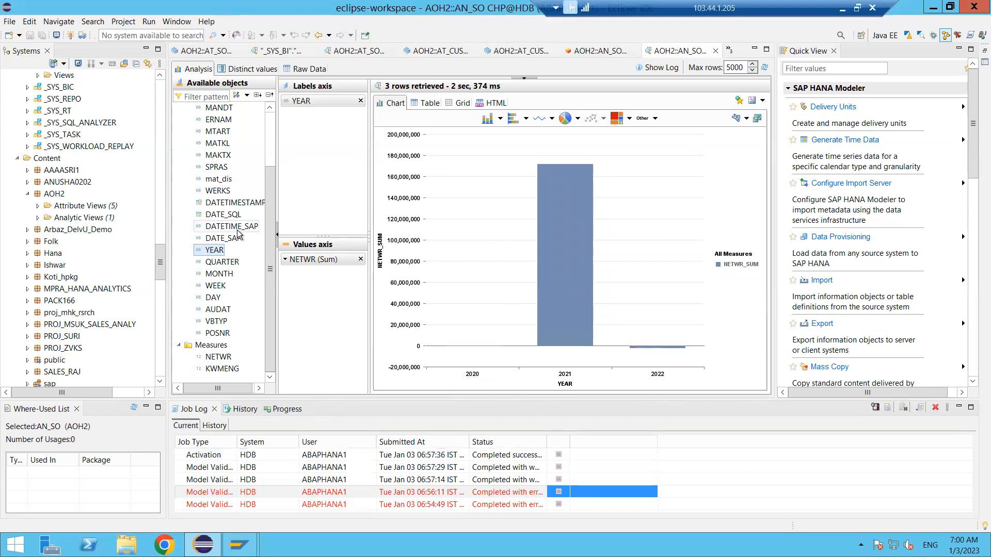
Break the NETWR chart down further by QUARTER and MONTH and inspect the highest bar
left_click_drag(222, 262, 316, 194)
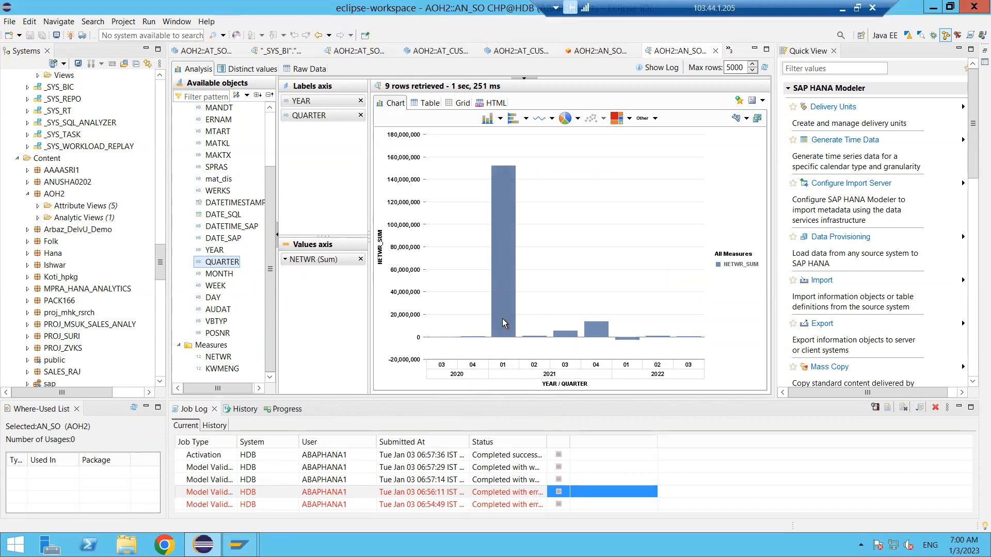
mouse_move(503, 320)
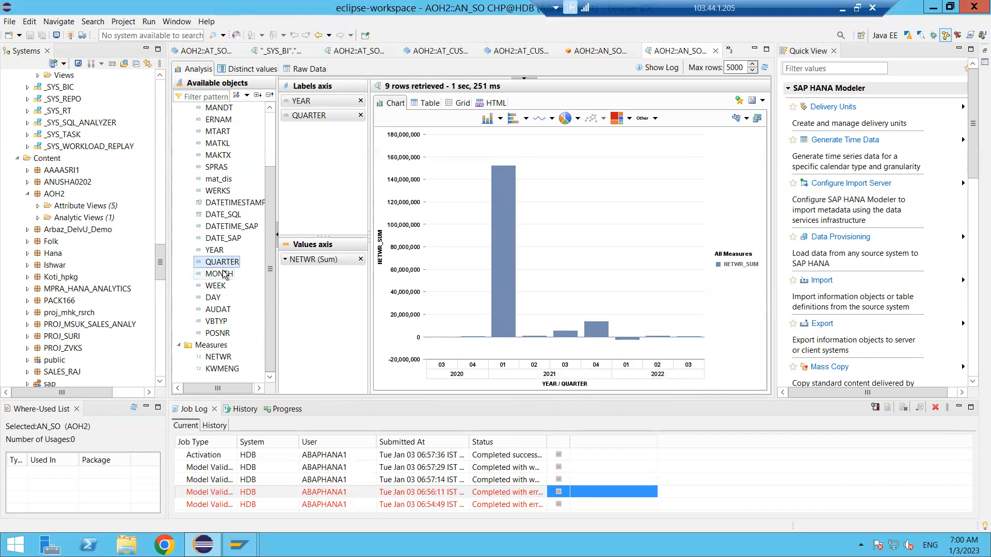
left_click_drag(224, 274, 335, 160)
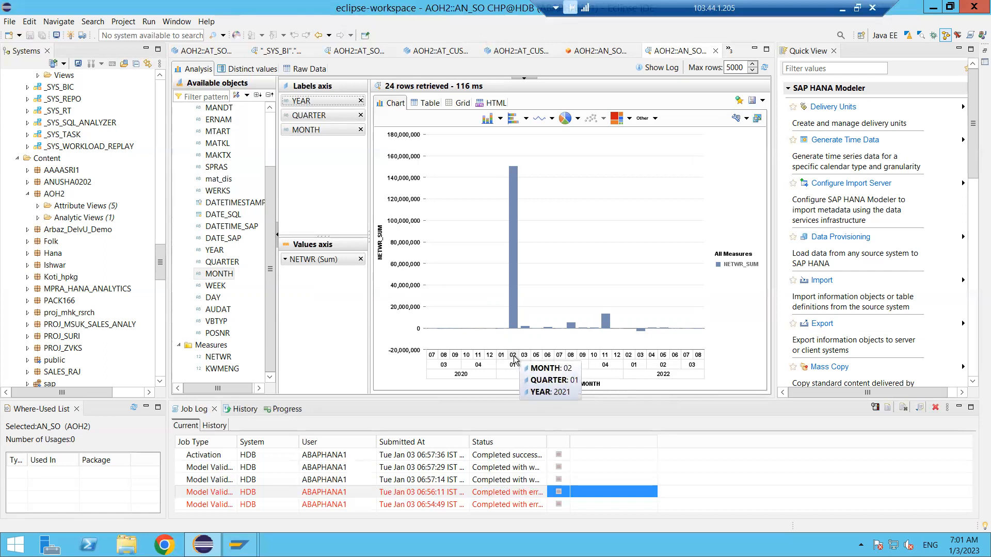
mouse_move(515, 322)
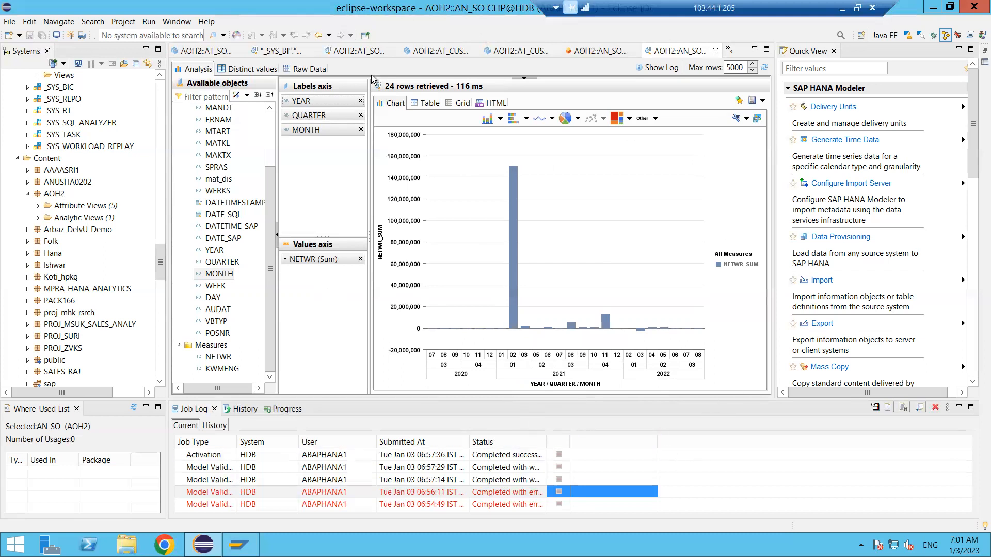
Replace YEAR, QUARTER and MONTH on the labels axis with LAND1 and inspect the NETWR sum for the US
left_click(361, 103)
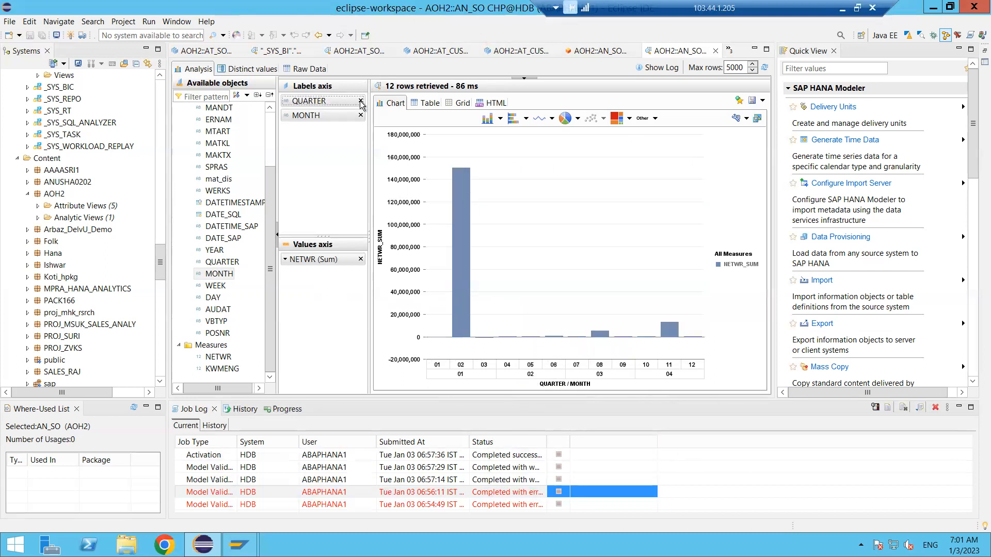
left_click(360, 102)
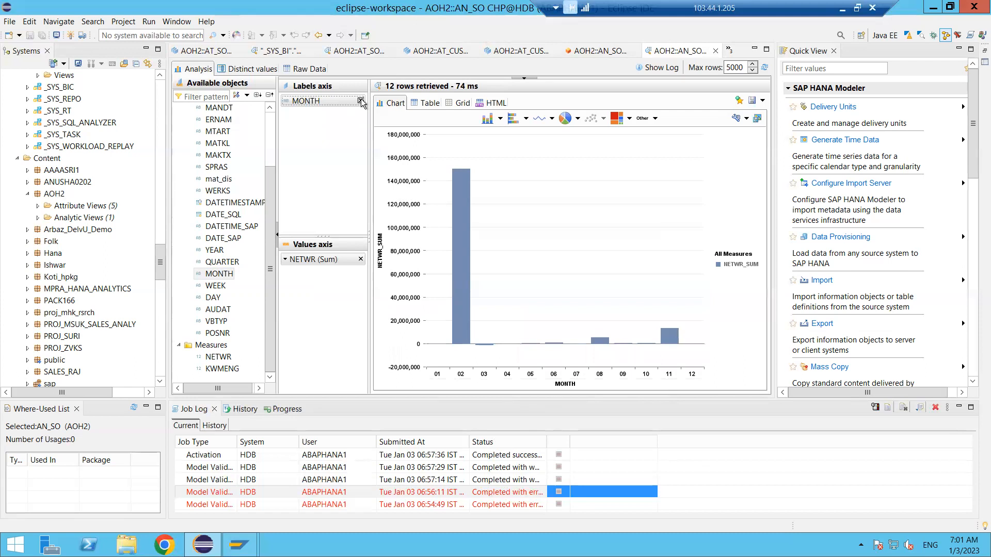
left_click(360, 101)
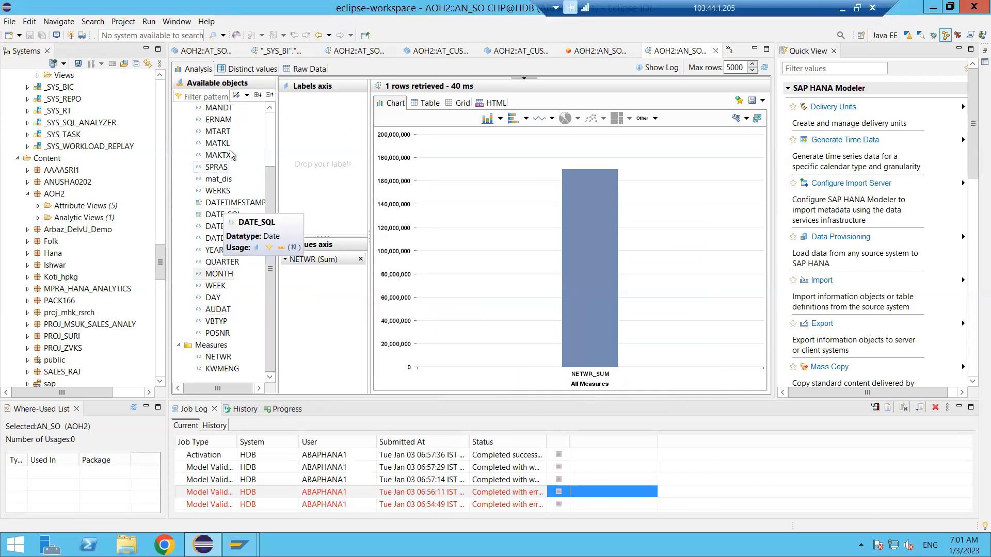
scroll(269, 108, "up", 2)
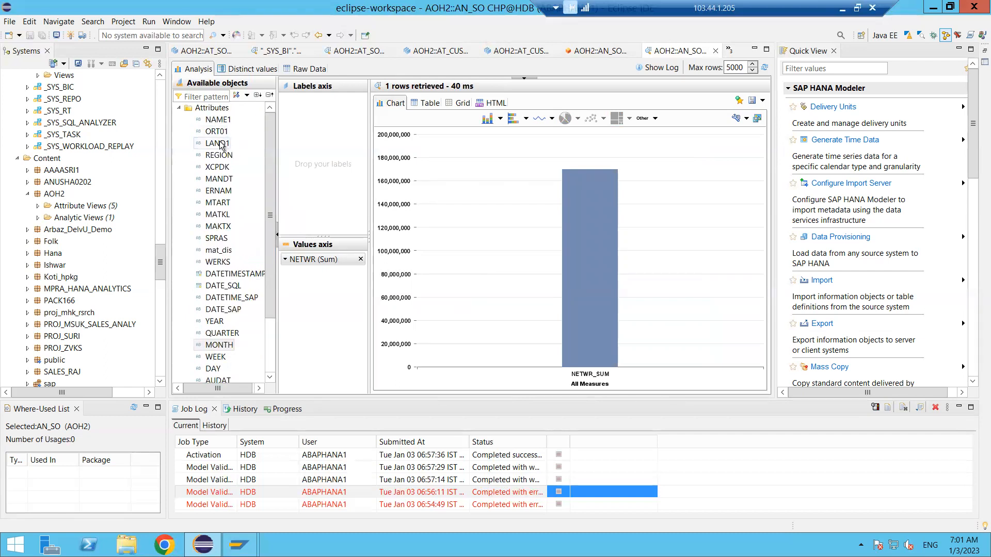
left_click_drag(221, 143, 317, 136)
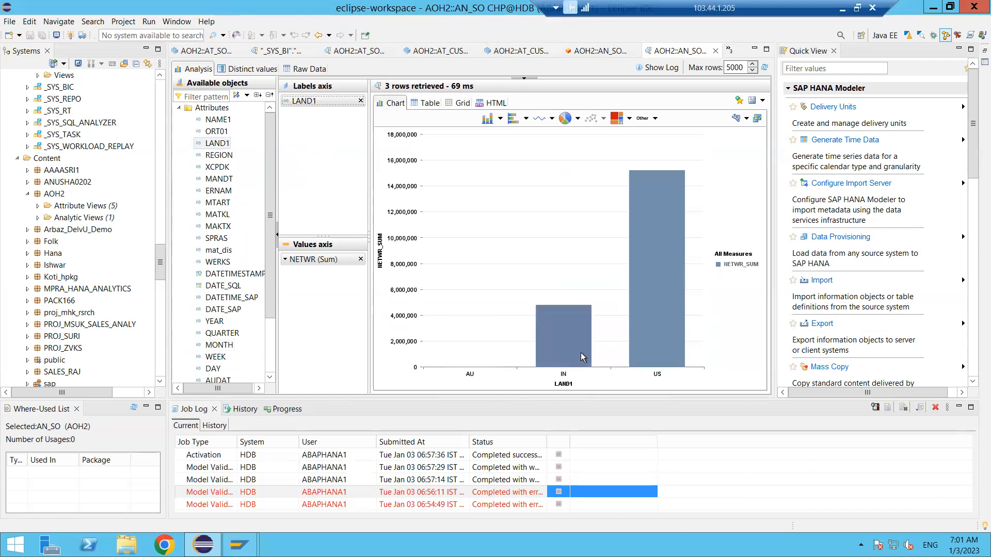
mouse_move(572, 343)
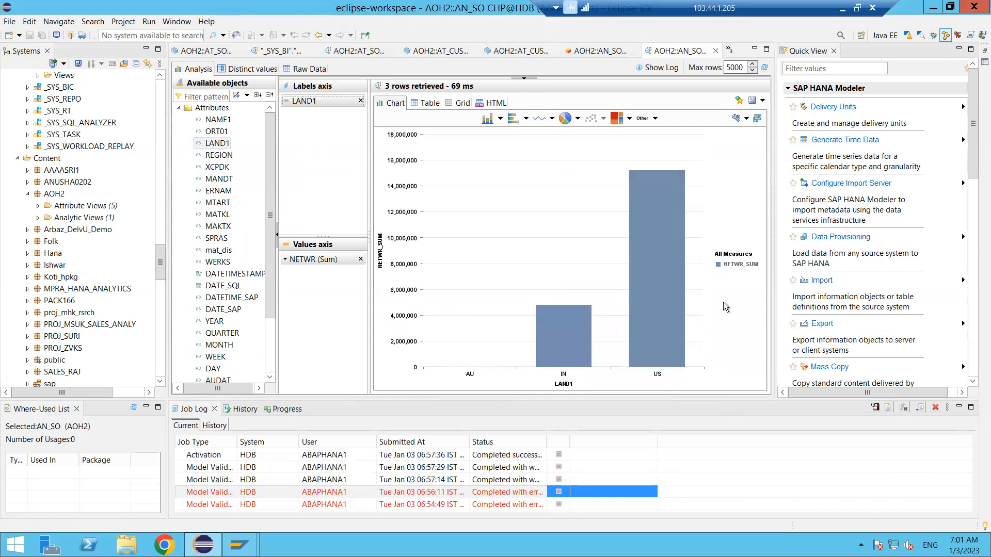
mouse_move(673, 284)
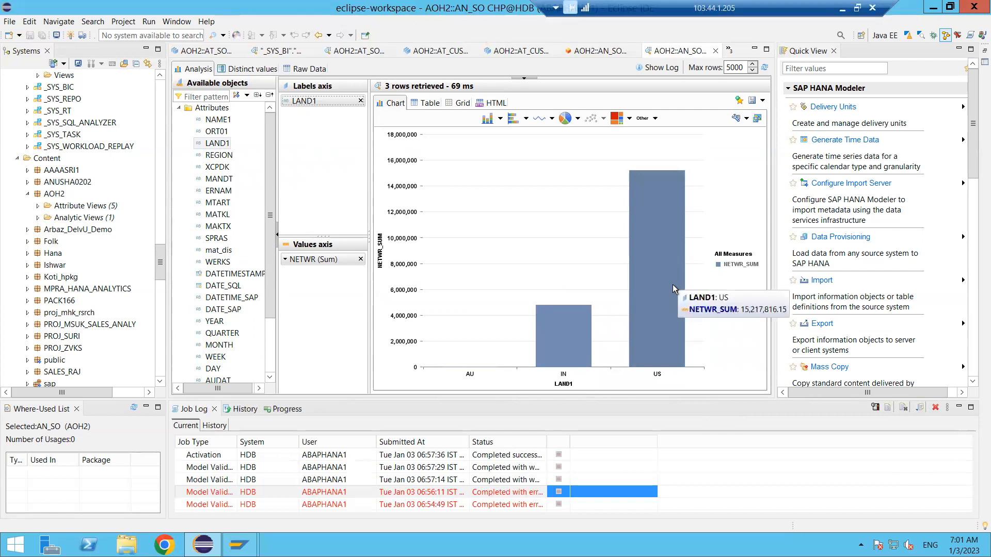
left_click(673, 285)
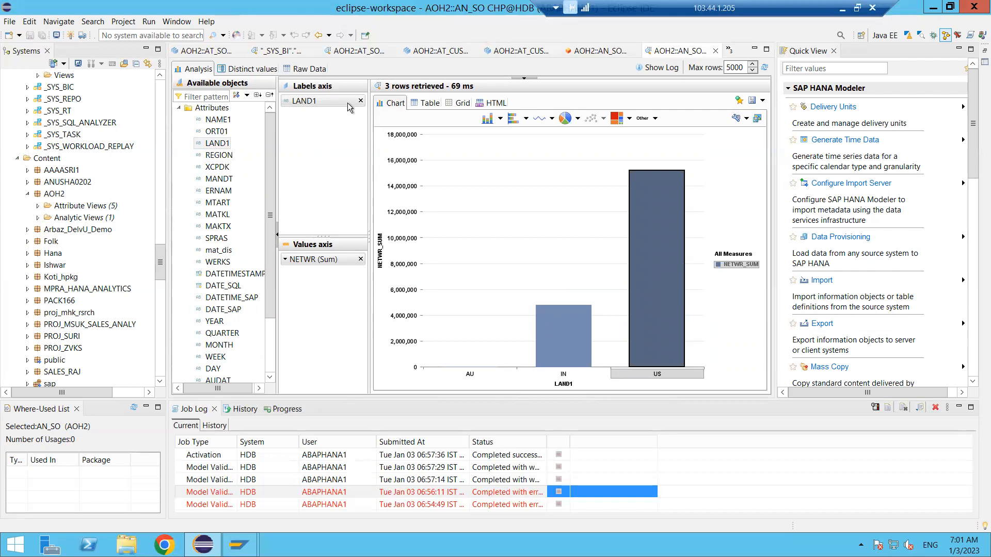
Replace LAND1 on the labels axis with REGION to chart the NETWR sum by region
left_click(361, 101)
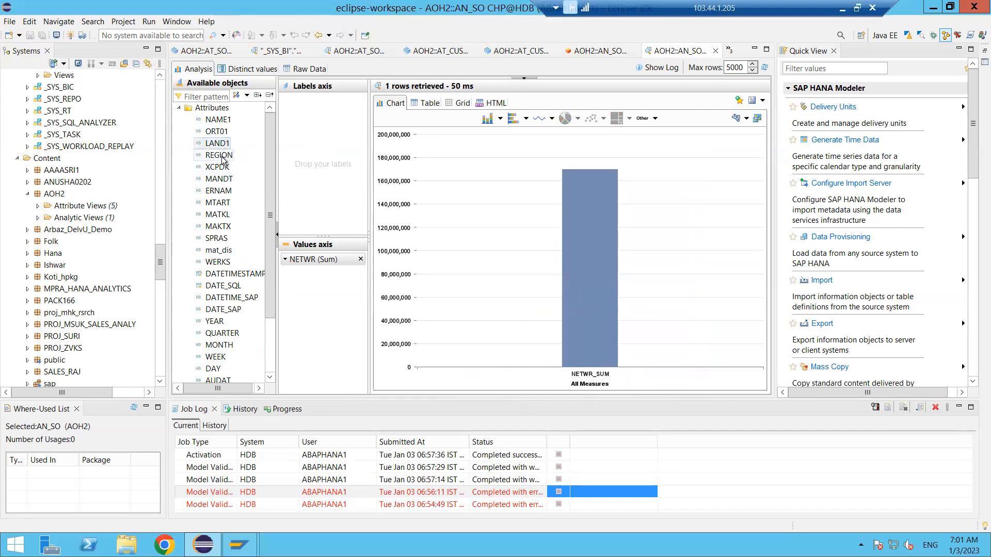
left_click_drag(223, 162, 333, 135)
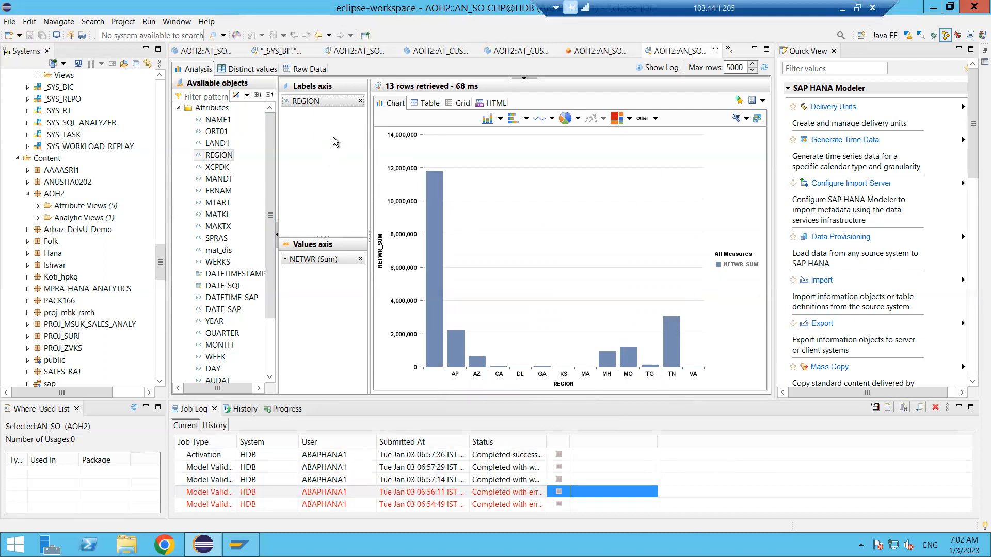
Replace REGION with WERKS on the labels axis and inspect the NETWR sum of the plant with the highest bar
left_click(361, 101)
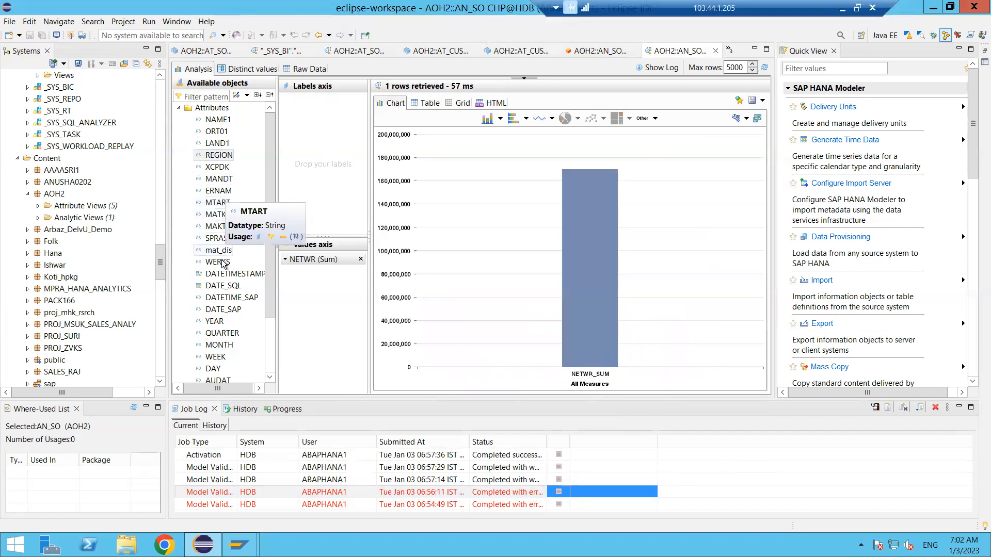
left_click_drag(222, 263, 333, 178)
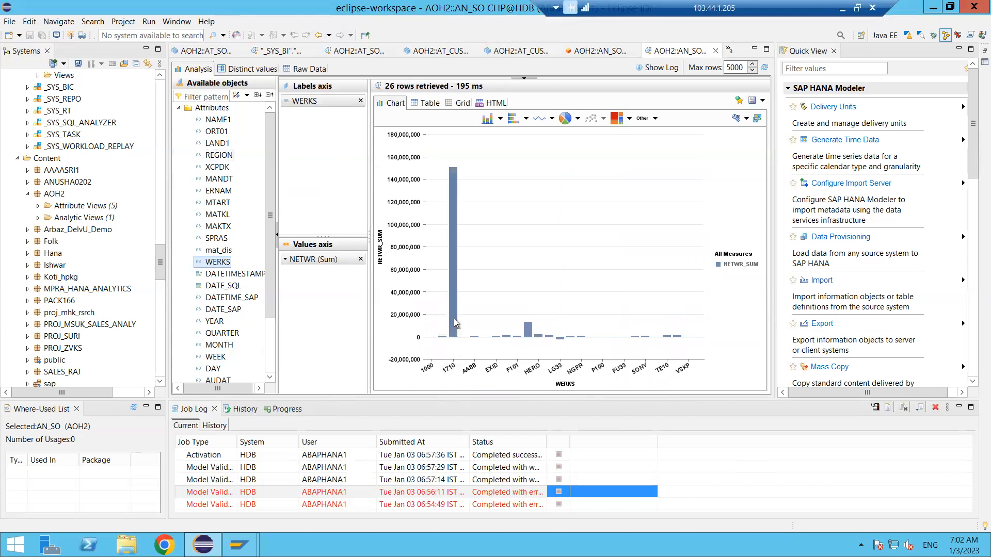
mouse_move(455, 273)
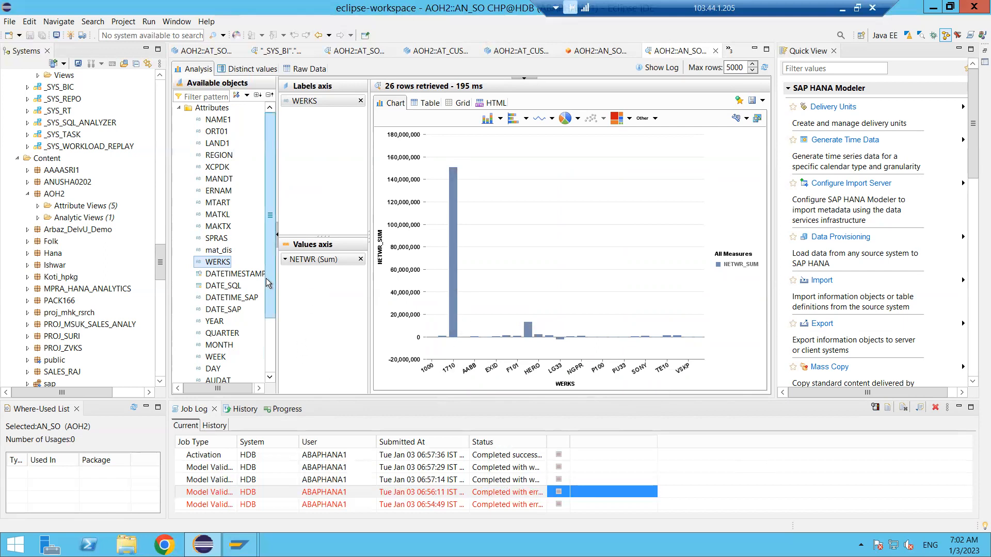
Add the KWMENG measure to the values axis beside NETWR and inspect the sums for plant 1710
left_click_drag(269, 286, 265, 351)
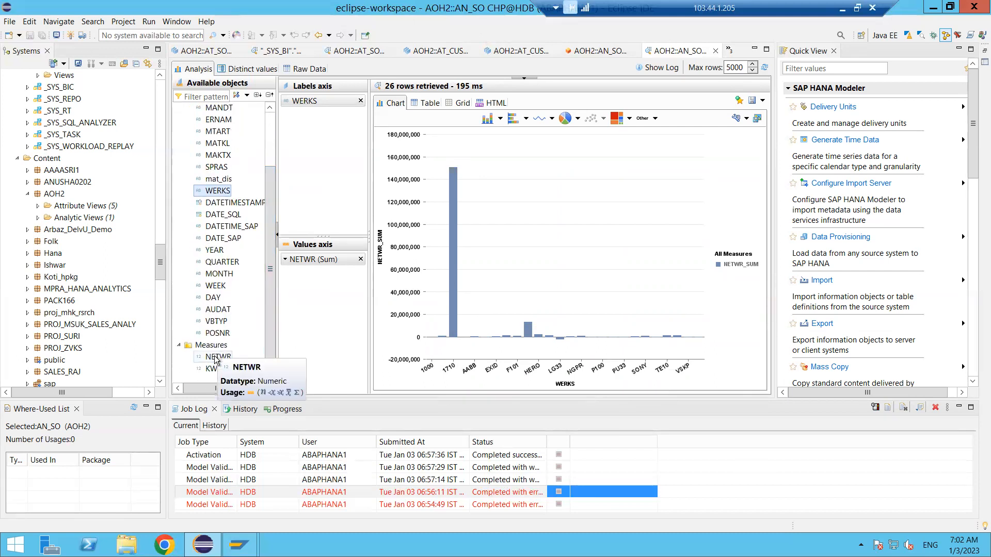
left_click_drag(217, 368, 342, 298)
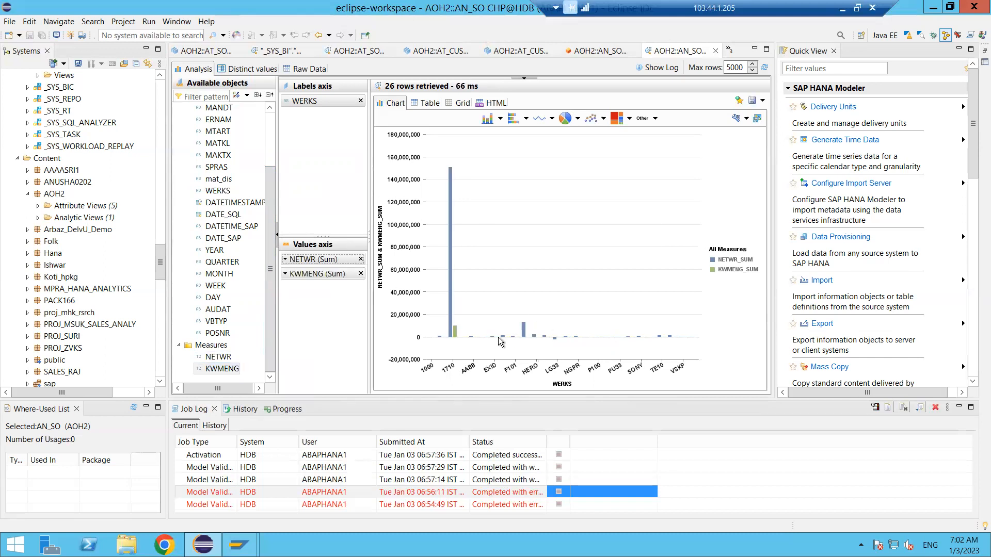
mouse_move(453, 328)
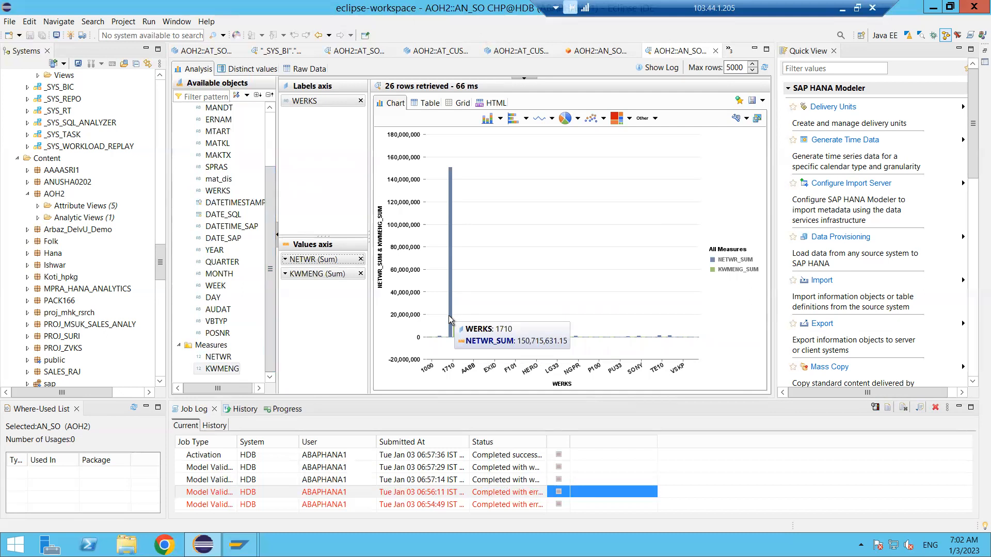
Replace WERKS with YEAR on the labels axis and inspect the NETWR sum for 2021
left_click(361, 100)
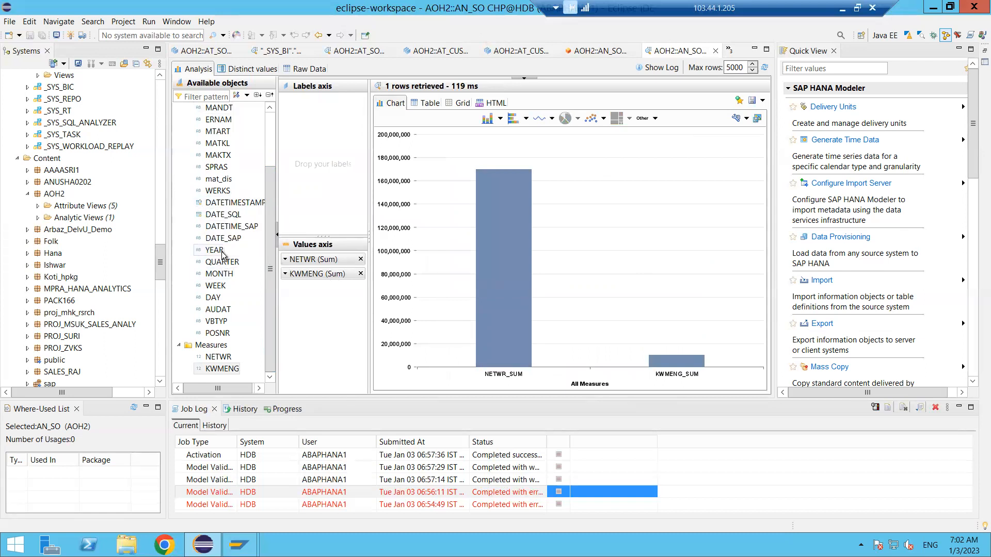
left_click_drag(223, 251, 336, 185)
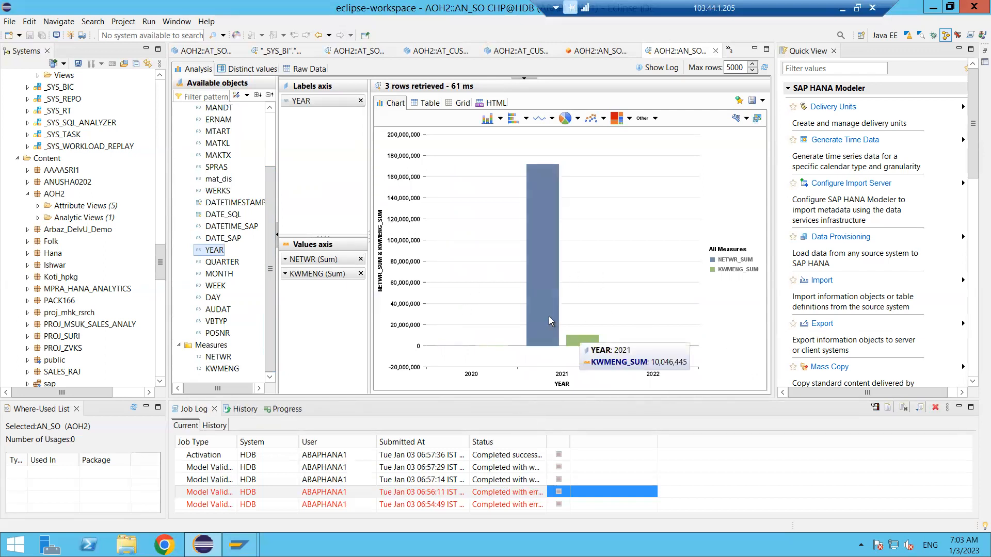
mouse_move(551, 321)
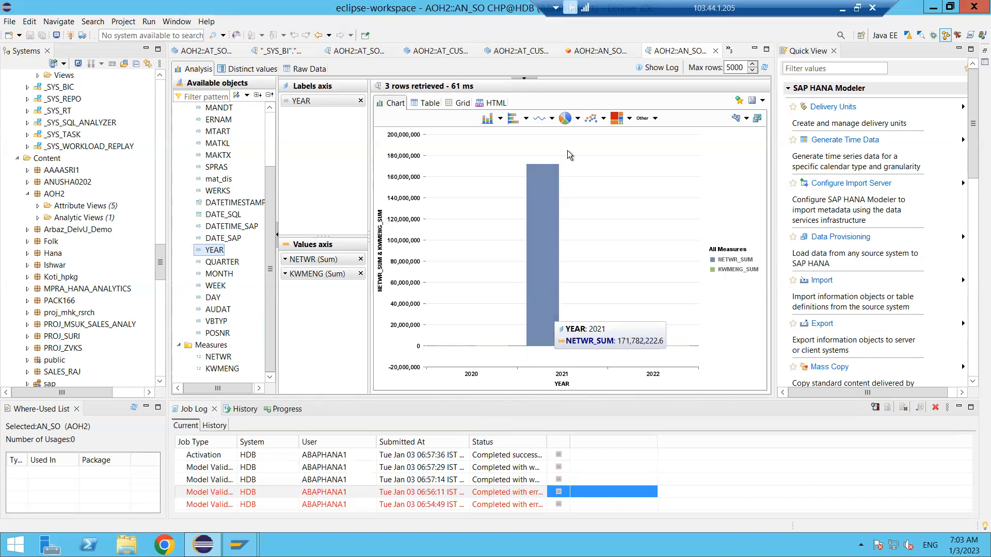
Show the yearly NETWR and KWMENG sums as a pie with depth, a donut and finally a Multiple Pie chart
left_click(565, 120)
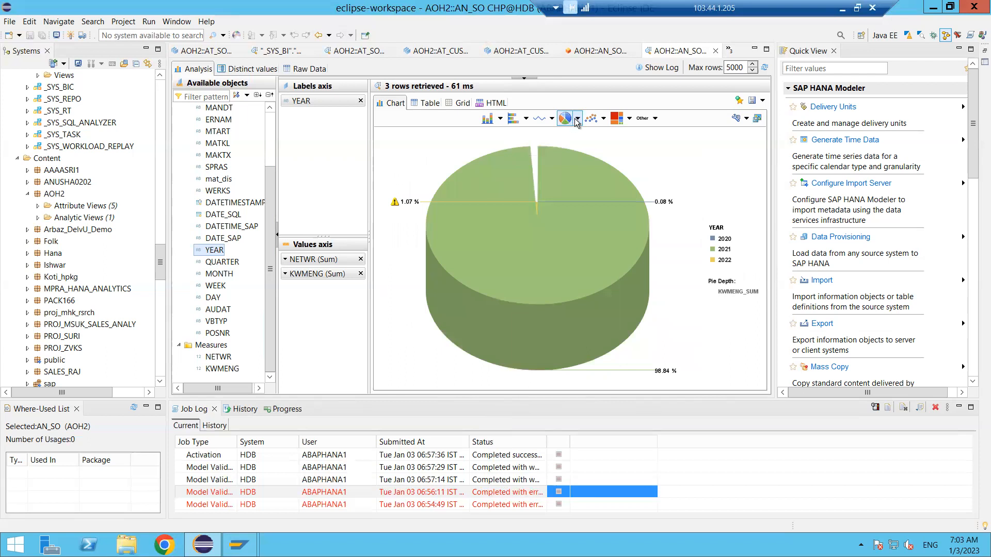
left_click(577, 119)
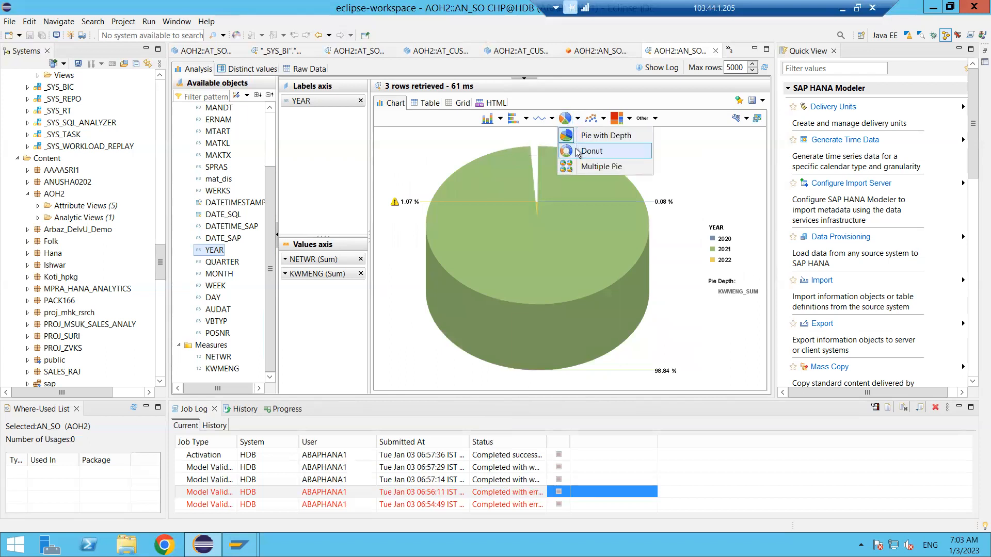
left_click(577, 151)
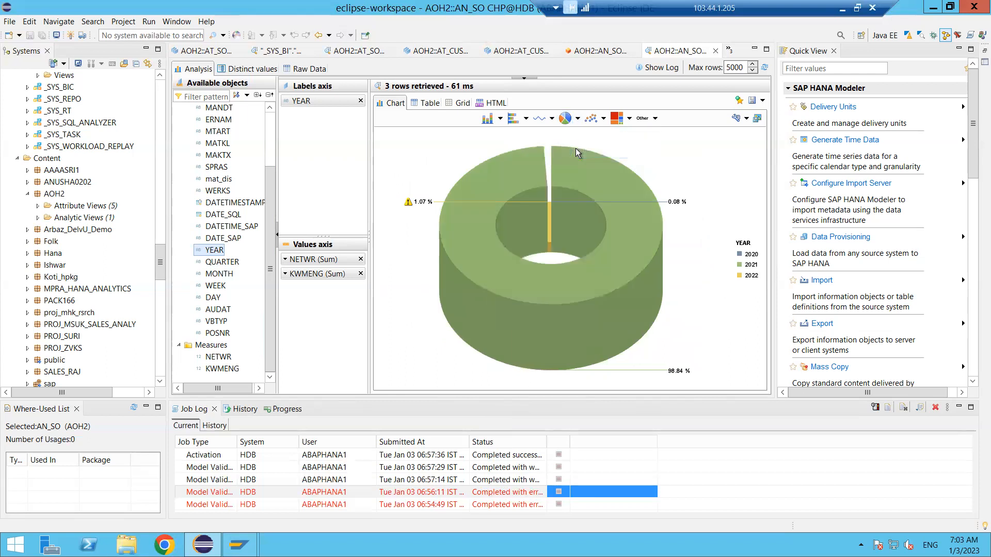
left_click(578, 118)
left_click(578, 166)
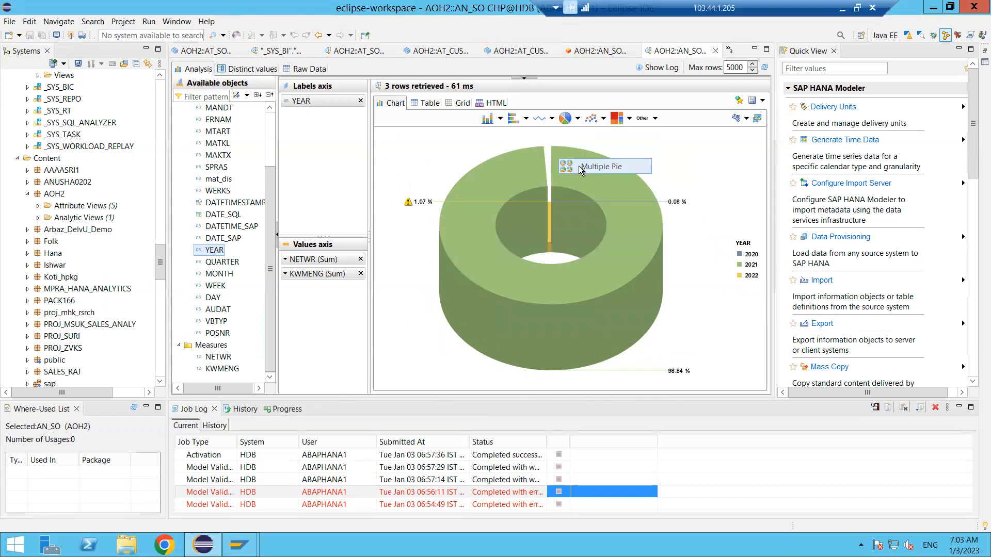
Remove KWMENG from the values axis and add QUARTER under YEAR on the labels axis
left_click(361, 275)
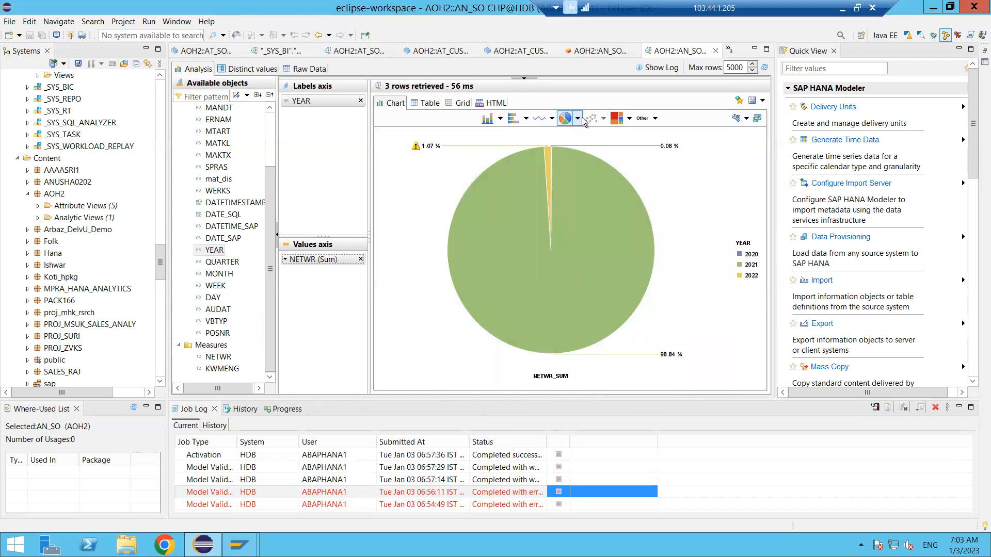
left_click(579, 119)
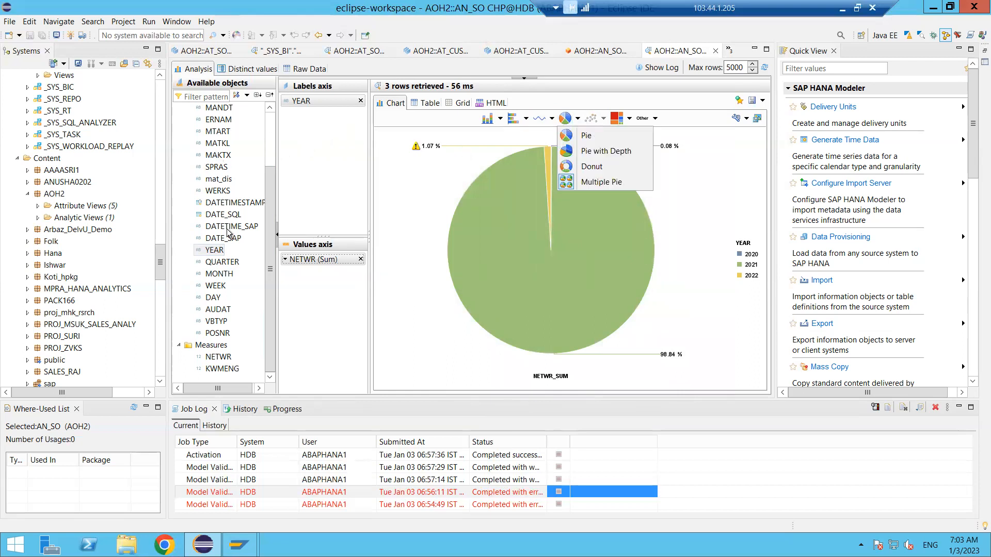
left_click_drag(223, 266, 308, 190)
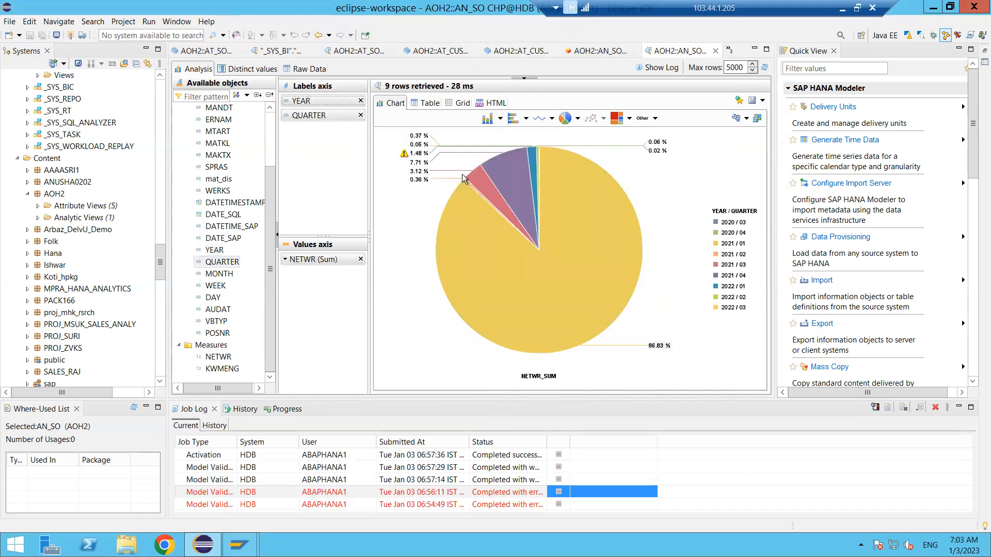
Show NETWR by YEAR and QUARTER as a Horizontal Bar chart and as a Tree Map
left_click(526, 121)
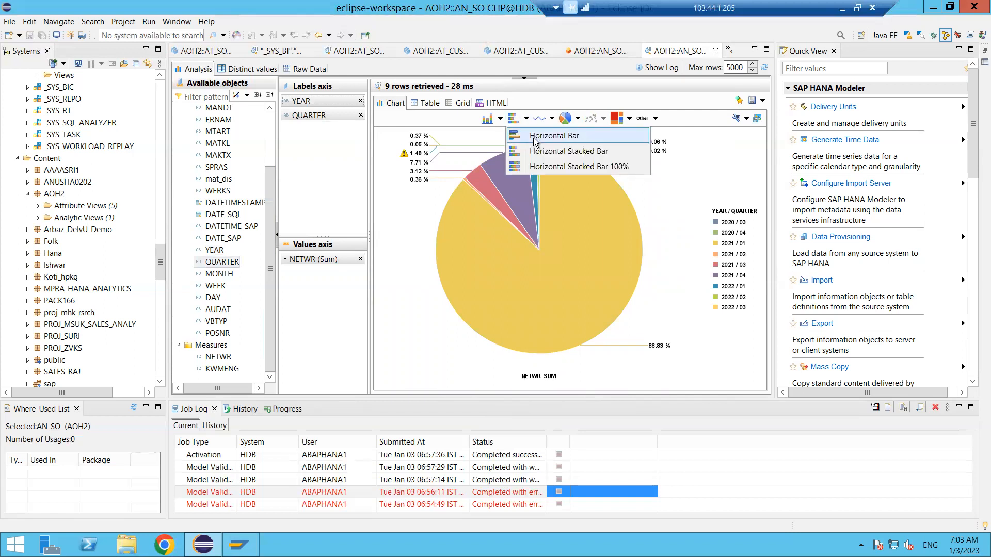
left_click(534, 137)
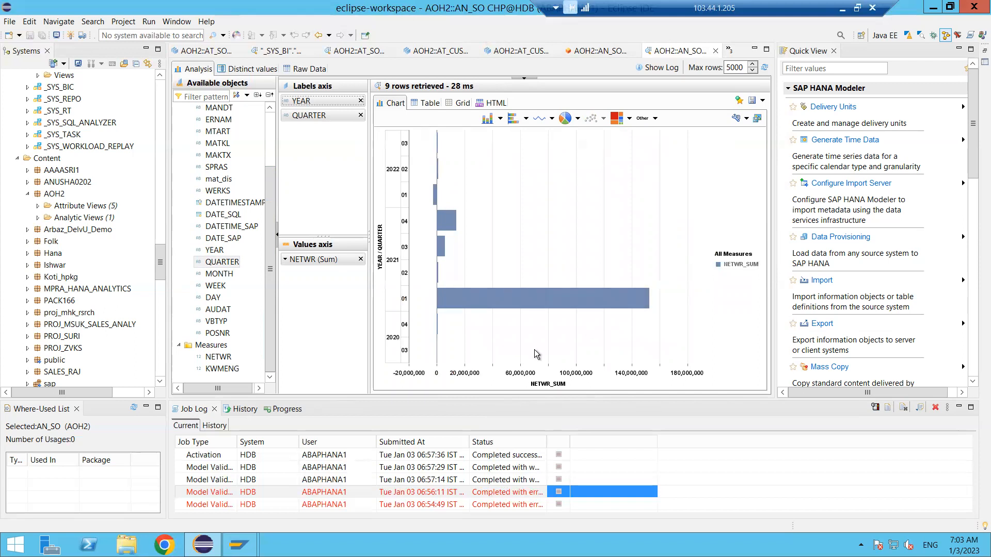
left_click(629, 118)
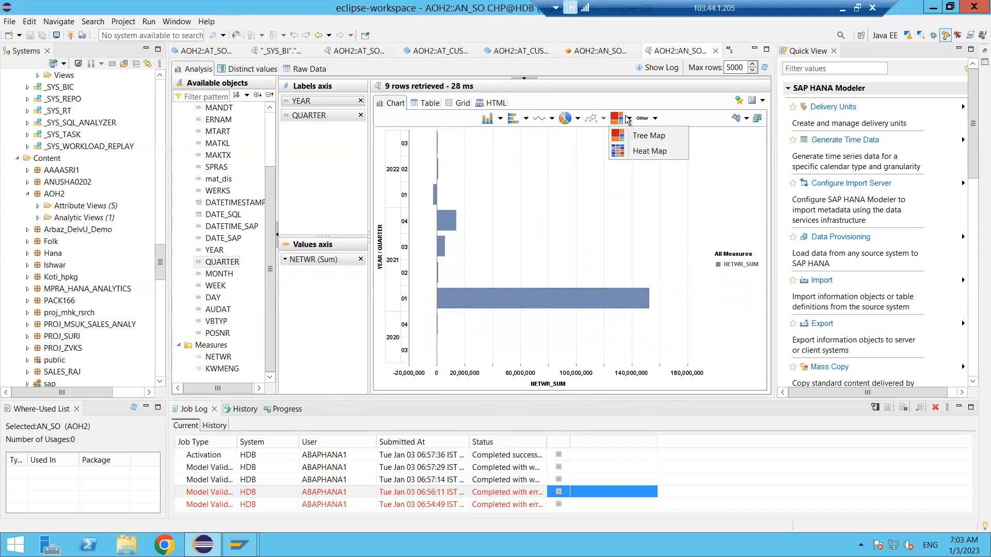
left_click(631, 135)
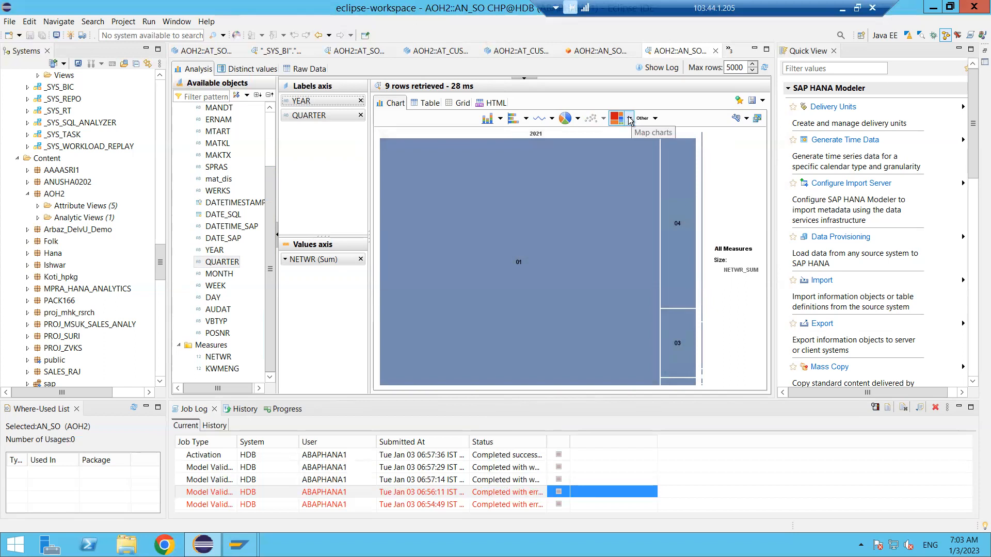
Change the NETWR chart by YEAR and QUARTER to a Heat Map and examine its cells
left_click(630, 118)
left_click(627, 148)
mouse_move(570, 199)
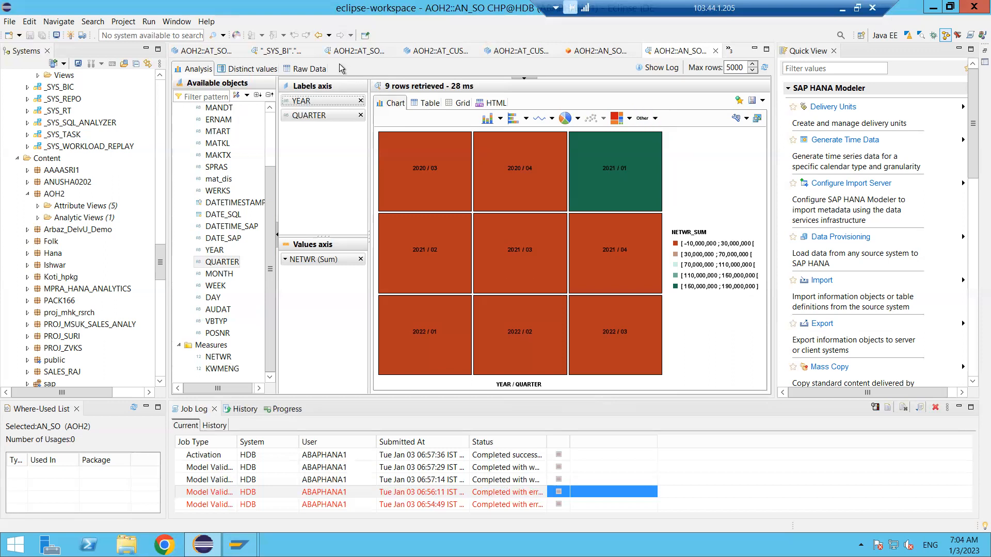
Look over the raw data rows of the preview and return to the analysis view's attribute list
left_click(315, 71)
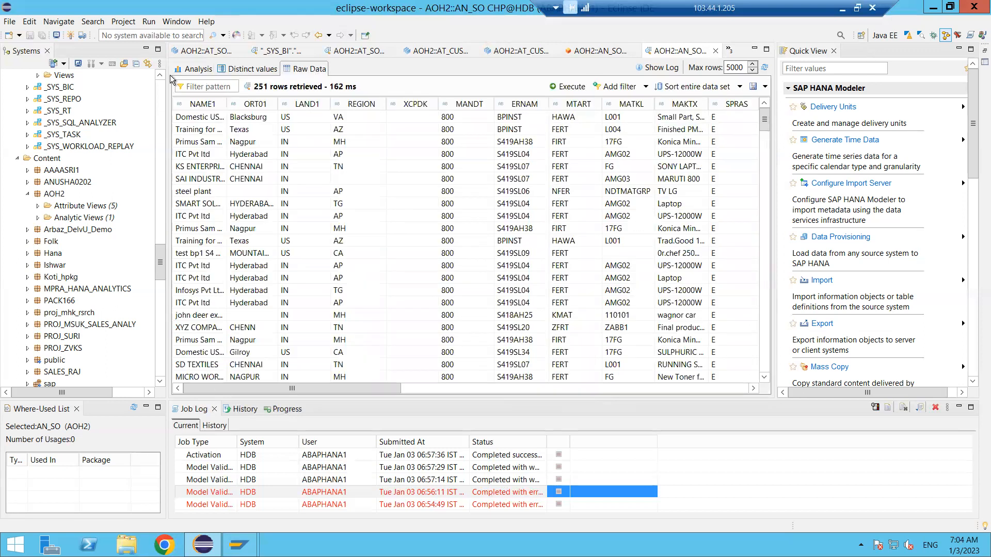
left_click(183, 71)
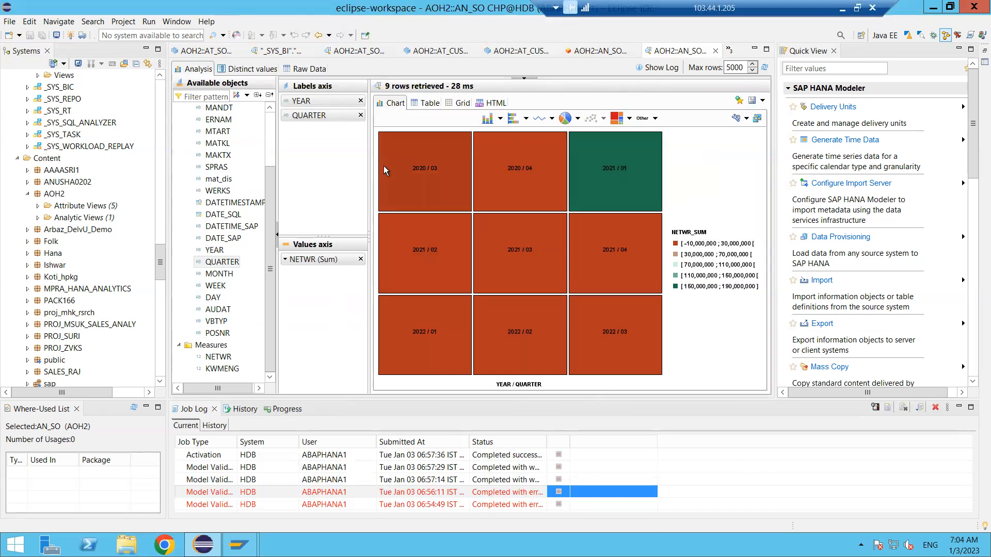
mouse_move(384, 167)
left_click(270, 116)
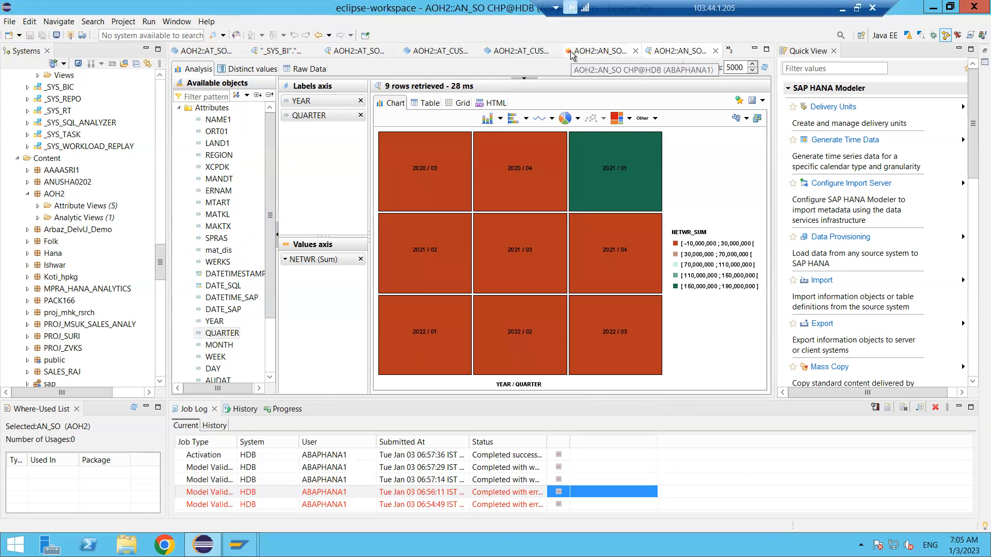
Return to the AN_SO definition and review the Semantics node's columns, view properties, hierarchies and parameters/variables
left_click(599, 51)
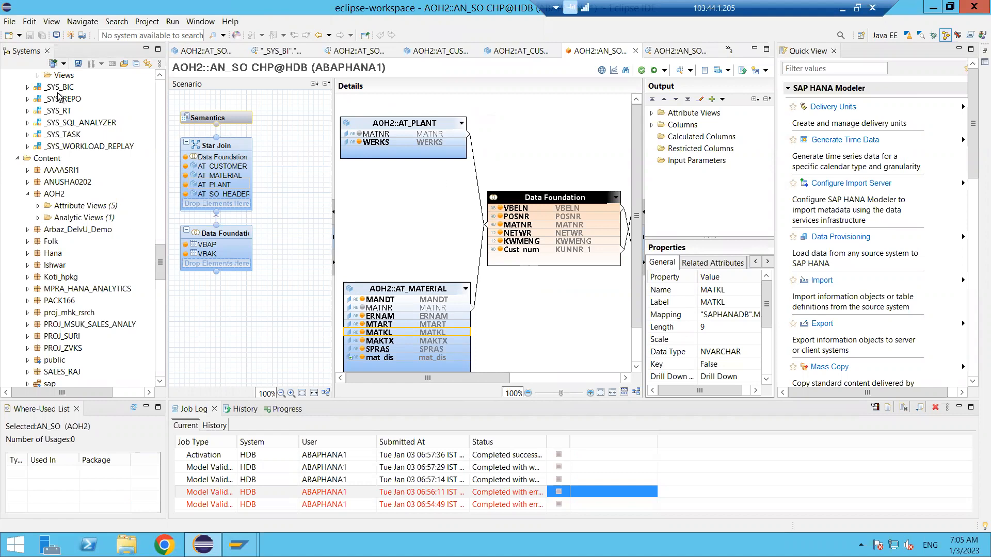
left_click(211, 123)
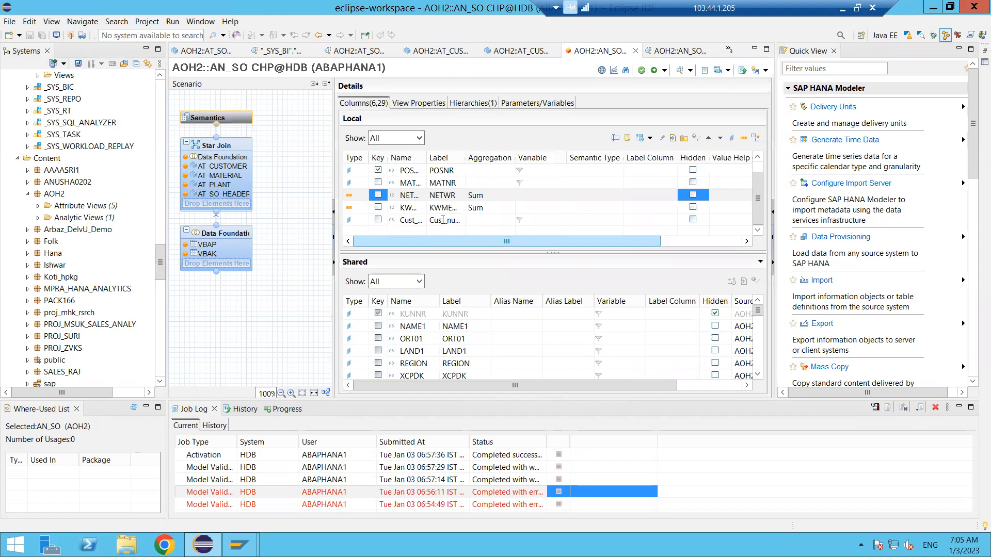
left_click(426, 104)
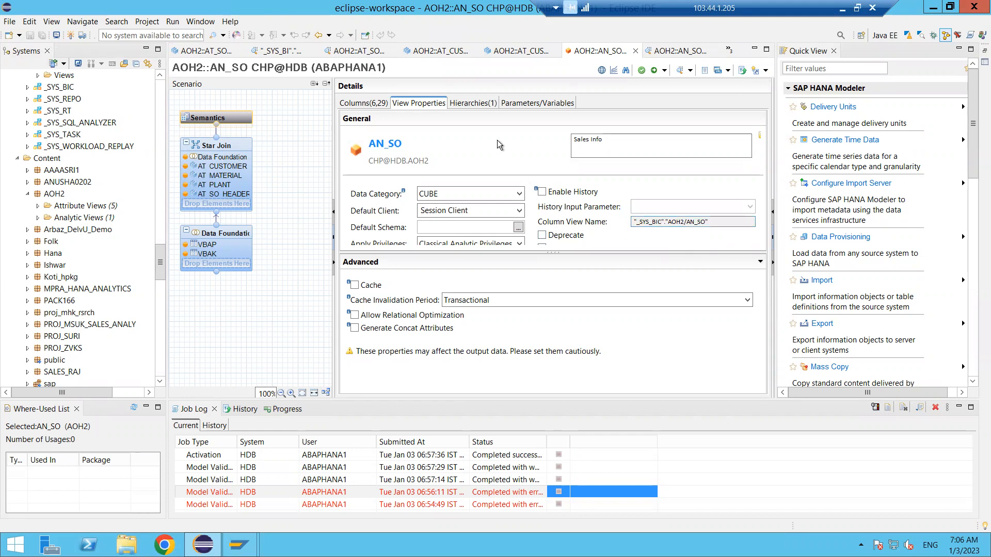
left_click(477, 104)
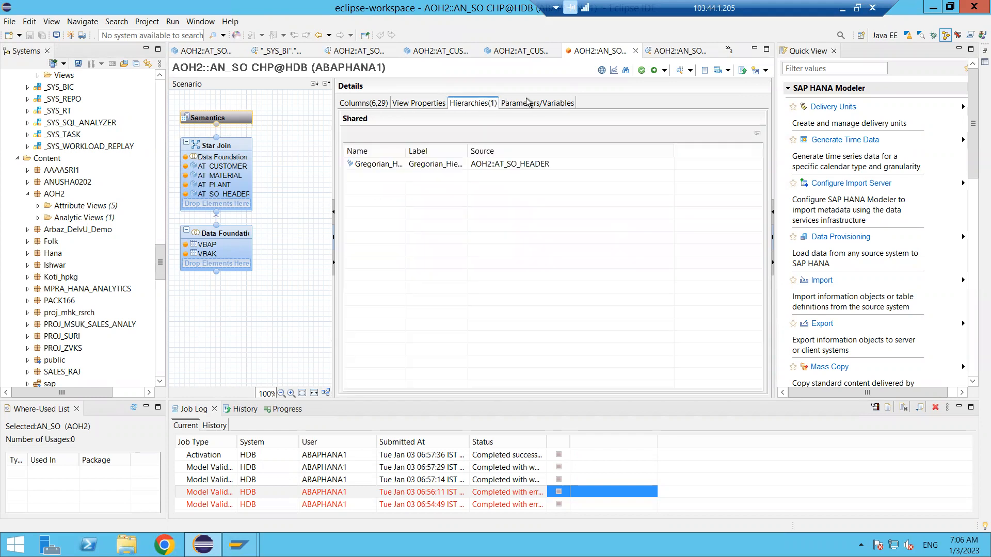
left_click(538, 102)
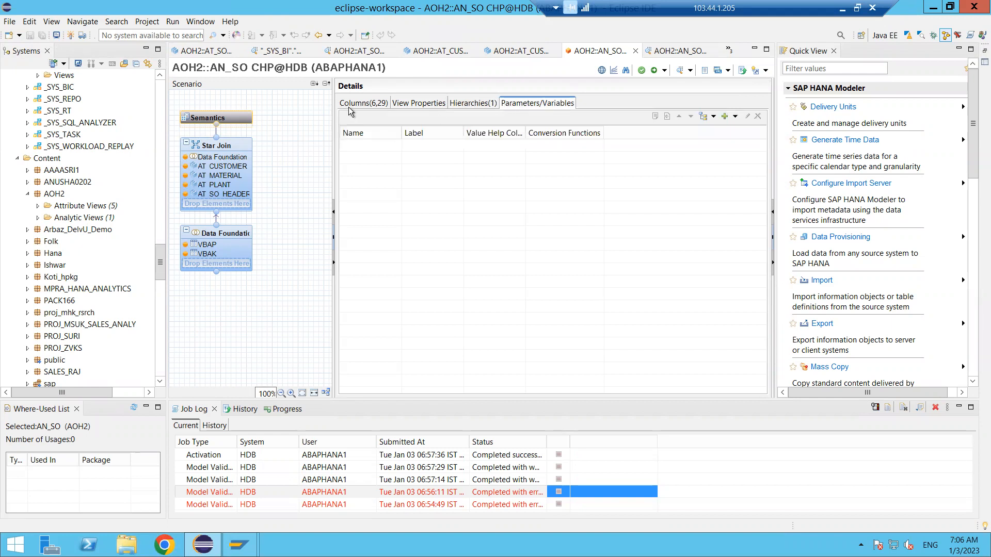
Review the attribute views joined to the data foundation in the Star Join, and check the Data Foundation's output columns
left_click(235, 177)
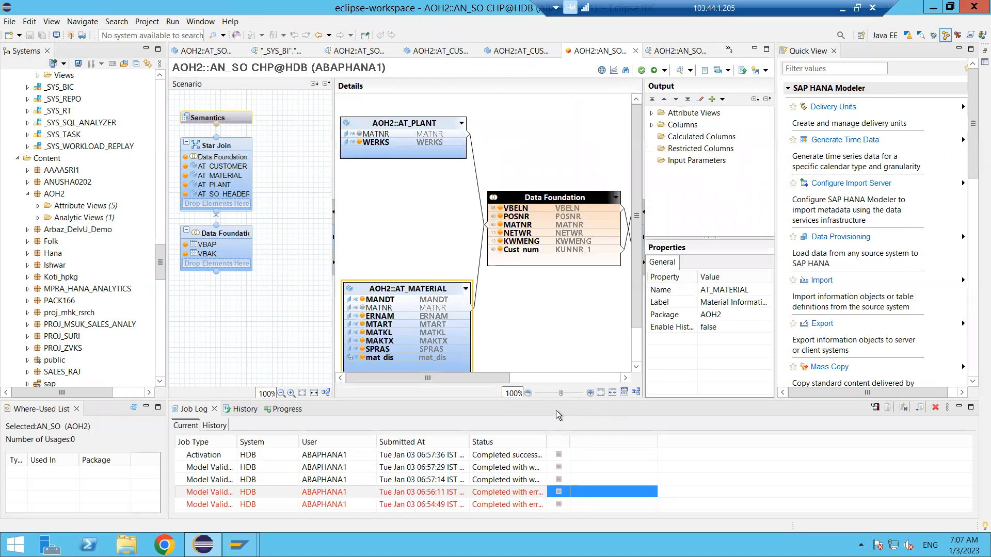
left_click_drag(485, 375, 625, 360)
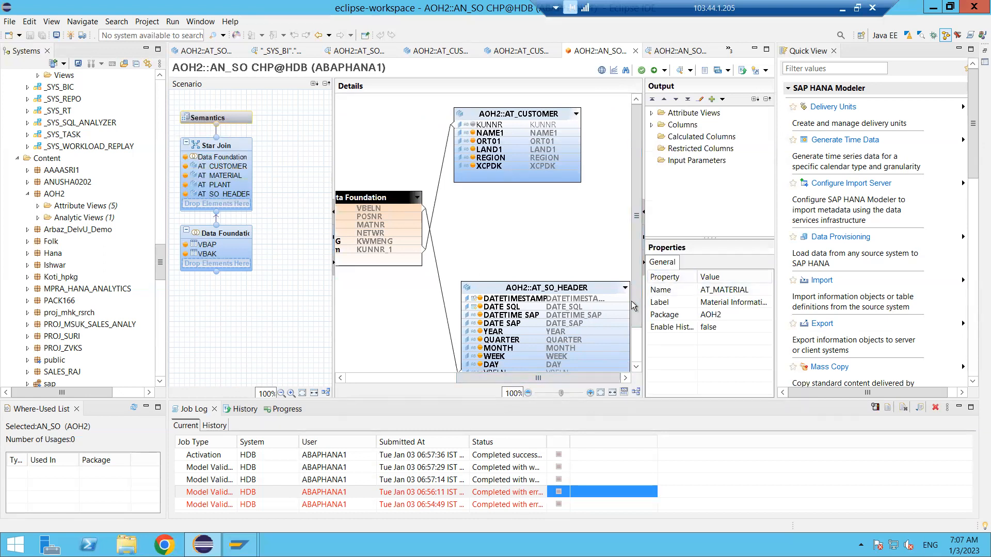
left_click_drag(633, 308, 635, 342)
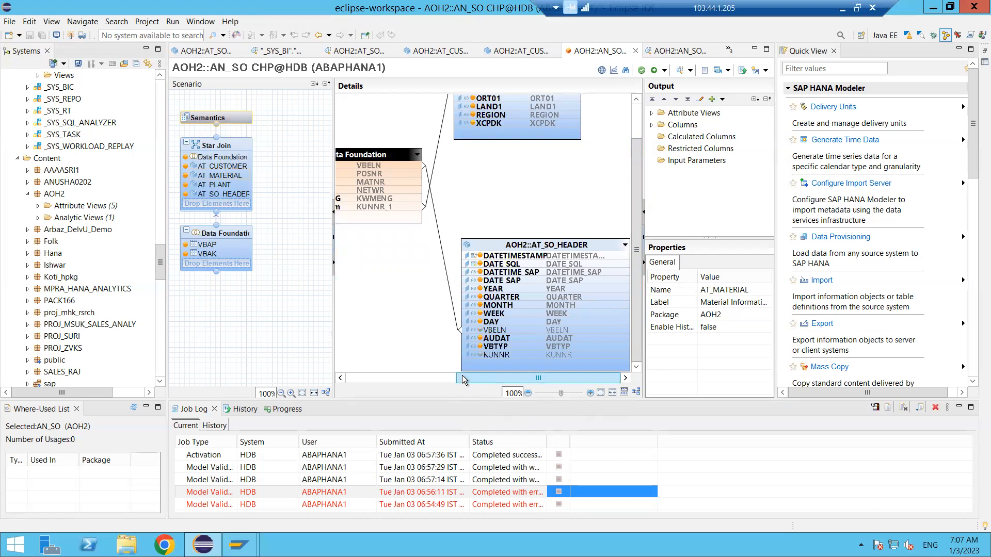
left_click_drag(458, 377, 392, 377)
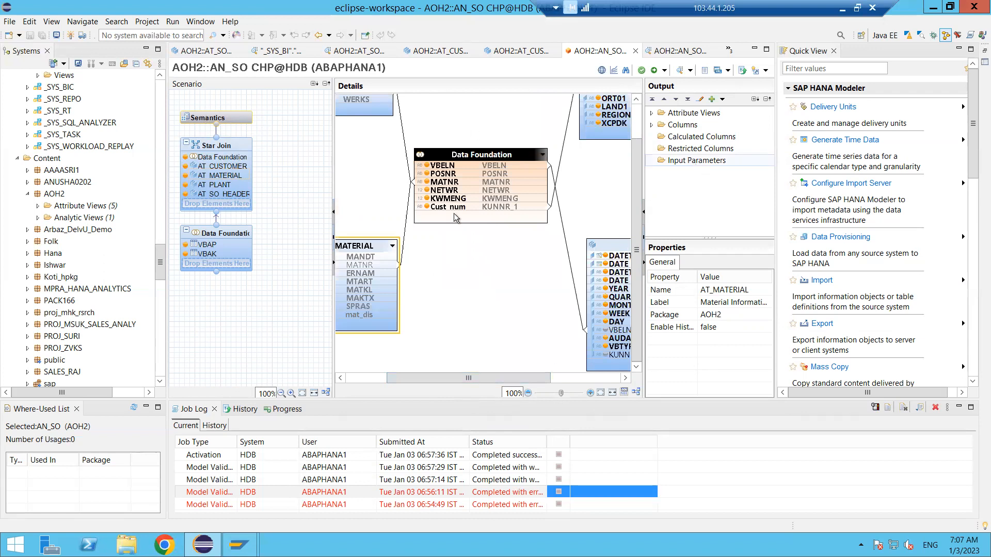
left_click(222, 241)
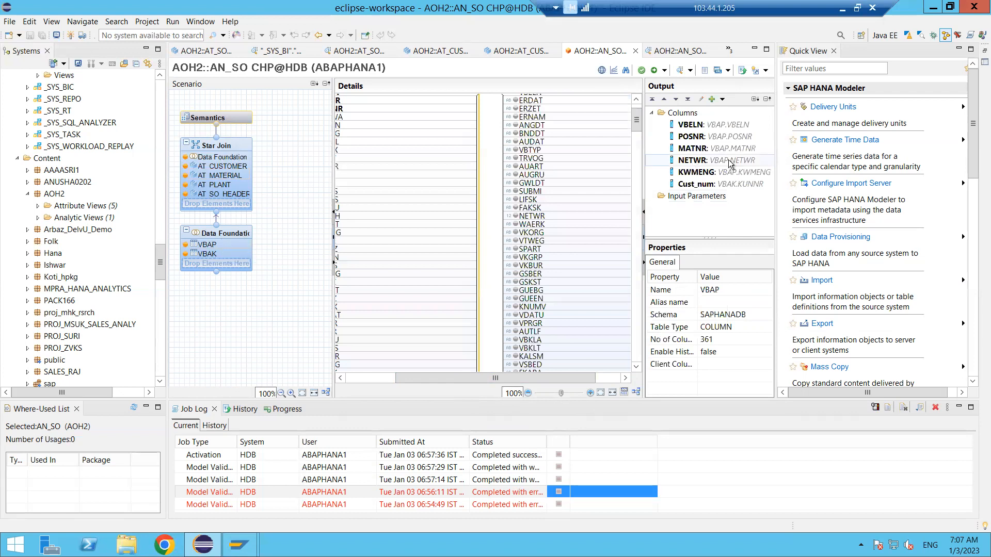
left_click(225, 186)
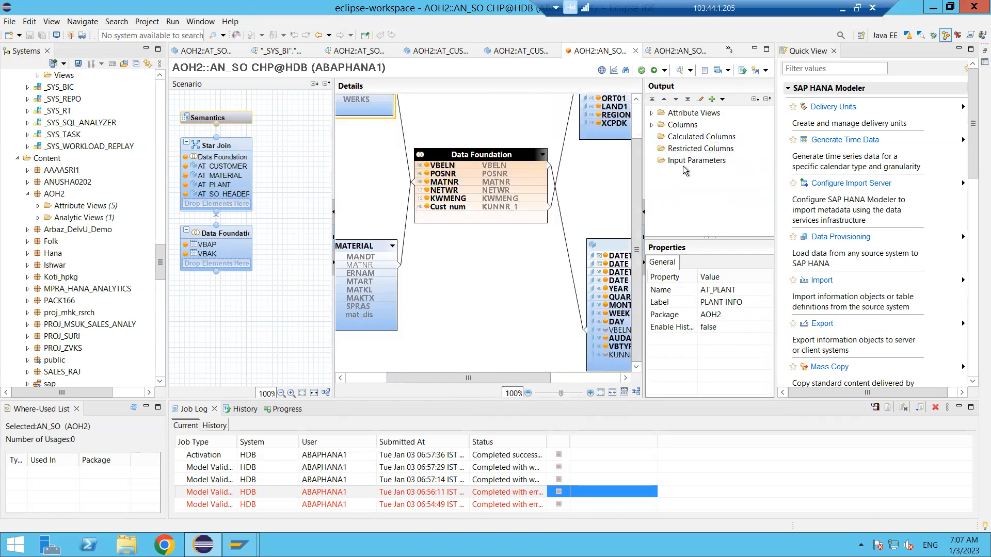
Define a new variable named p_land1 in the Semantics node for attribute LAND1 of AT_CUSTOMER, with Single Value as its selection type
left_click(208, 120)
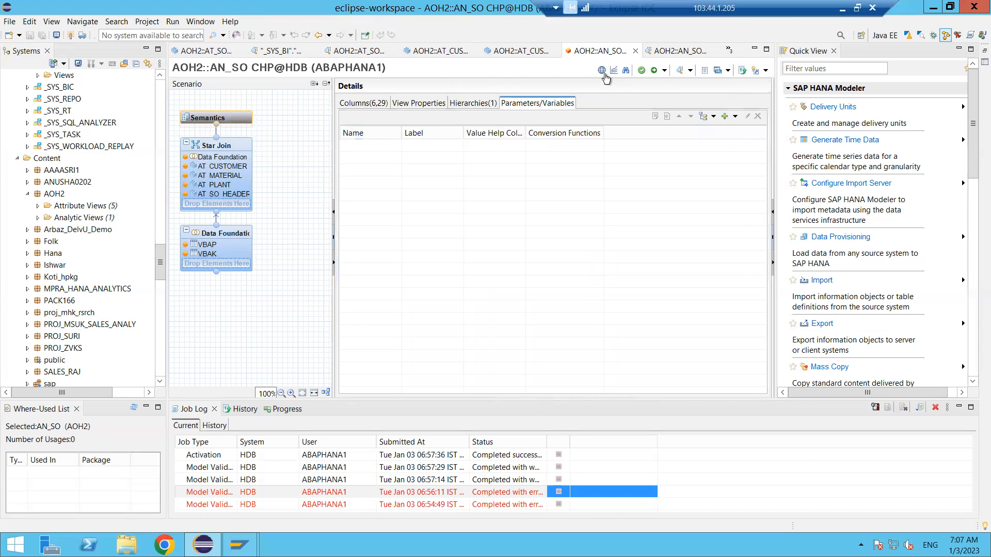
left_click(725, 117)
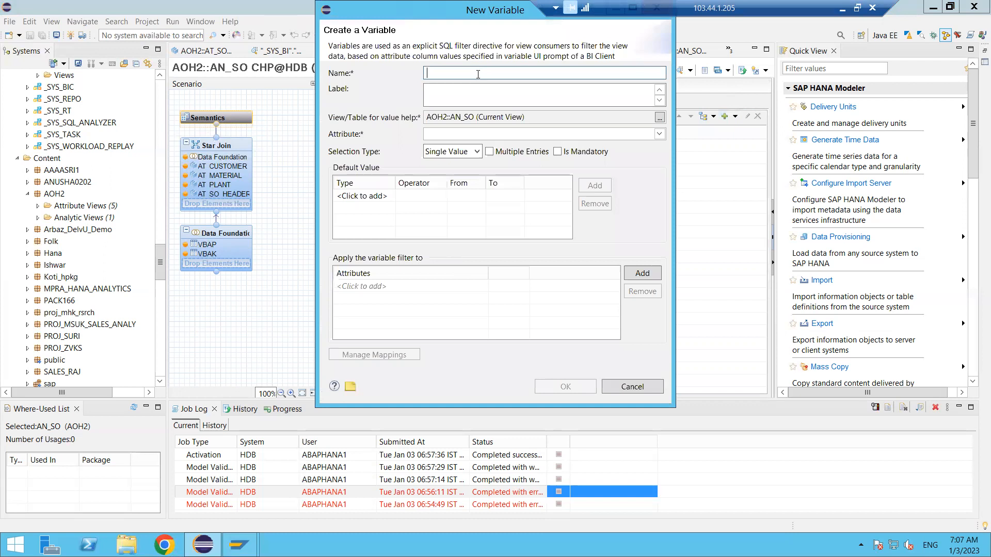
type("p_land1")
left_click(488, 90)
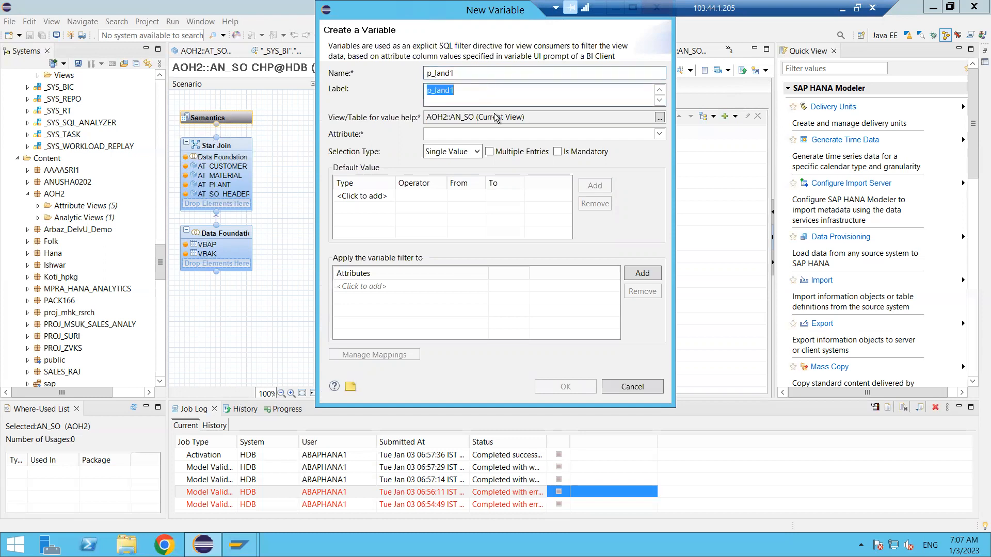
left_click(490, 135)
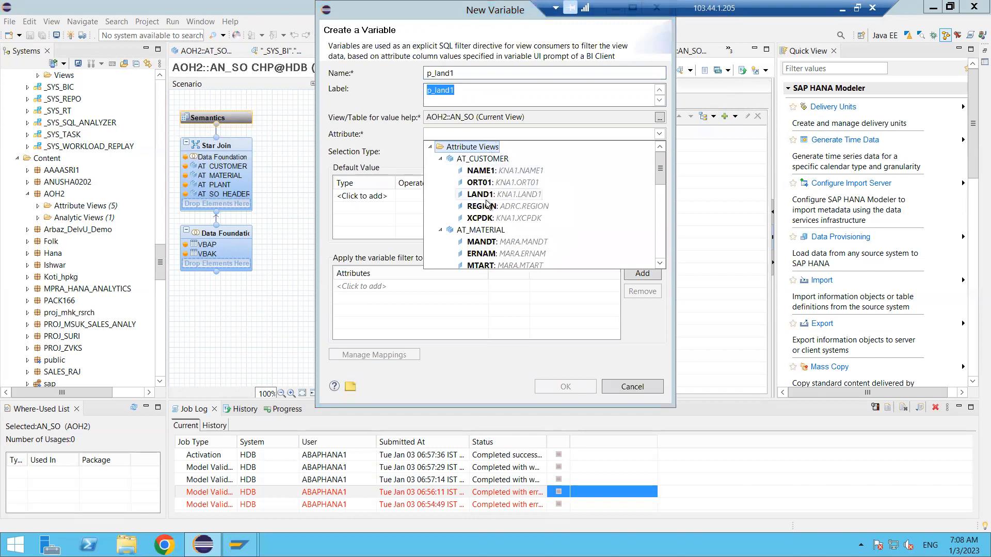
left_click(479, 195)
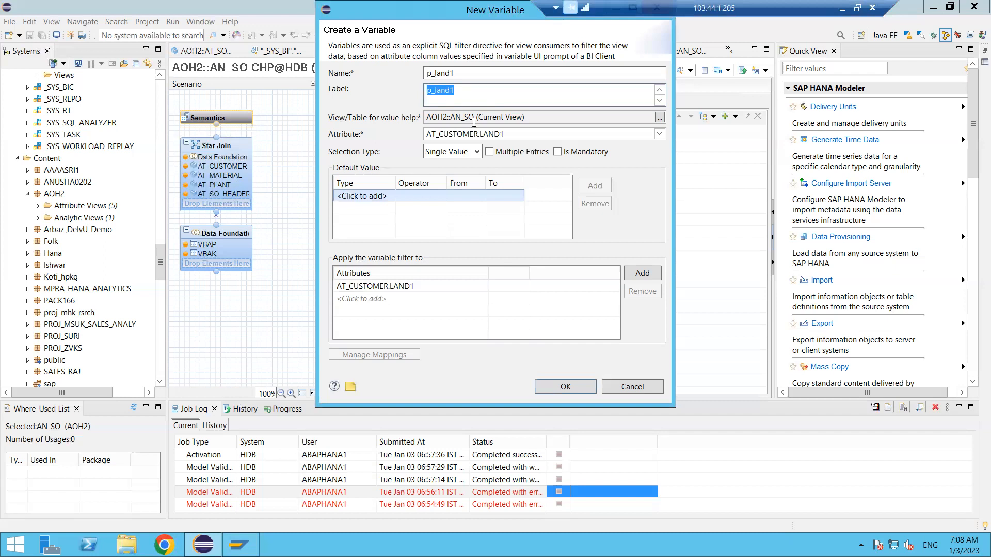
left_click(476, 147)
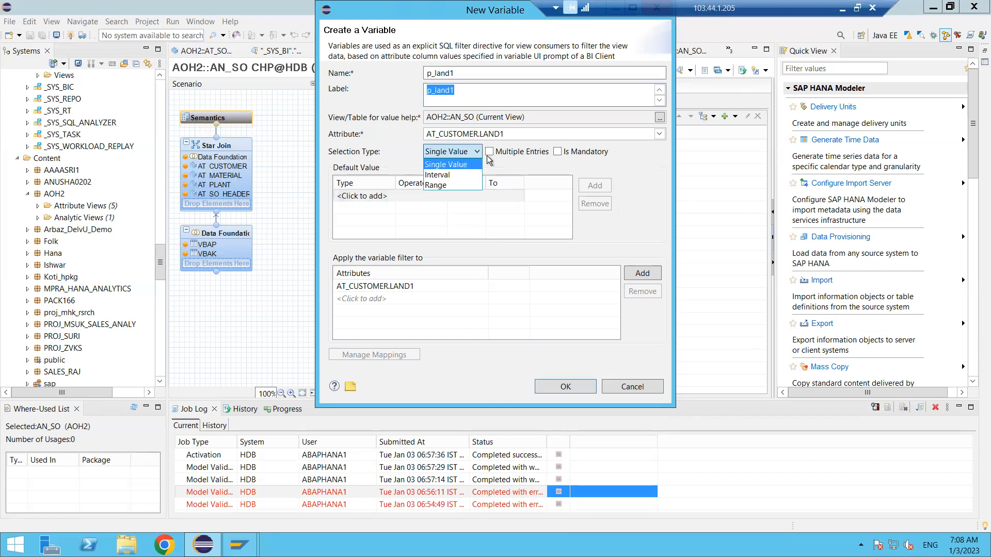
left_click(535, 168)
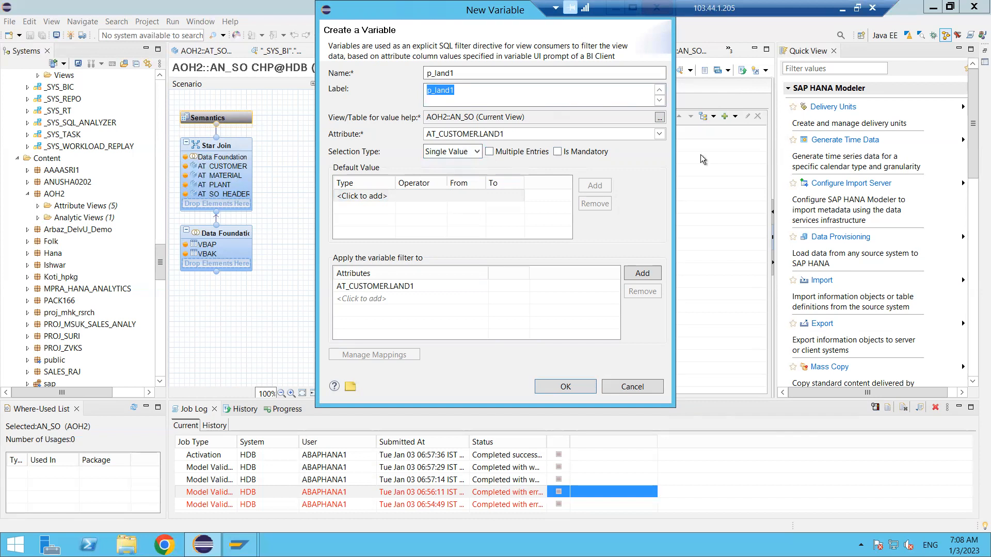
Try out a Constant default value with the Equal operator for the variable, and remove that default row
left_click(355, 200)
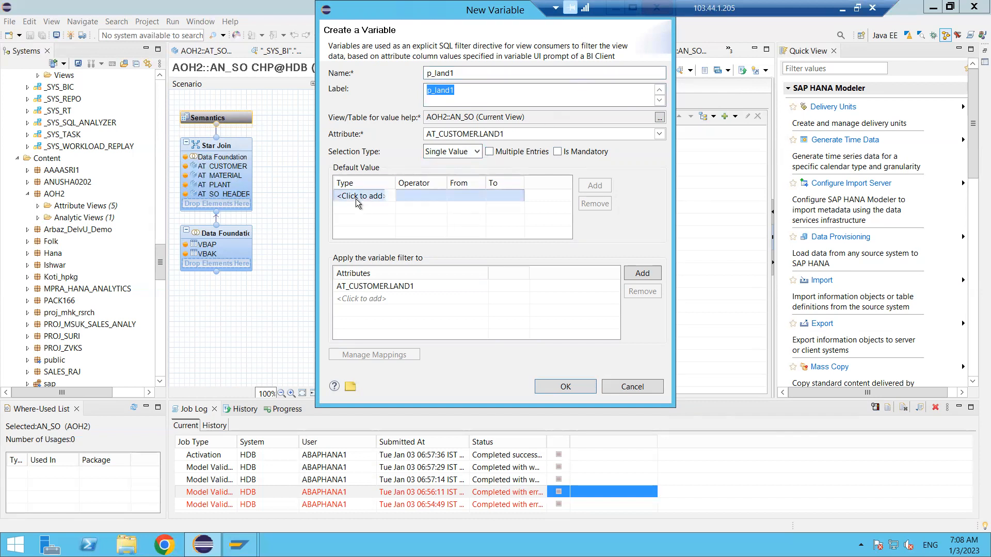
left_click(607, 227)
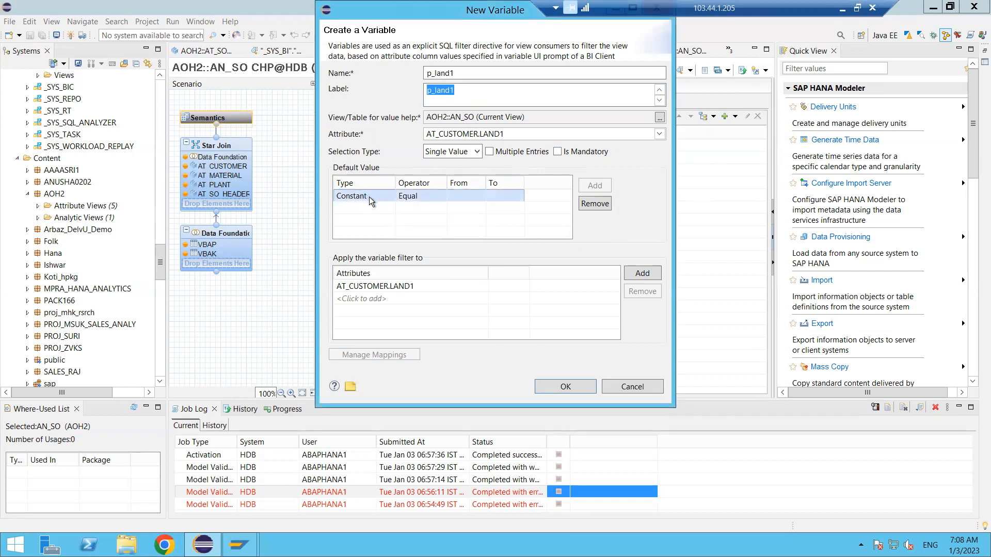
left_click(463, 198)
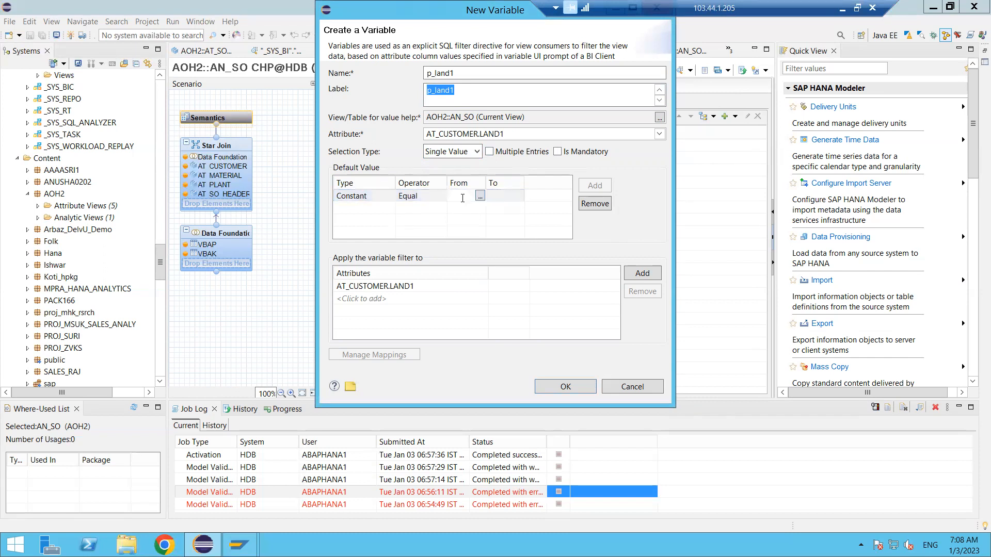
left_click(345, 196)
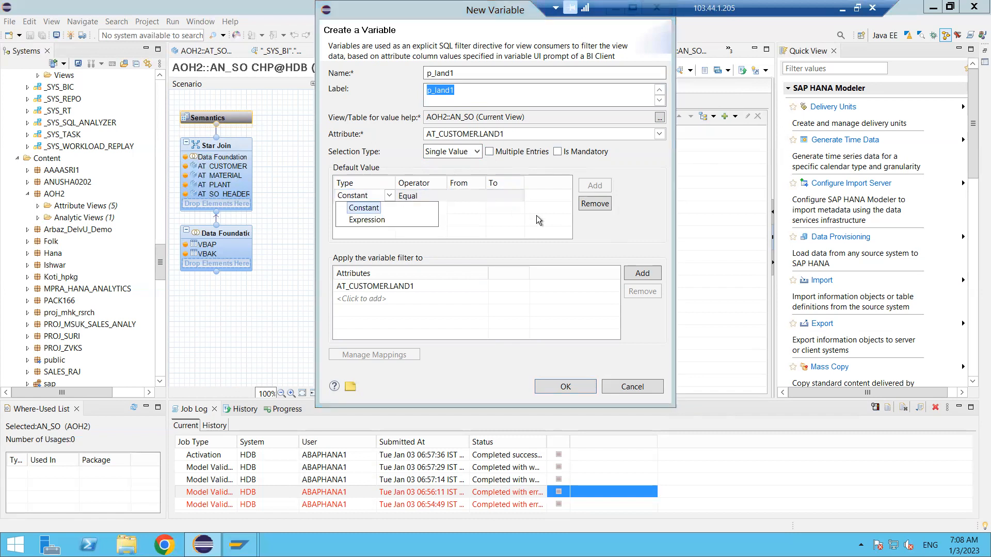
left_click(587, 209)
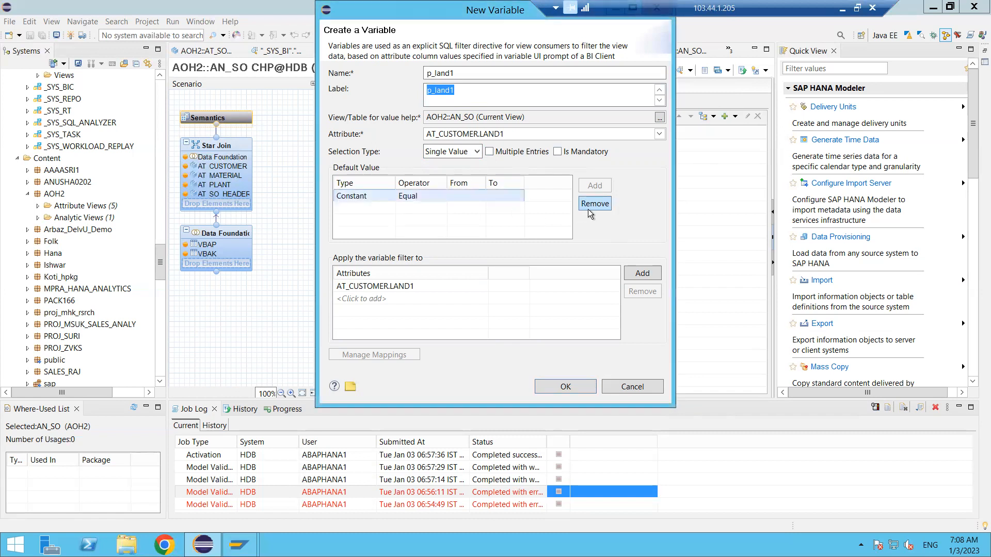
left_click(587, 209)
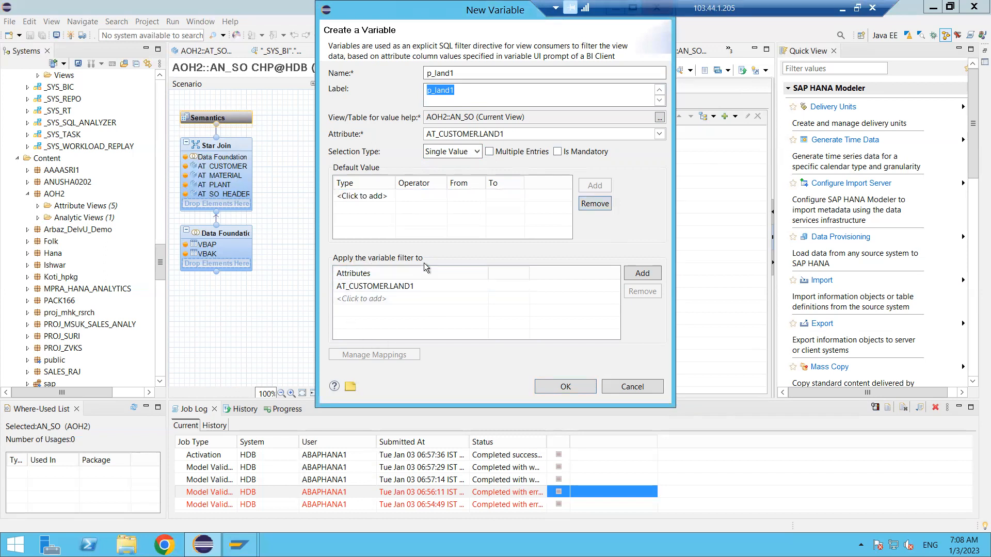
Create the variable with AT_CUSTOMER.LAND1 as its filter attribute, and validate and activate the AN_SO view
left_click(391, 287)
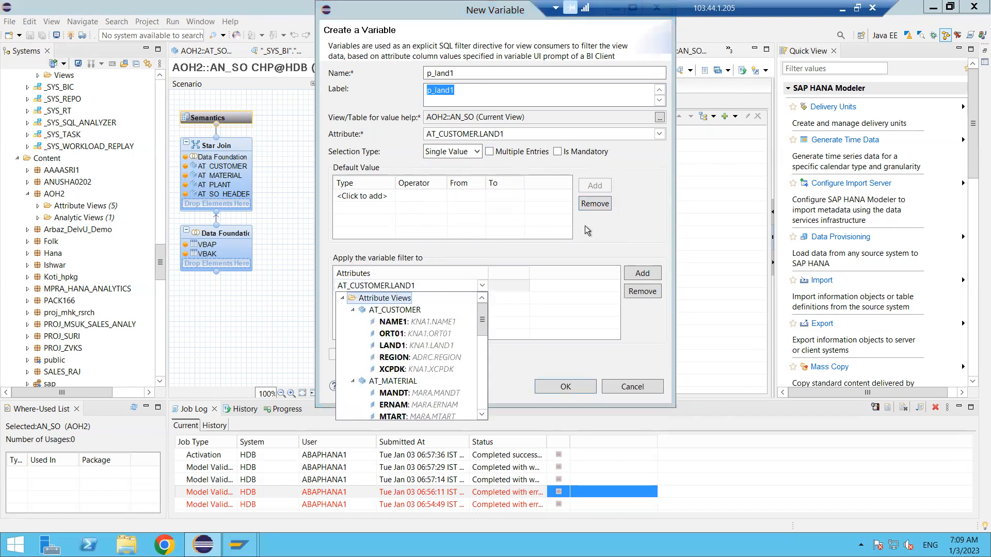
left_click(635, 249)
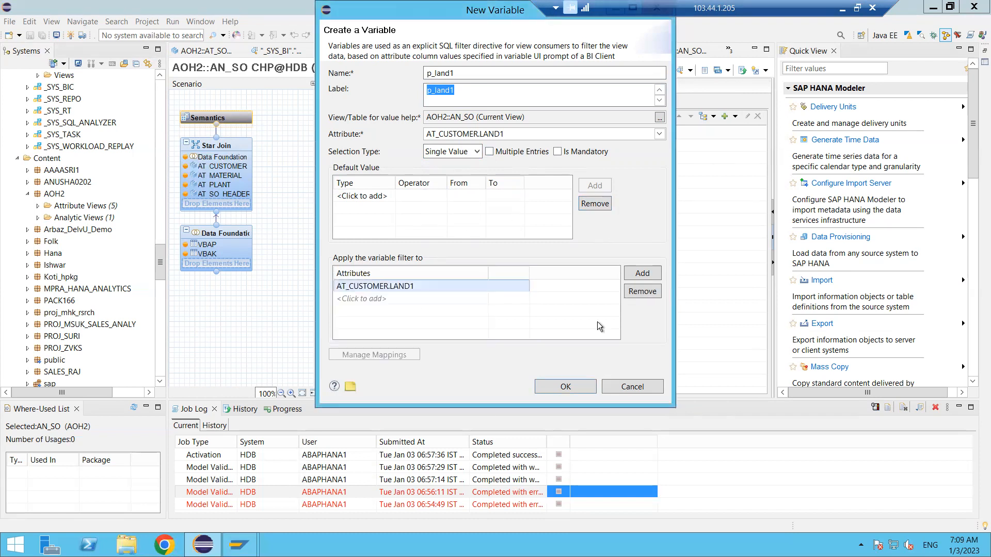
left_click(566, 387)
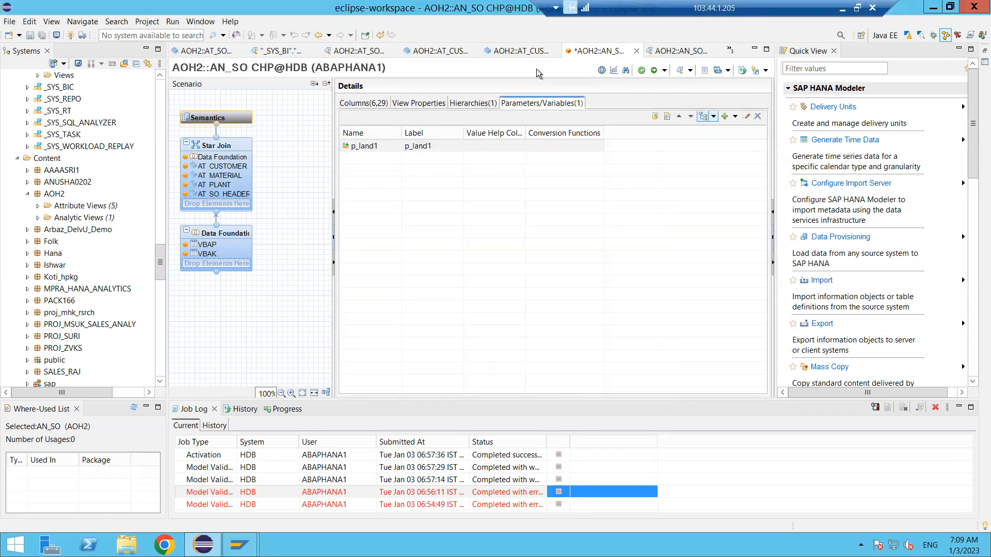
left_click(641, 70)
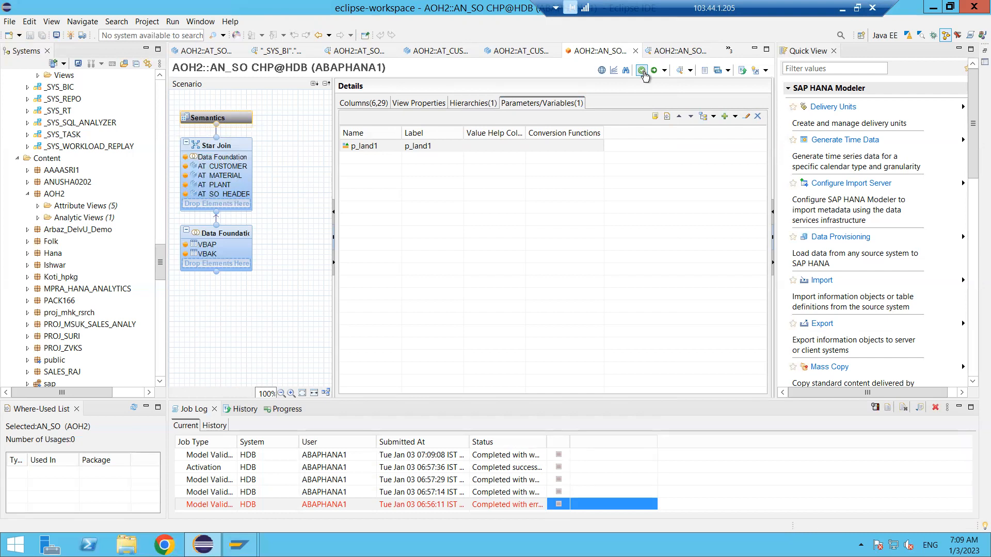
left_click(654, 71)
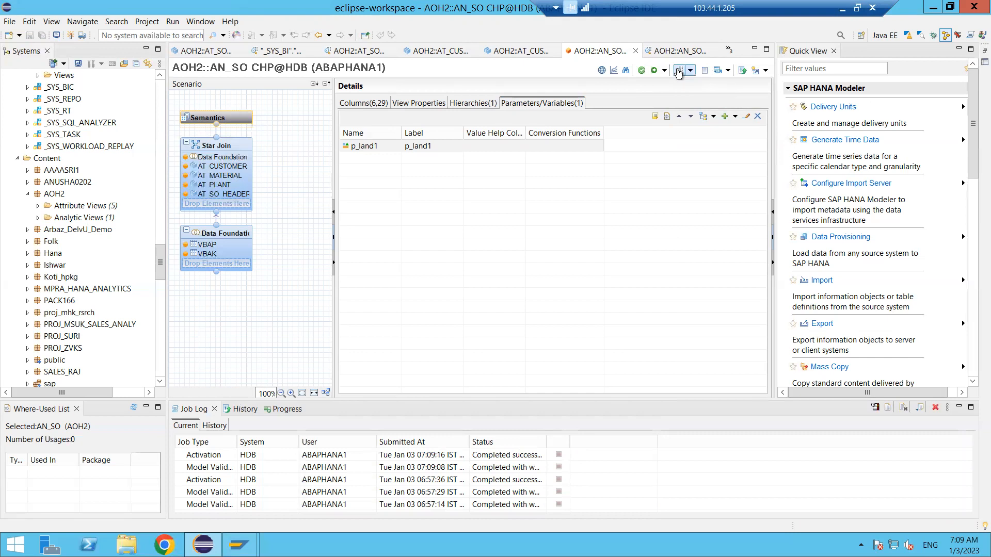
Open the data preview of AN_SO with the p_land1 variable set to IN
left_click(679, 72)
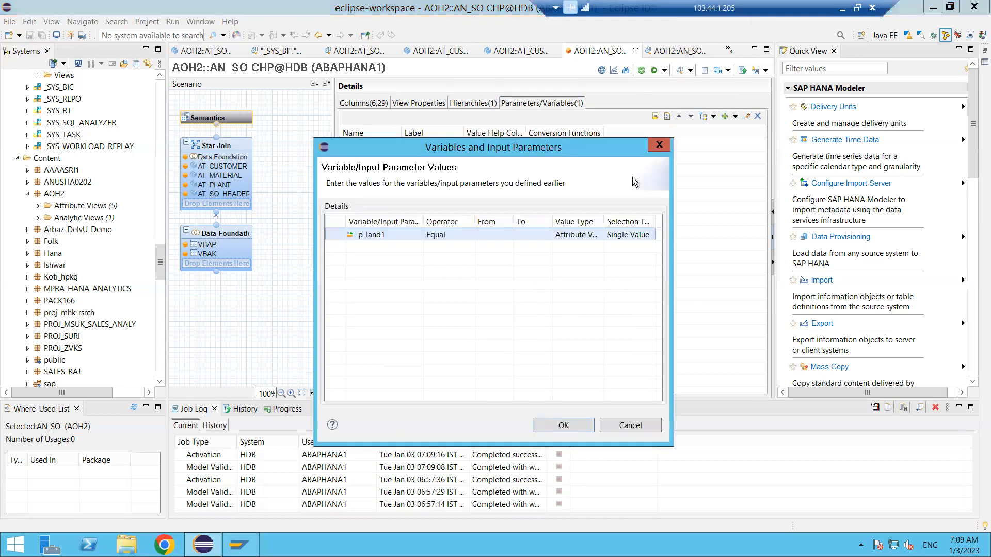
left_click(483, 233)
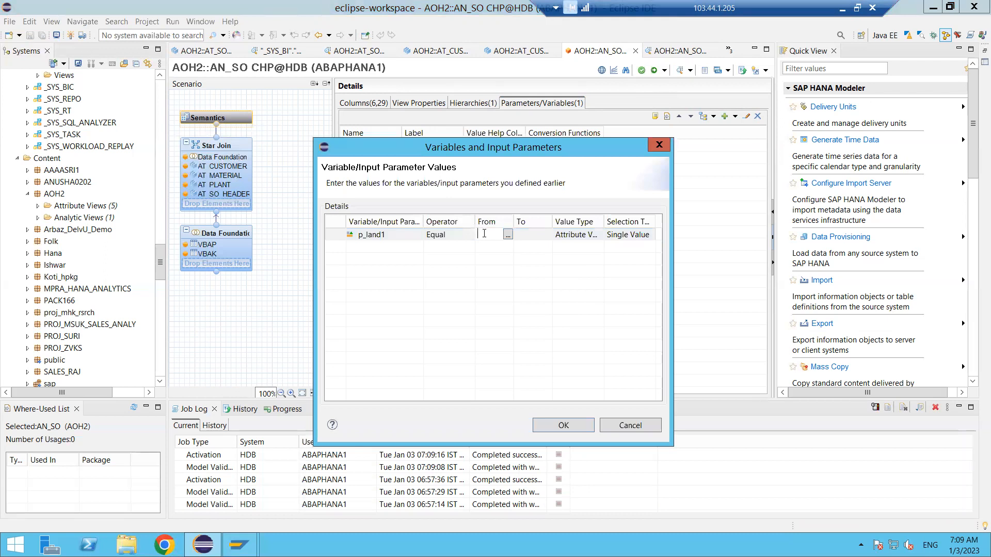
type("IN")
left_click(547, 420)
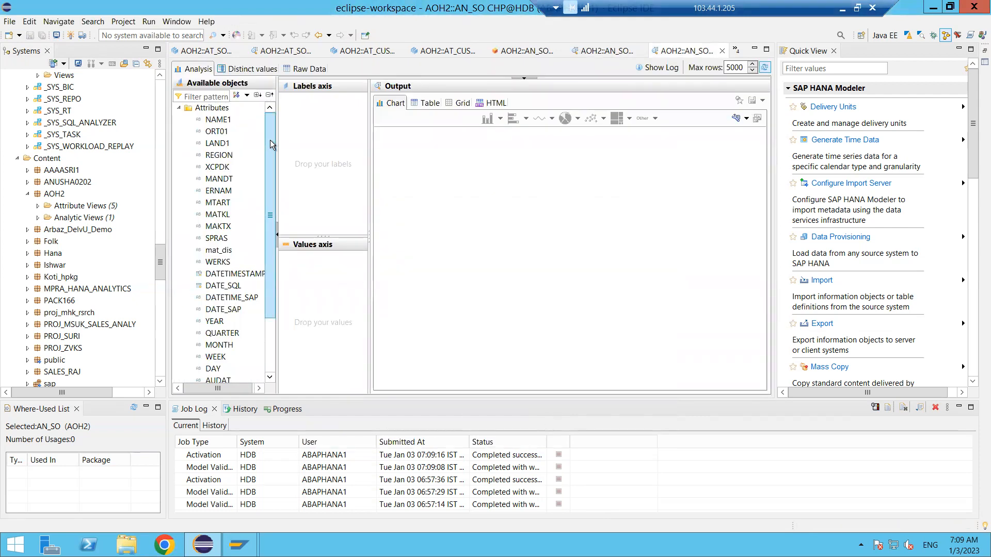
Check the preview's raw data rows and the distinct values of LAND1, and close the preview
left_click(310, 69)
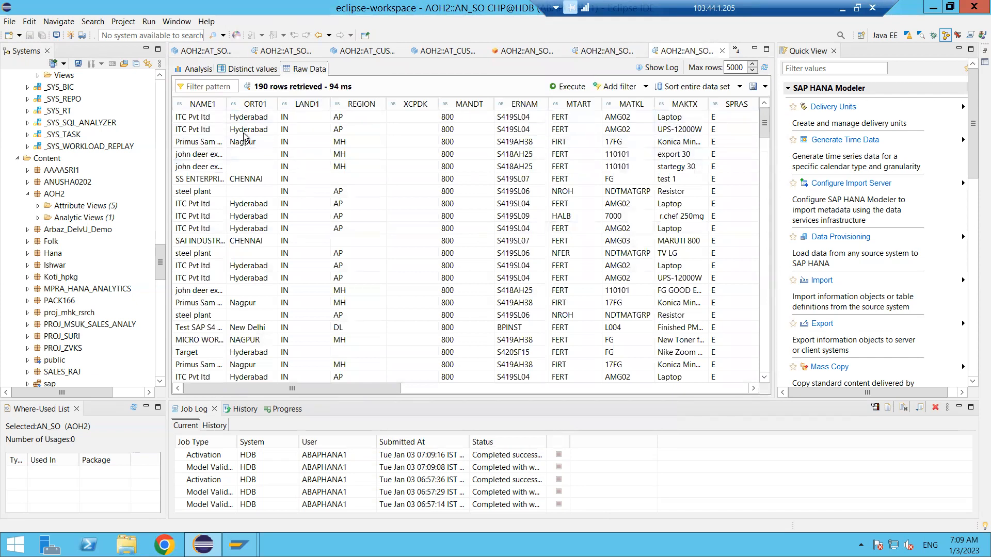
left_click(228, 73)
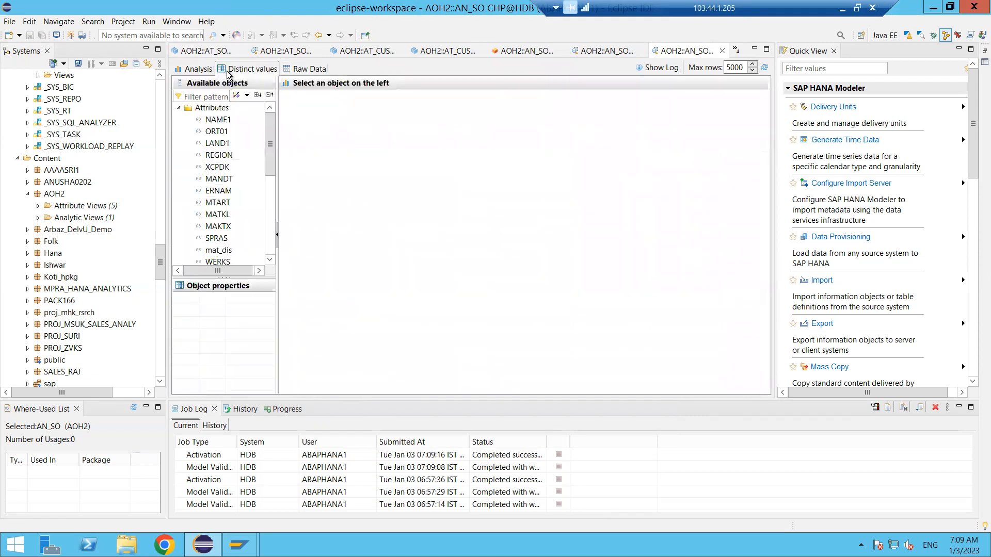
left_click(221, 145)
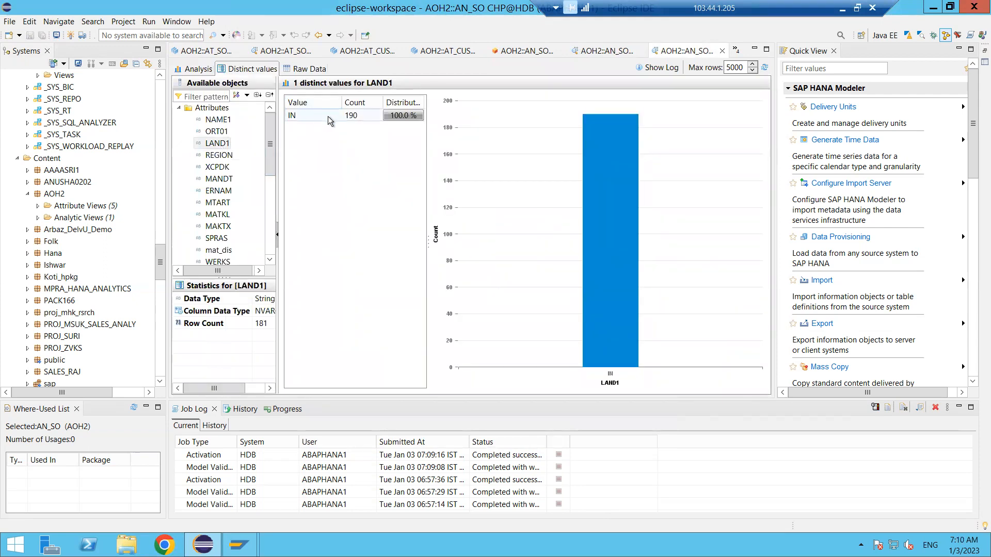
left_click(303, 71)
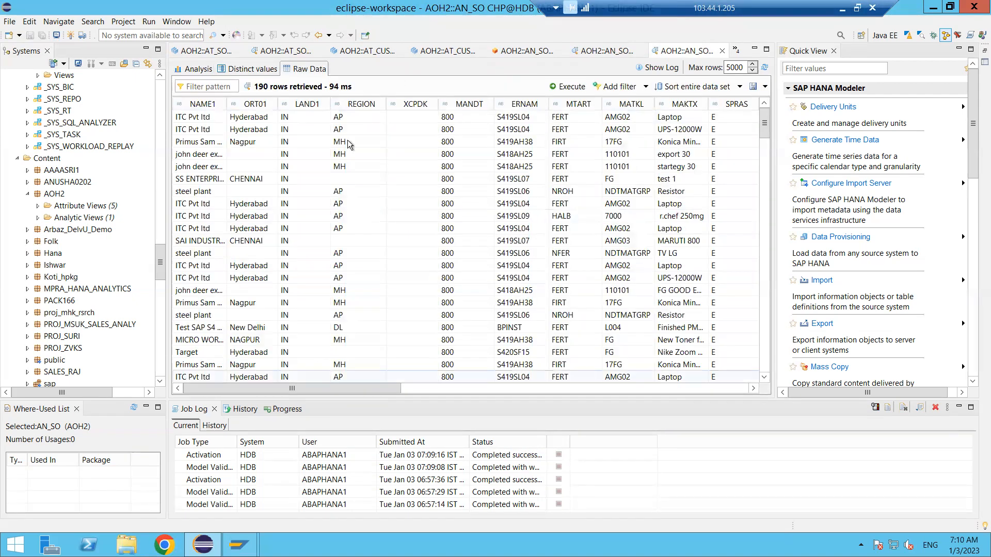
left_click(722, 51)
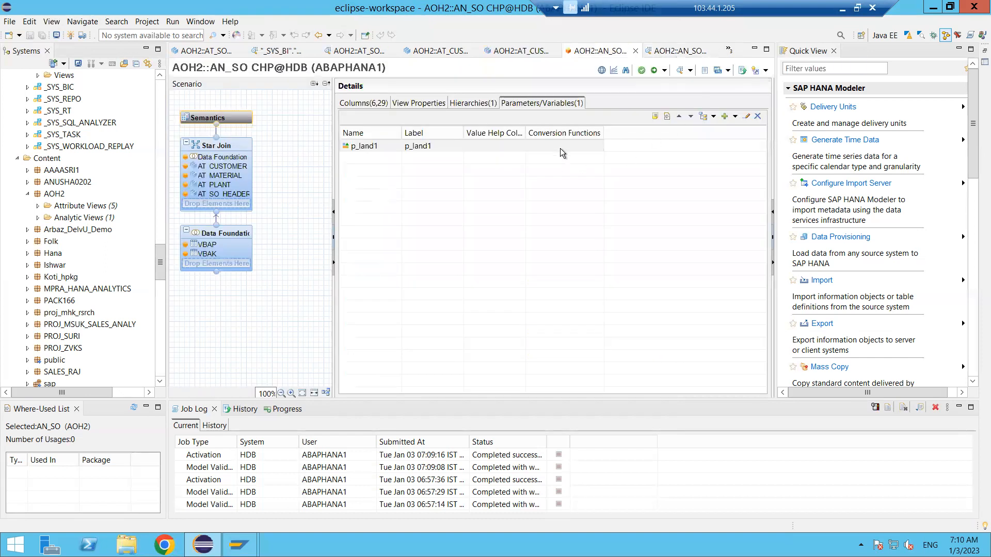
Review the definition of the p_land1 variable and close it without changes
left_click(406, 146)
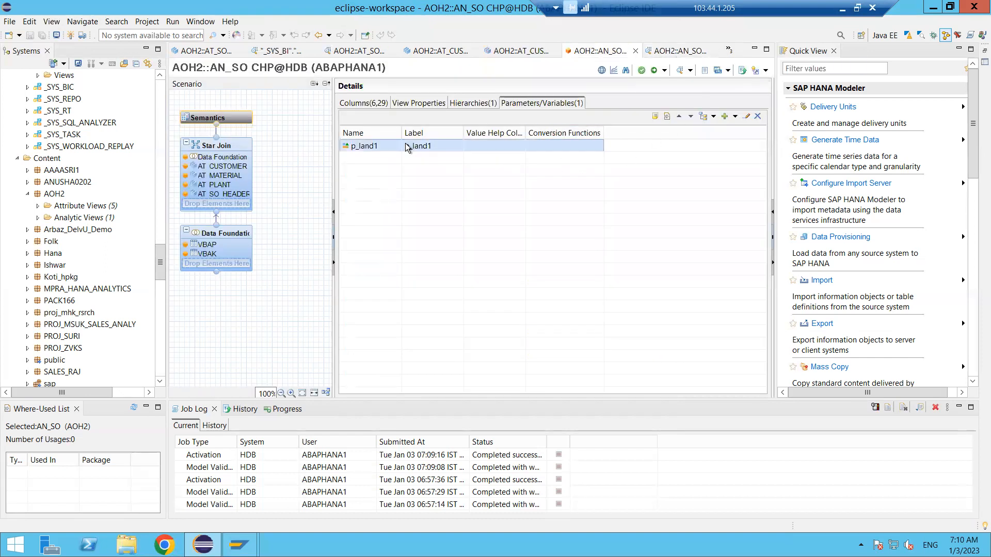
double_click(385, 144)
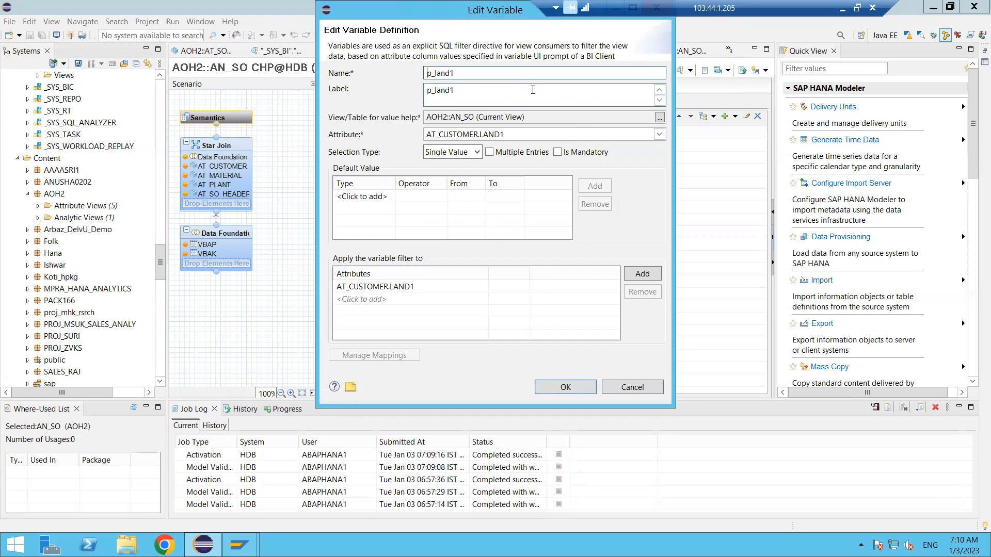
left_click(632, 387)
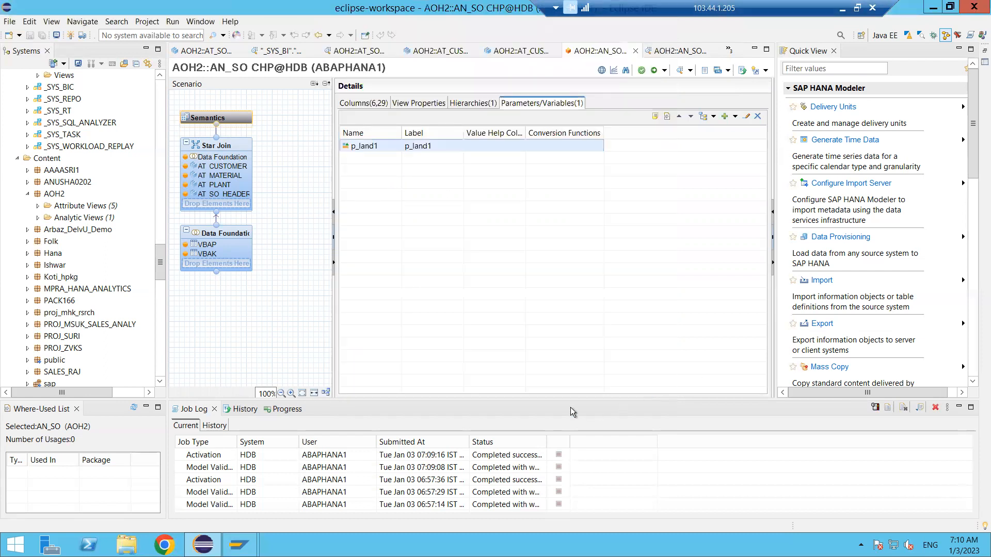
Start a new calculated column named netwr_dis in the Star Join node of AN_SO
left_click(190, 180)
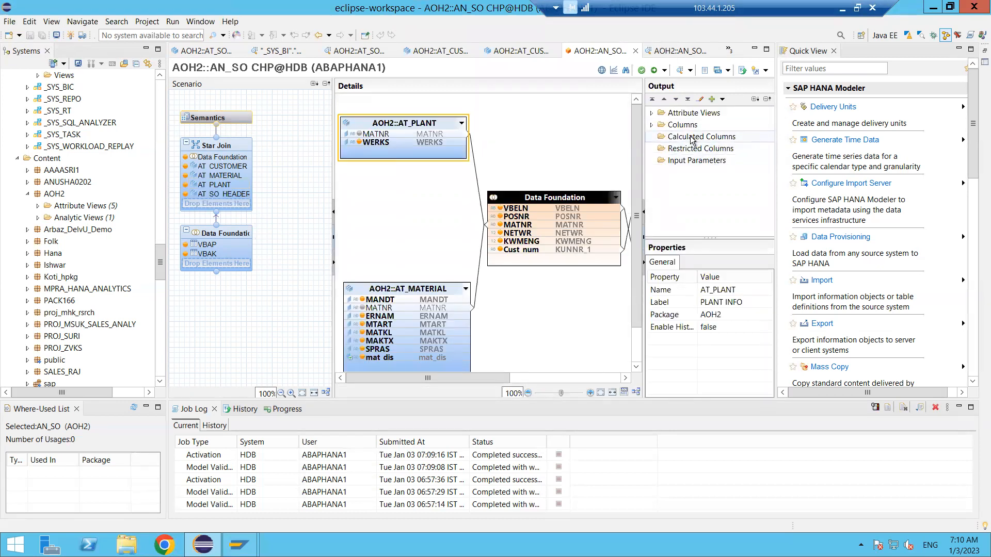
left_click(692, 138)
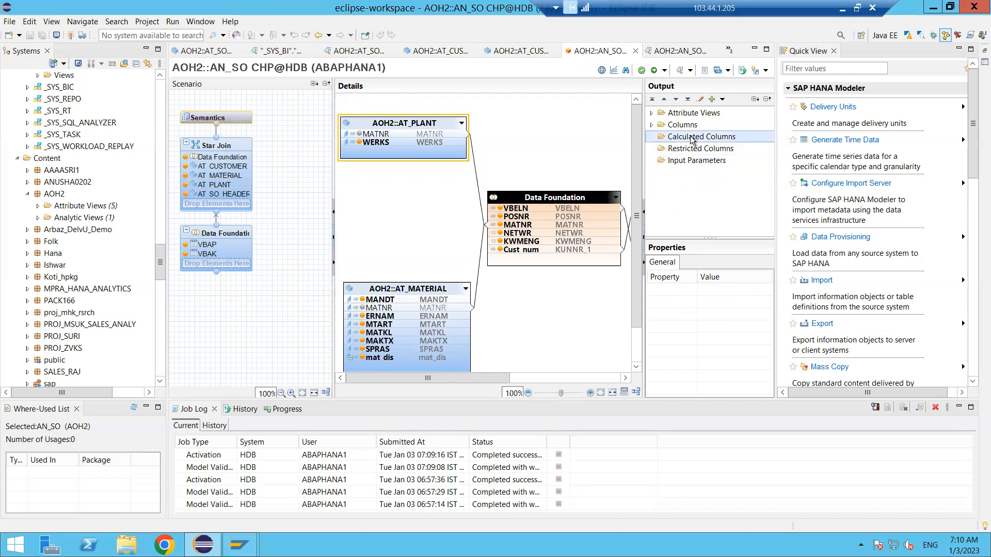
right_click(692, 140)
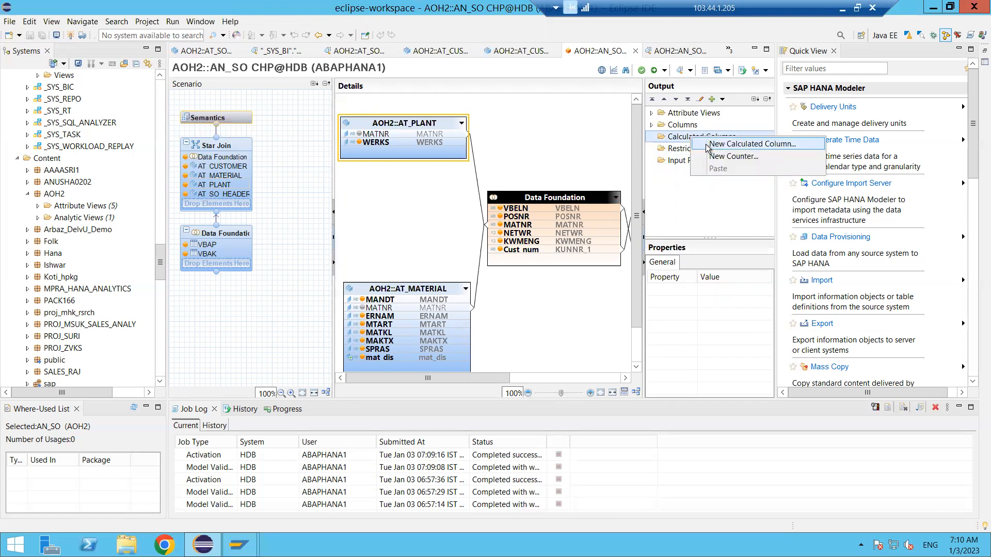
left_click(706, 145)
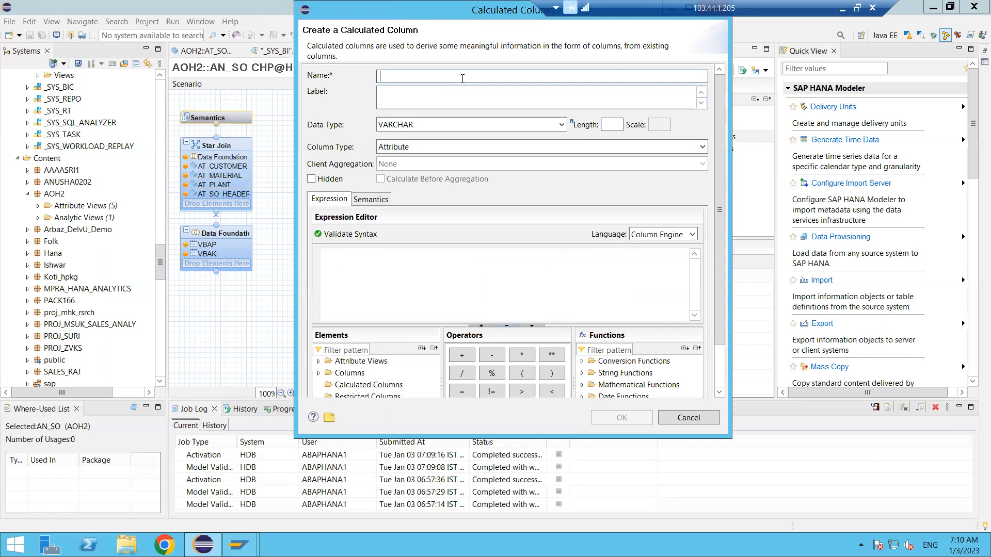
type("netwr_dis")
key("Tab")
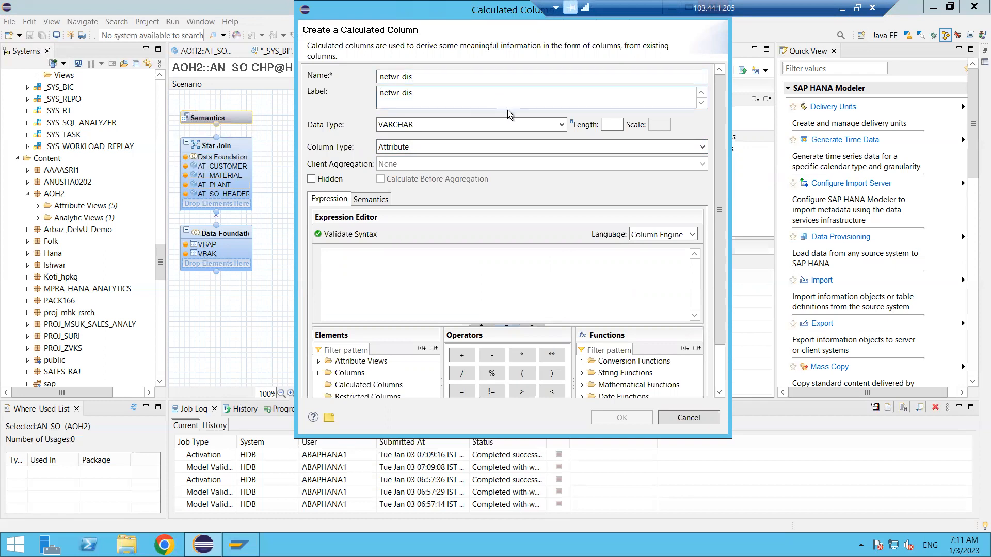
Set the calculated column's data type to INTEGER and its column type to Measure
left_click(515, 122)
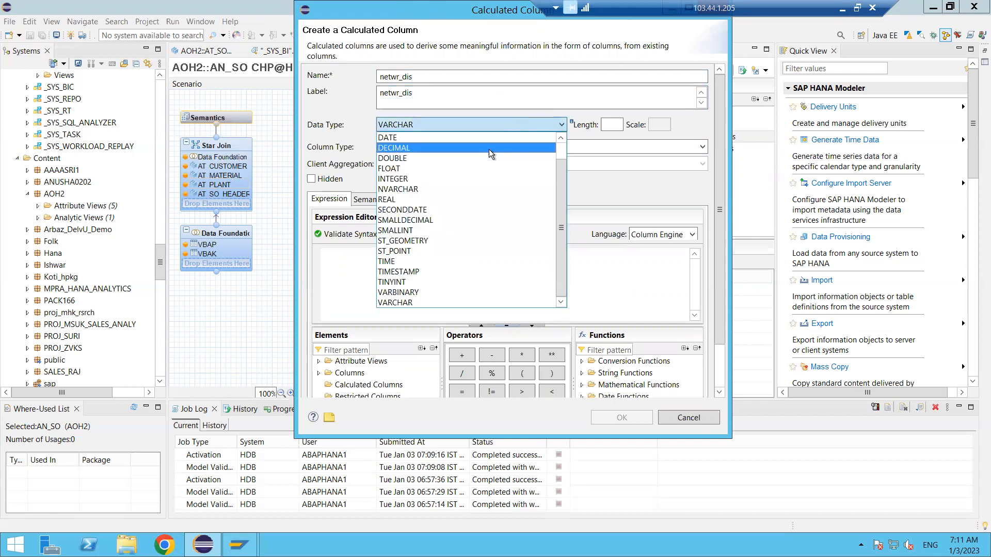
left_click(480, 179)
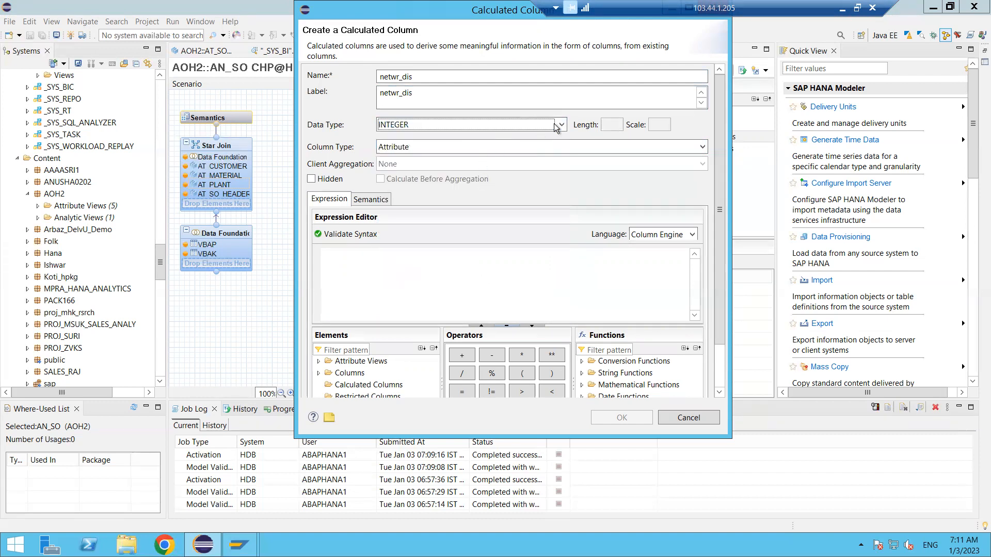
left_click(460, 148)
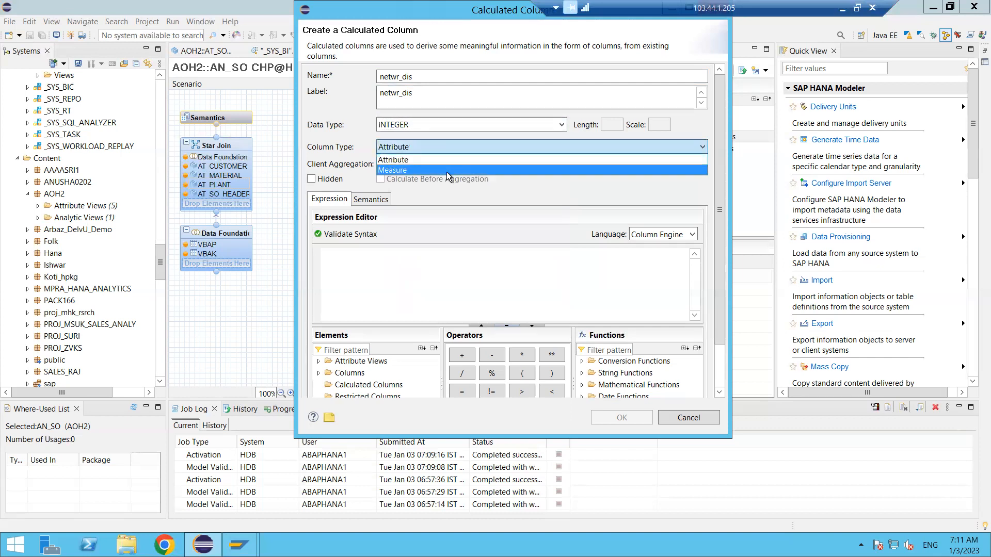
left_click(447, 171)
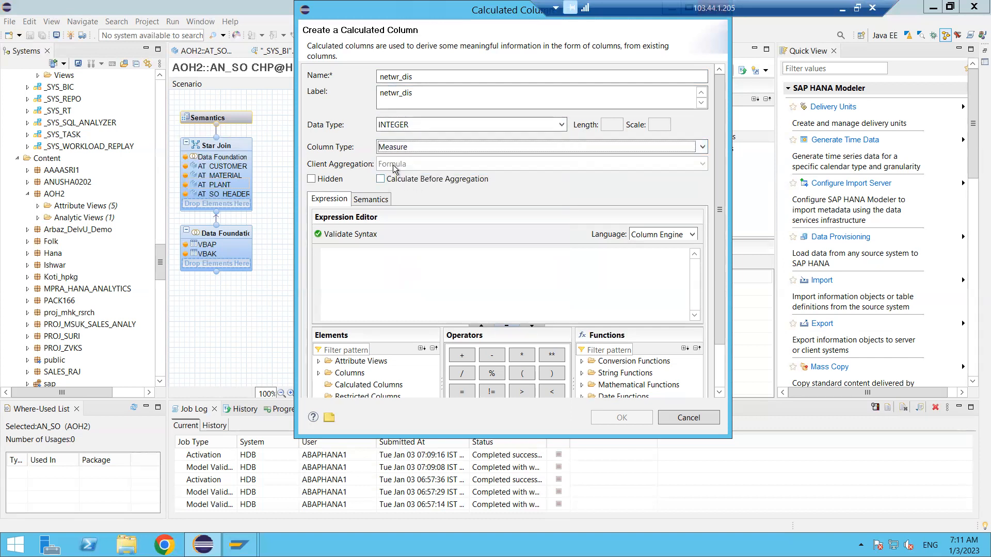
Insert the NETWR column from the Data Foundation into the expression of netwr_dis
left_click(365, 258)
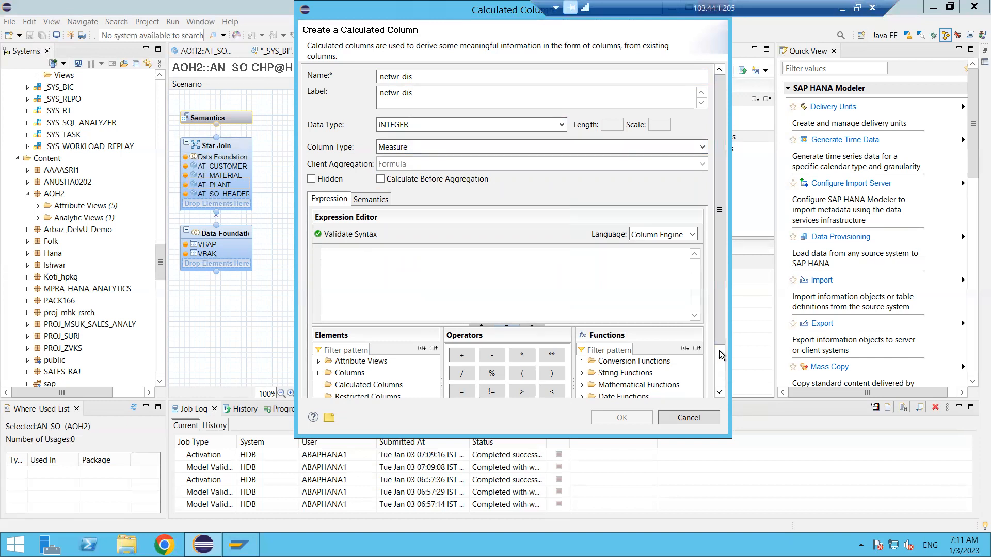
left_click(719, 391)
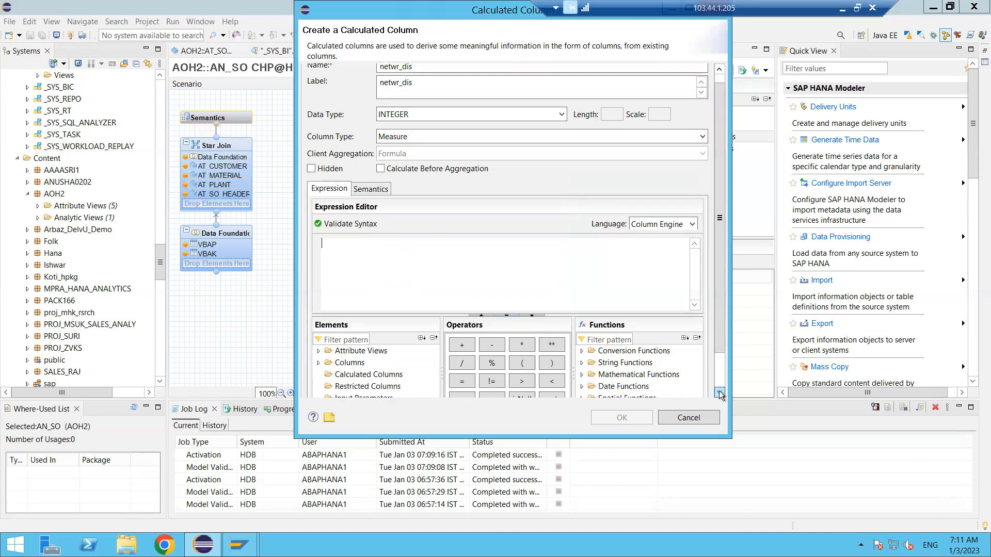
left_click(720, 392)
left_click(719, 391)
left_click(720, 392)
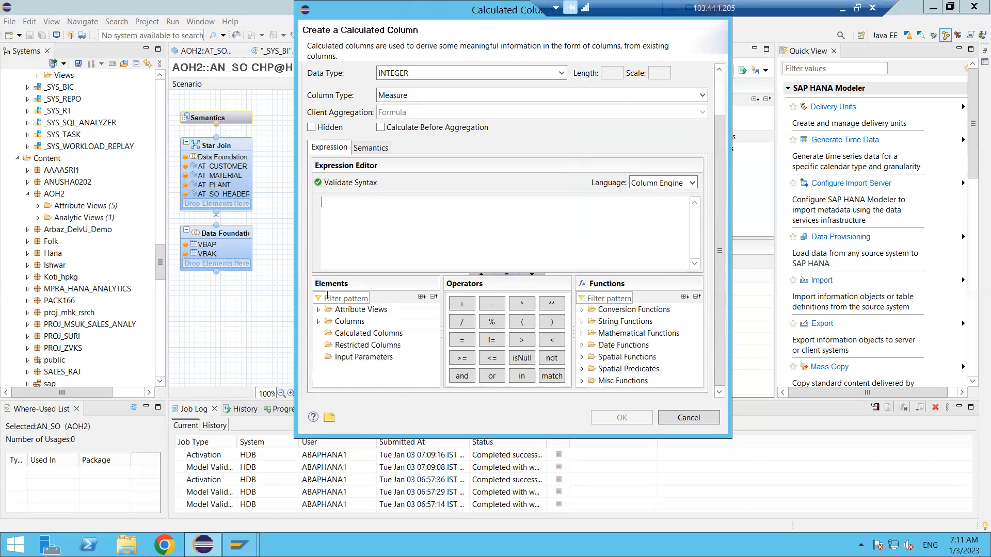
left_click(318, 322)
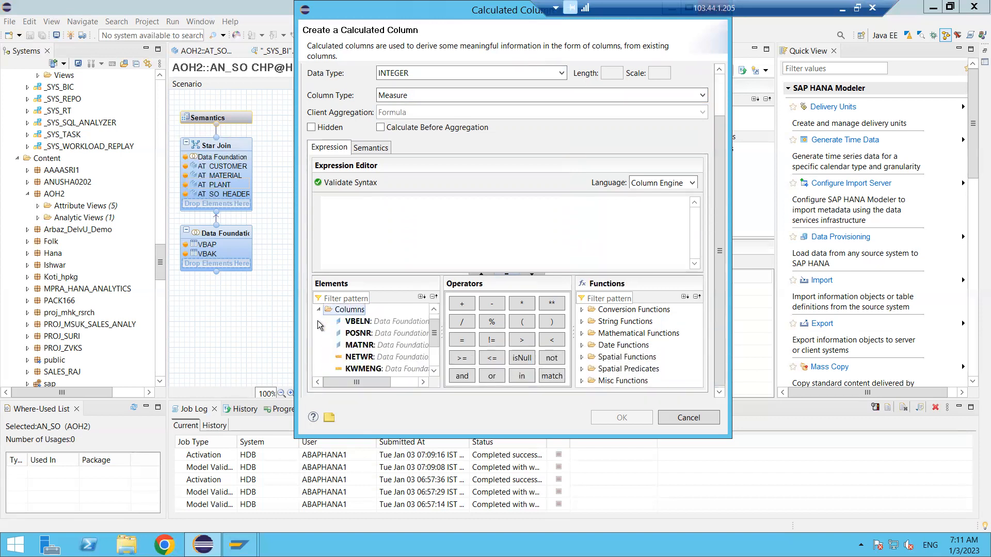
left_click(368, 360)
left_click_drag(368, 361, 366, 221)
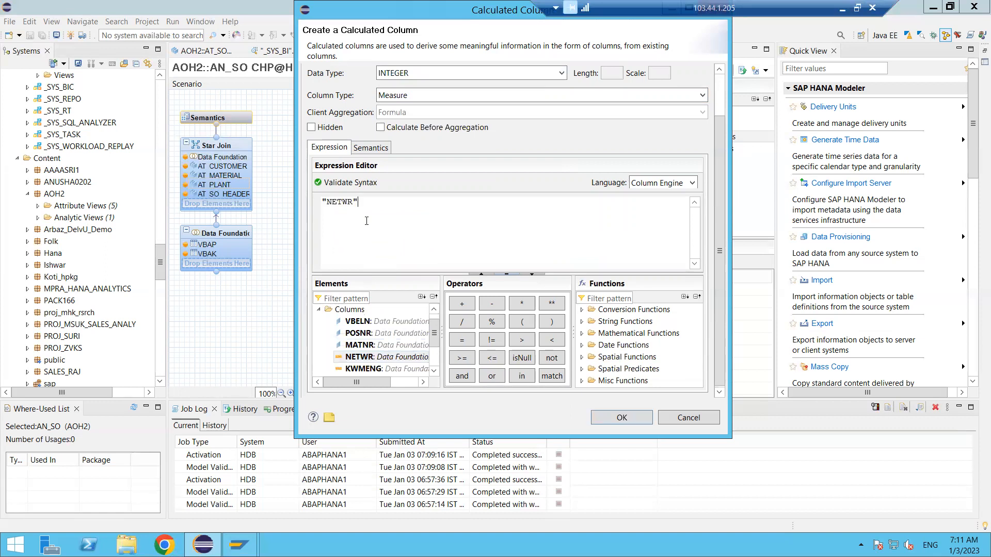
Extend the expression to "NETWR"*10% and validate its syntax
left_click(521, 304)
left_click(451, 216)
type("10")
left_click(497, 325)
left_click(345, 184)
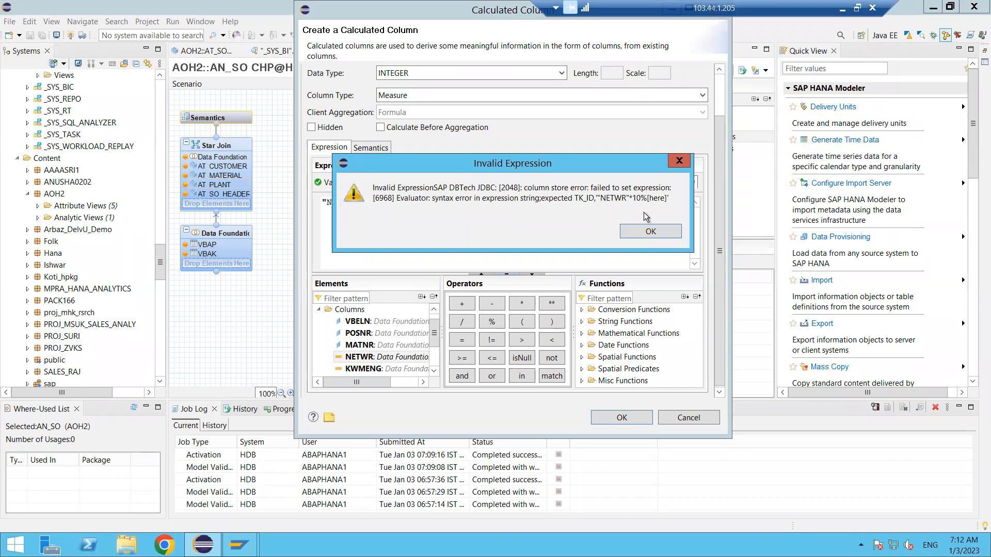
left_click(651, 231)
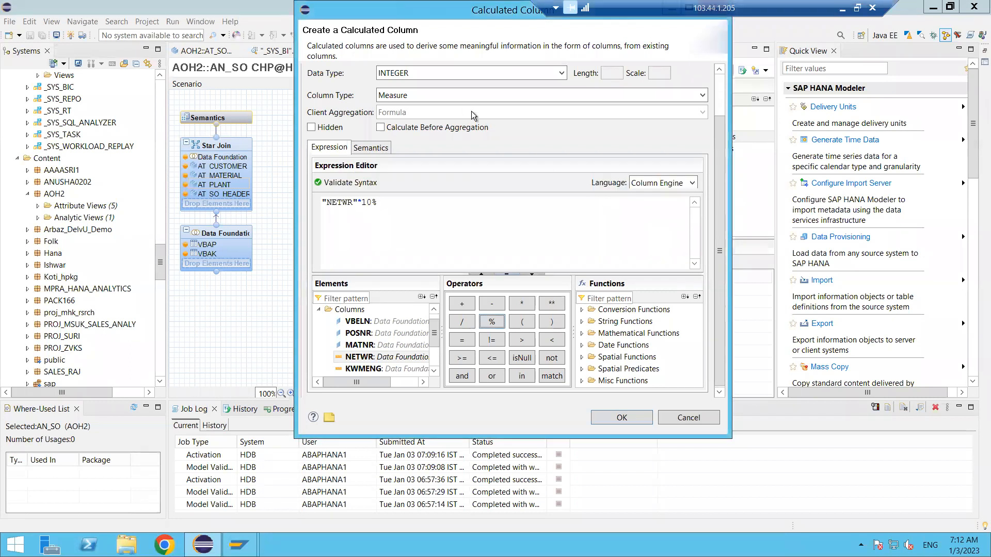
Change the calculated column's data type to DECIMAL with length 15 and scale 2
left_click(449, 75)
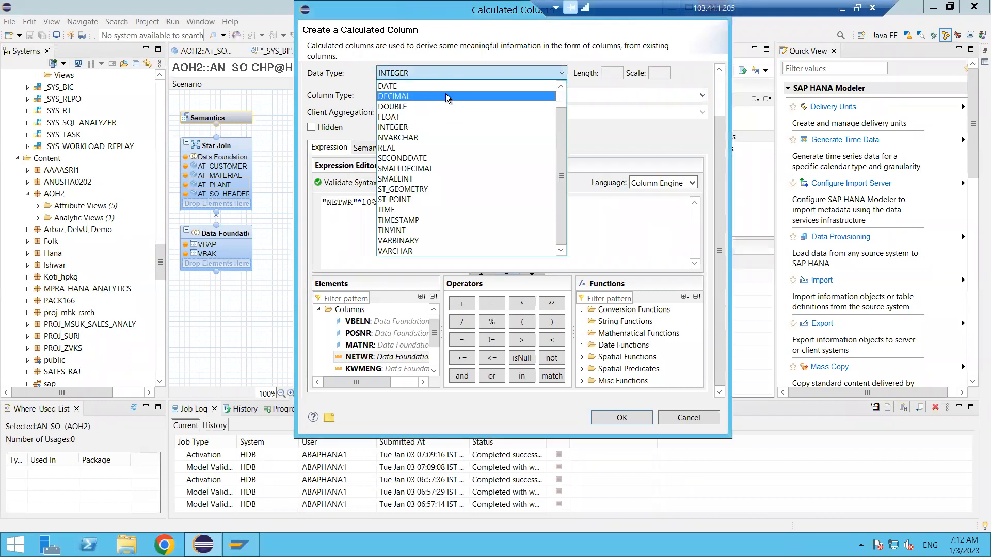
left_click(445, 96)
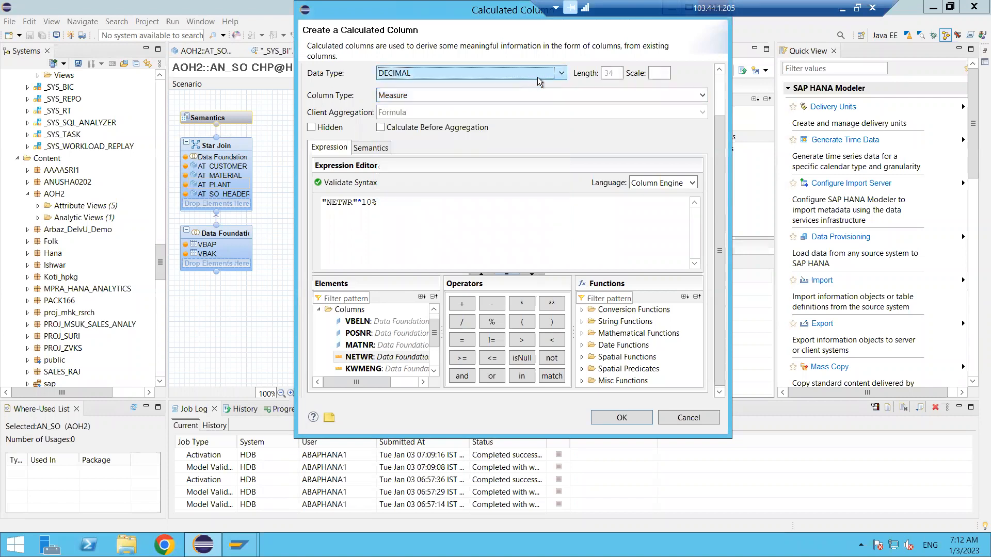
left_click(610, 73)
type("15")
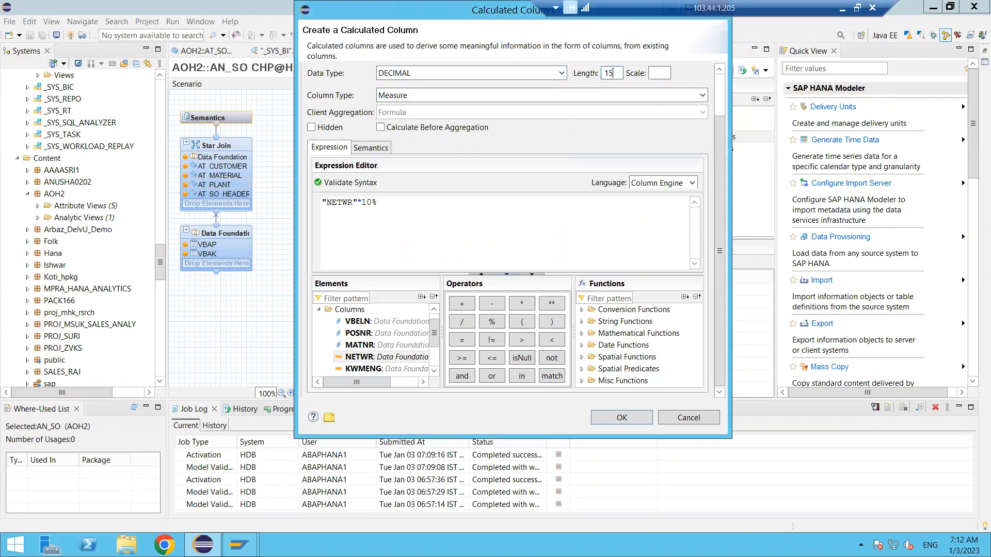
key("Tab")
type("2")
Switch to SAP GUI, display table VBAP in the ABAP Dictionary, and find the NETWR field to check its type and length
left_click(239, 545)
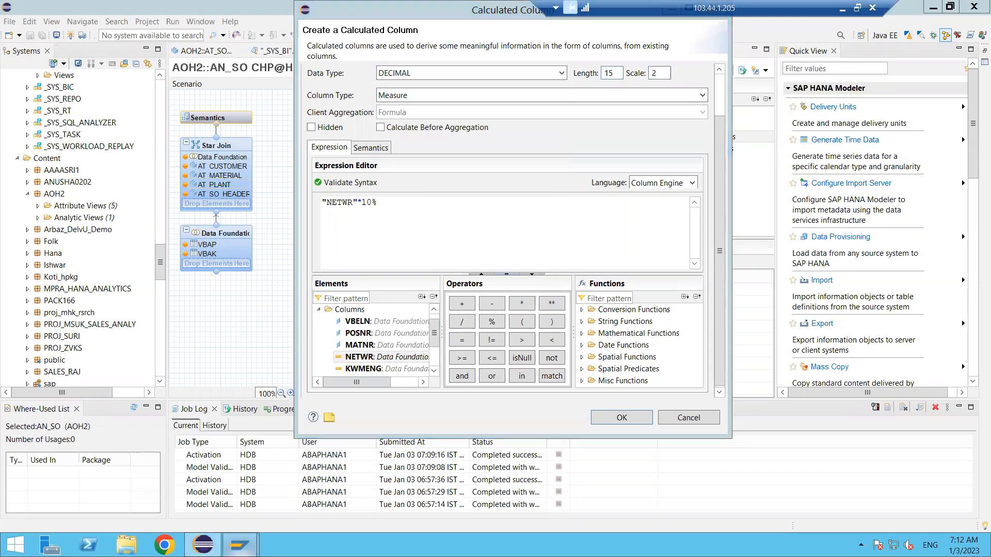
left_click(283, 476)
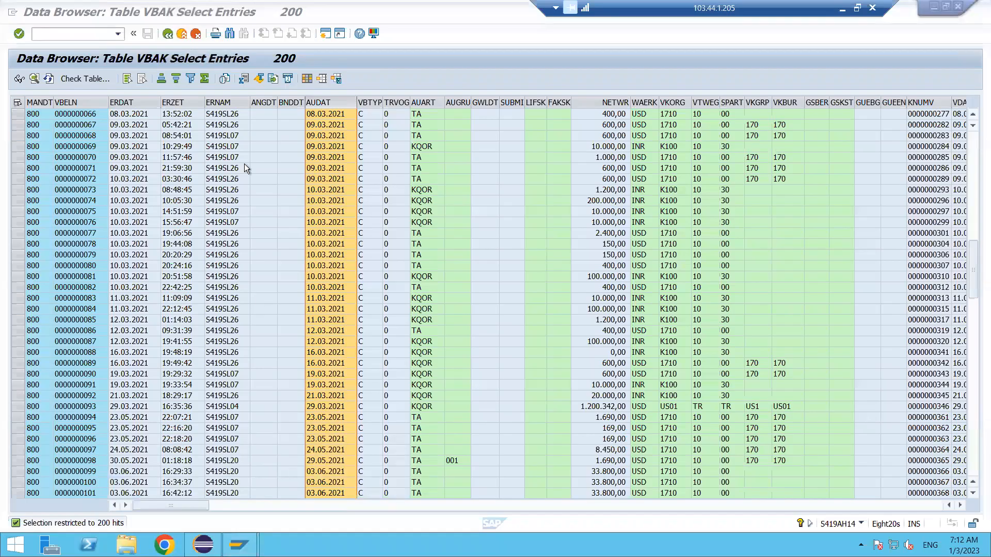
left_click(167, 33)
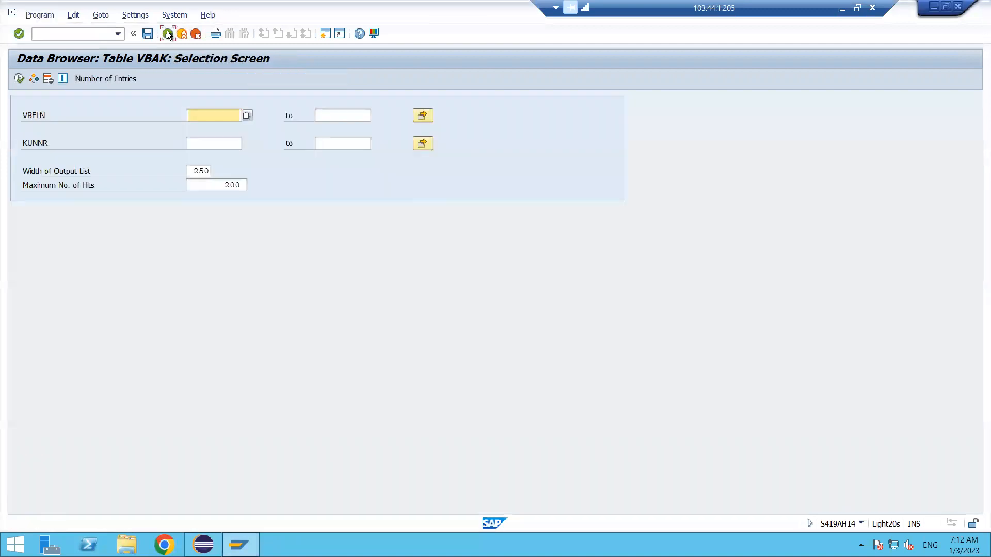
left_click(167, 33)
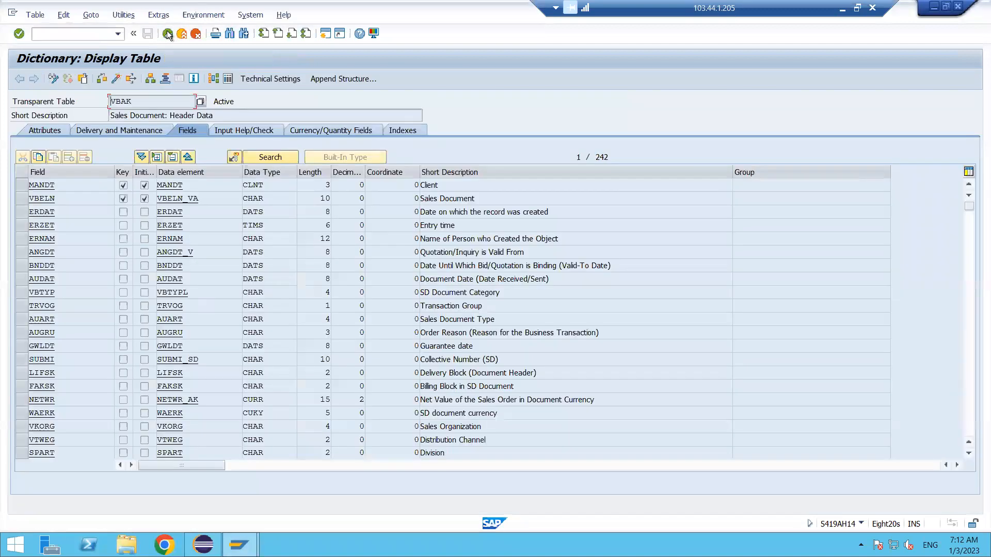
left_click(168, 34)
type("vbap")
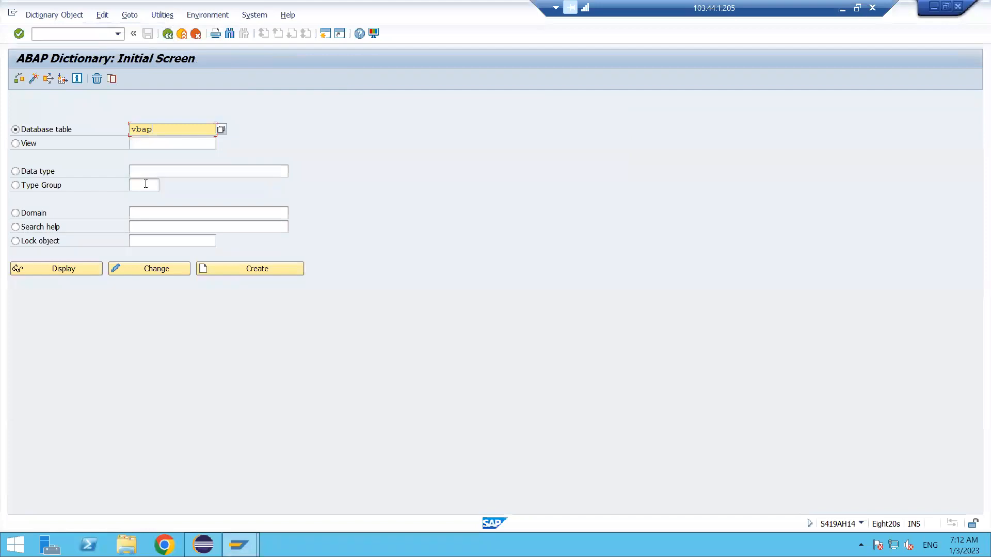
left_click(86, 269)
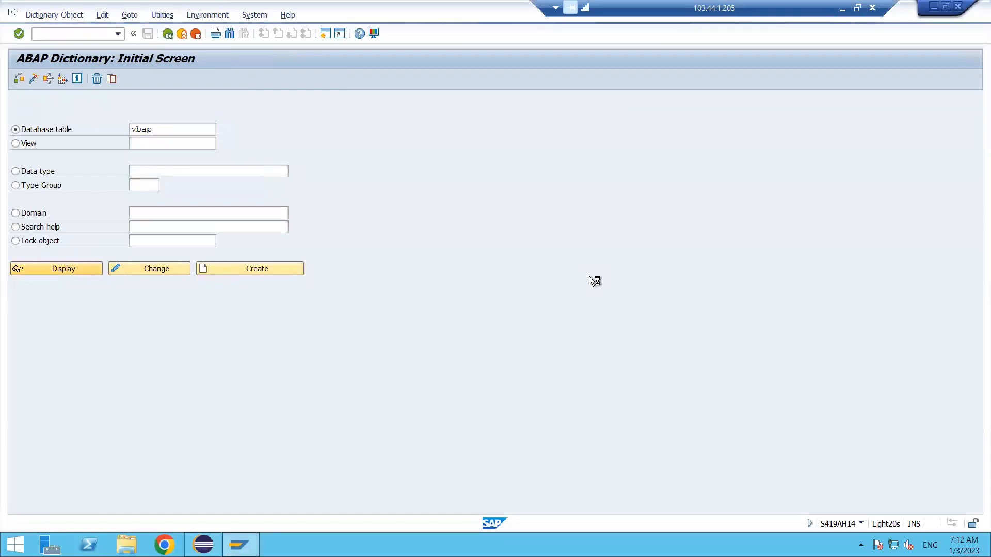
key("ctrl+f")
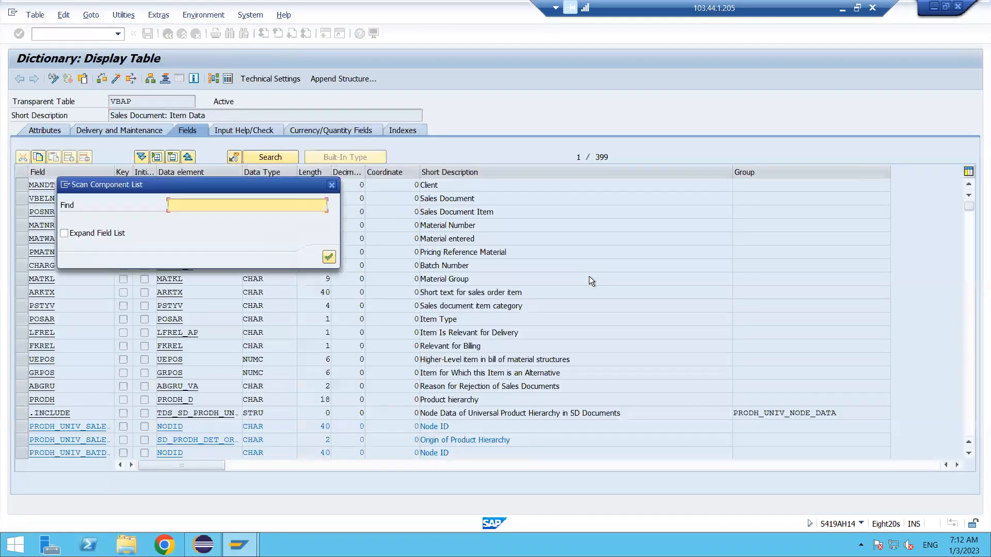
type("netwr")
key("Return")
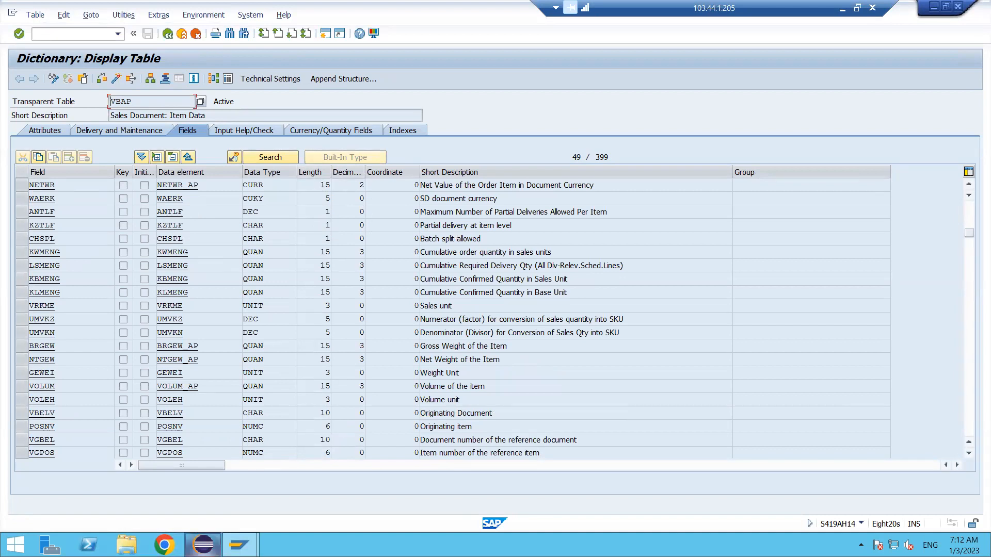
Return to Eclipse and validate the "NETWR"*10% expression again
left_click(203, 544)
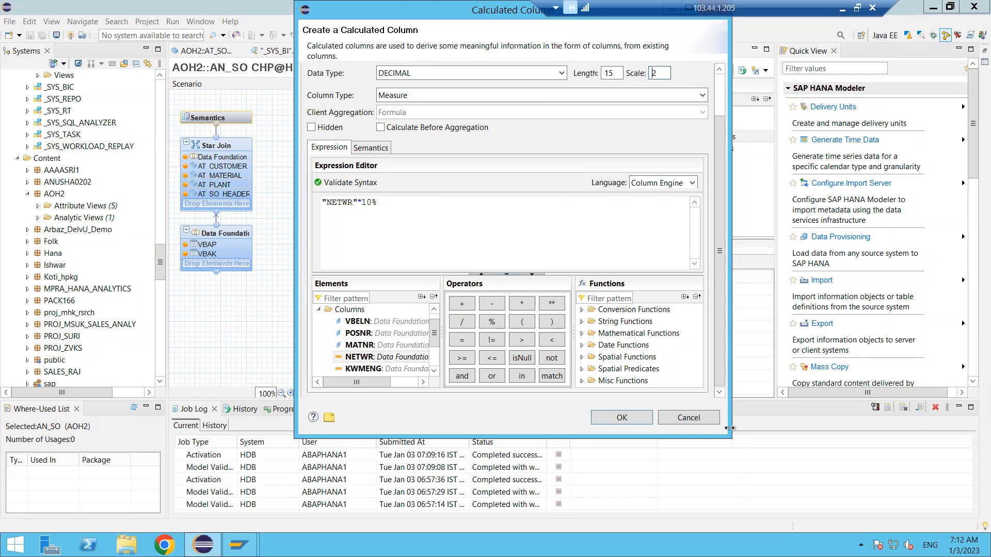
left_click(354, 184)
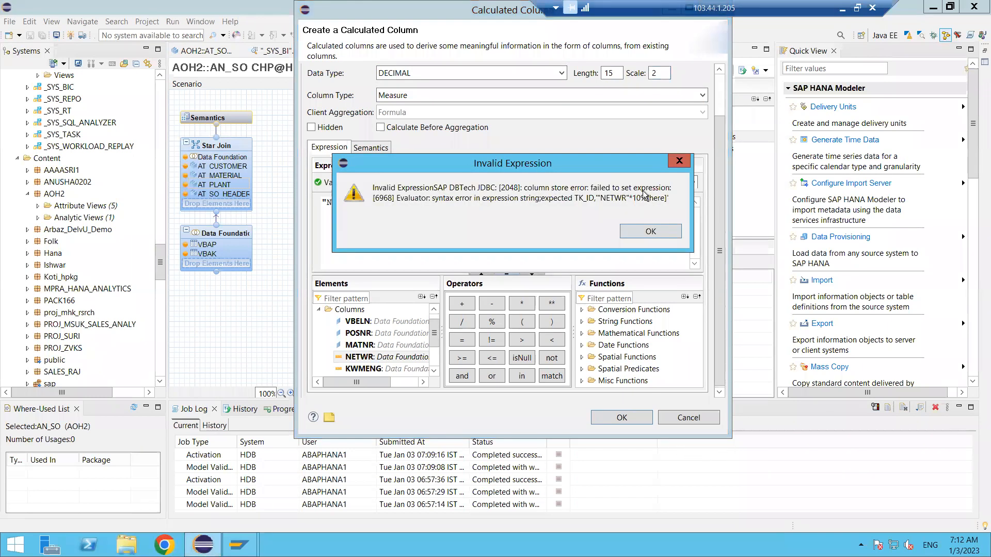
left_click(656, 232)
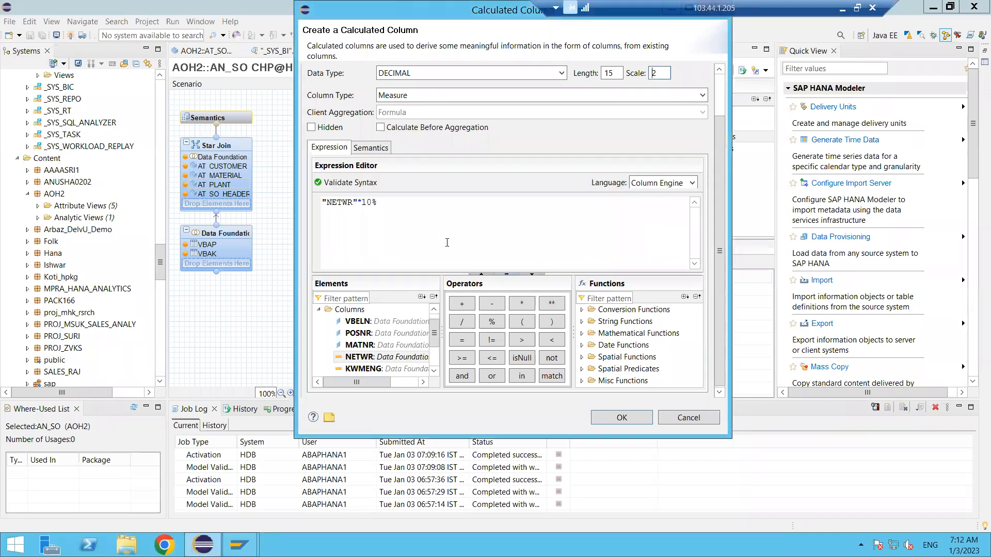
Replace 10% with .10 in the expression so it reads "NETWR"*.10, and validate its syntax
key("BackSpace")
key("BackSpace")
key("BackSpace")
type(".10")
left_click(335, 192)
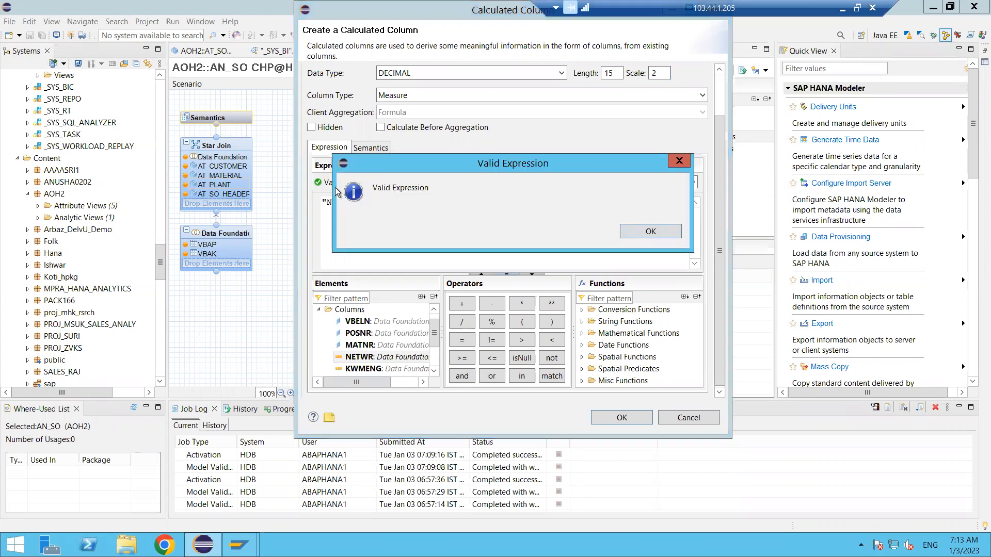
left_click(646, 230)
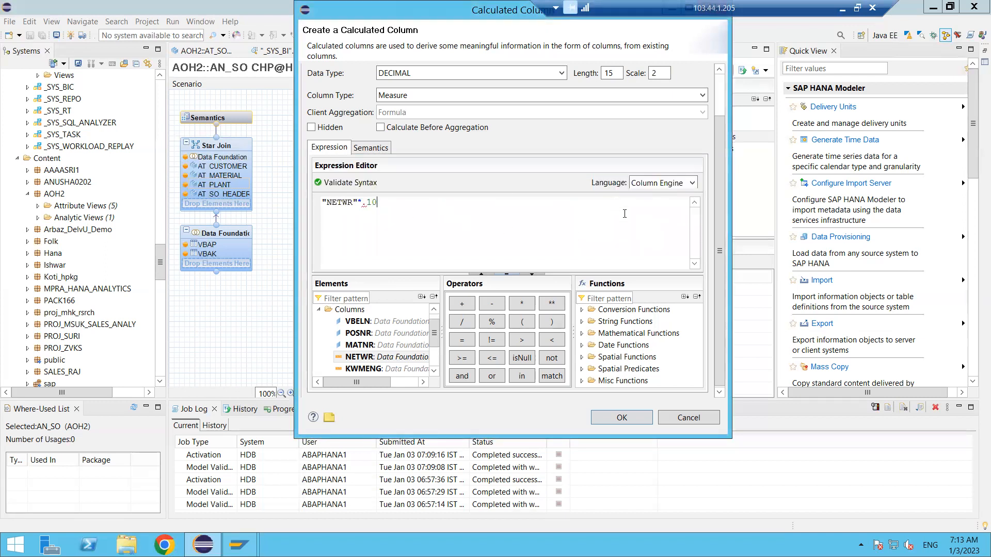
Recheck the expression's syntax and create the netwr_dis calculated column
left_click(339, 184)
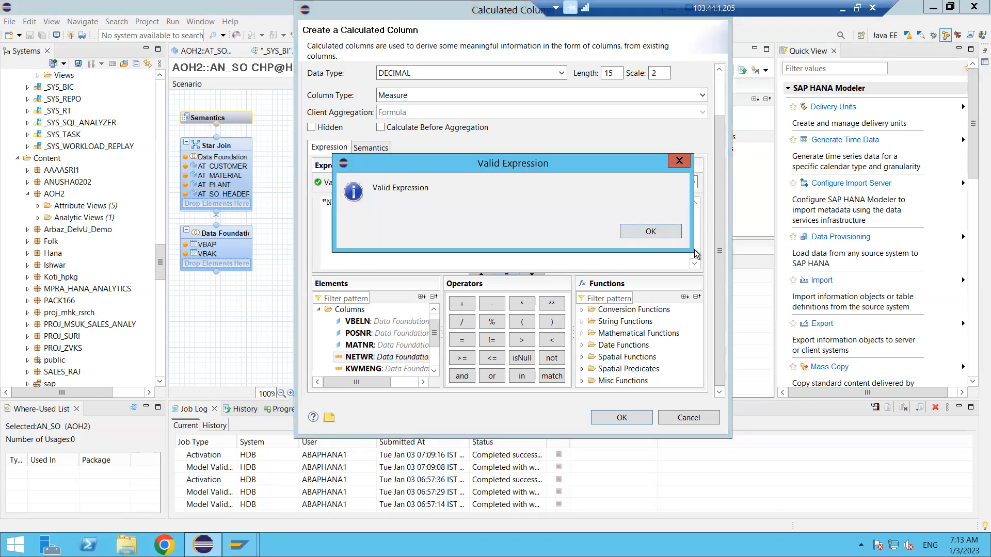
left_click(655, 231)
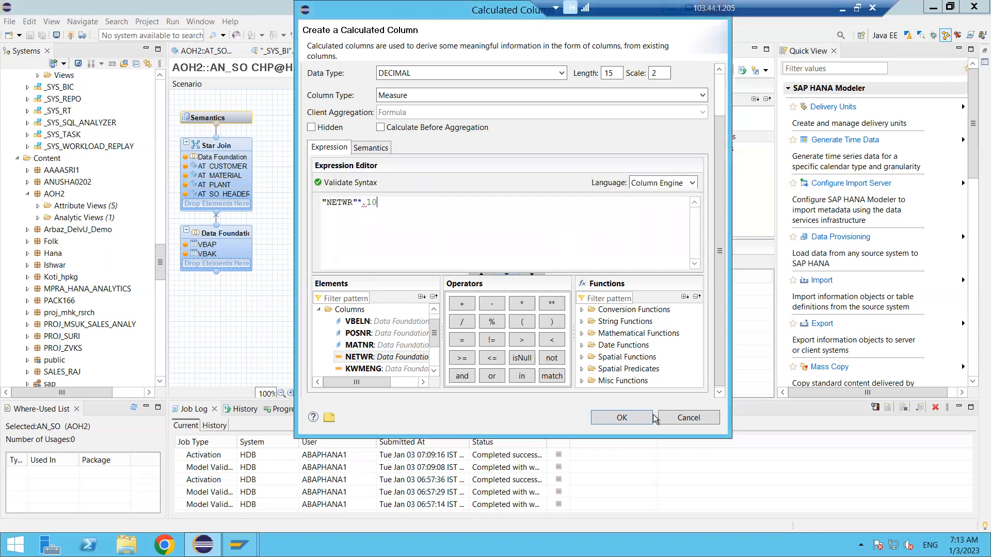
left_click(622, 418)
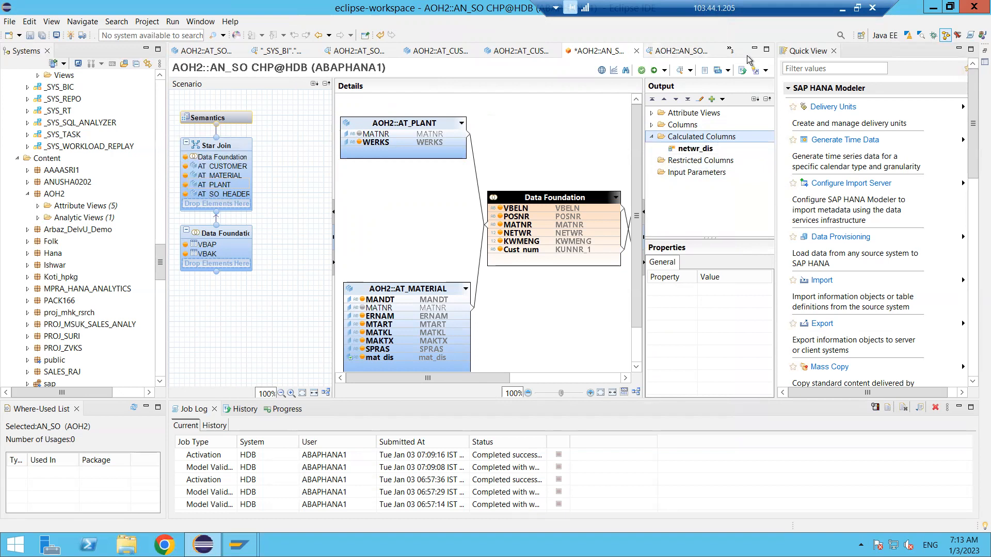
Validate and activate the AN_SO view, and preview its raw data with the p_land1 variable set to IN
left_click(642, 70)
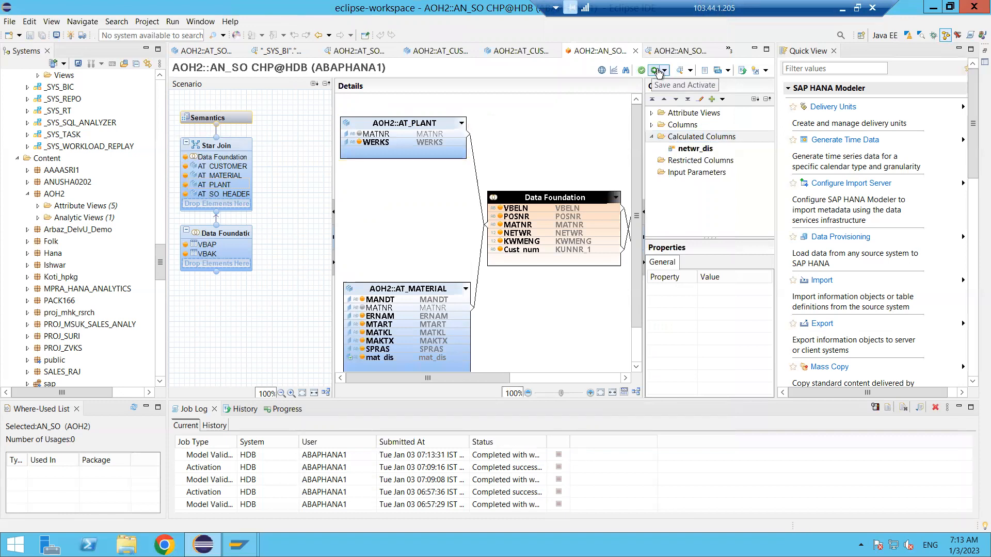
left_click(655, 71)
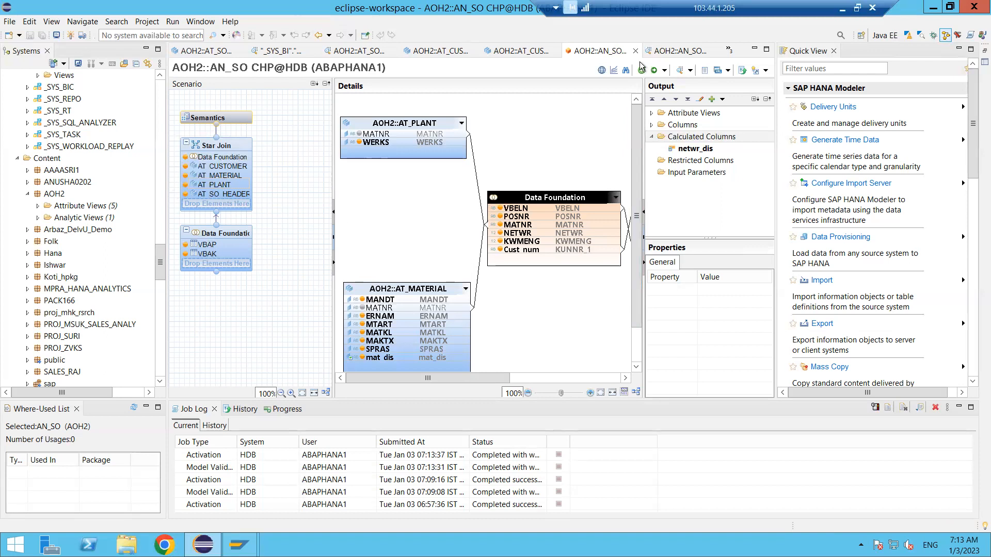
left_click(680, 71)
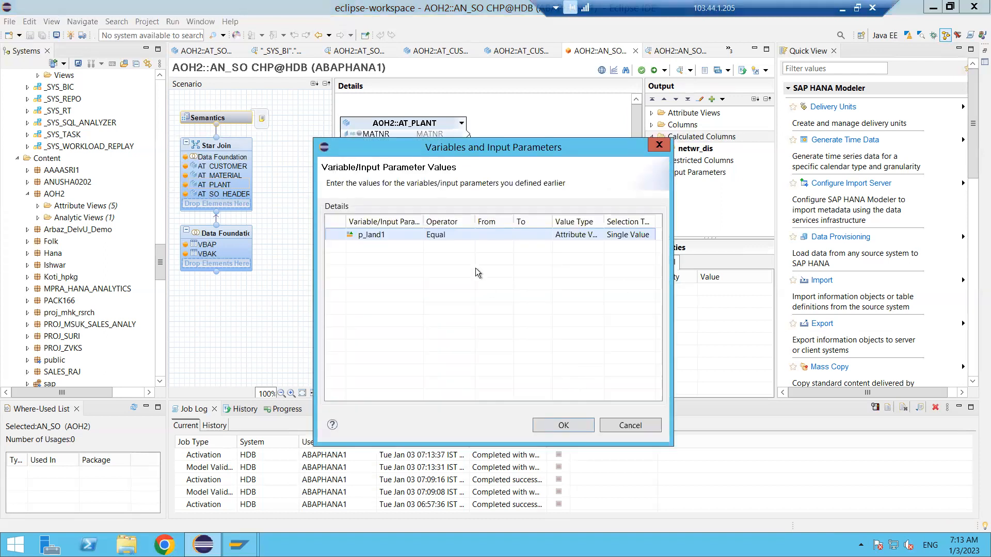
left_click(481, 234)
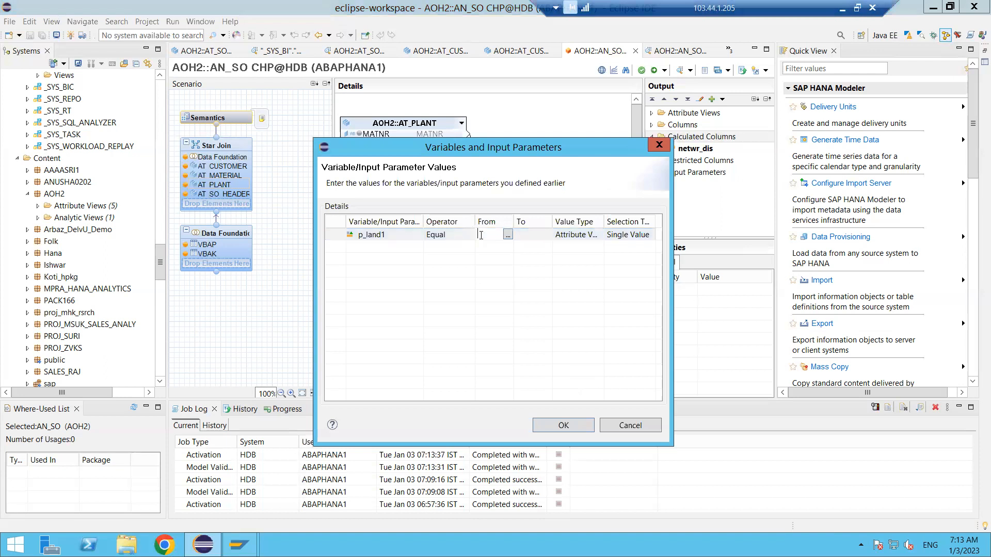
type("IN")
left_click(569, 425)
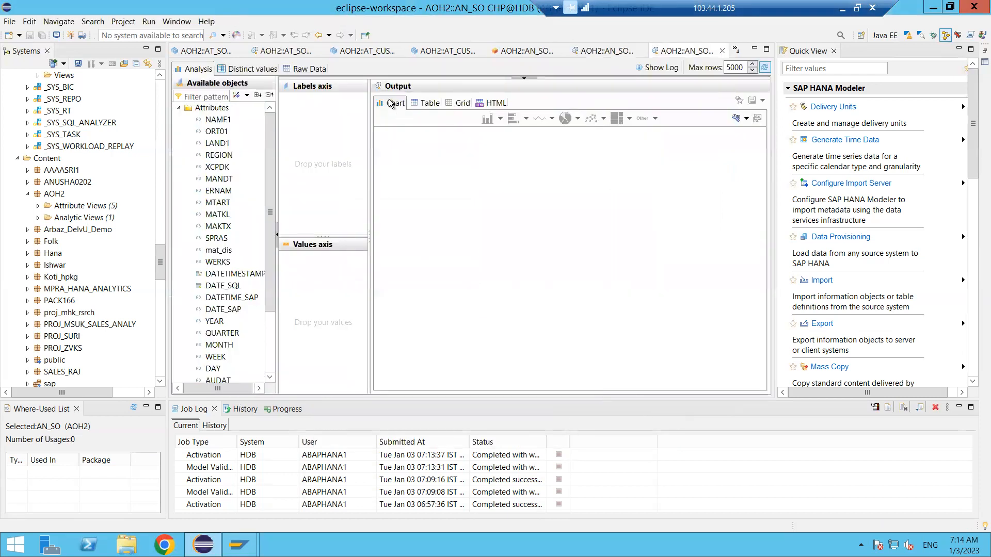
left_click(315, 70)
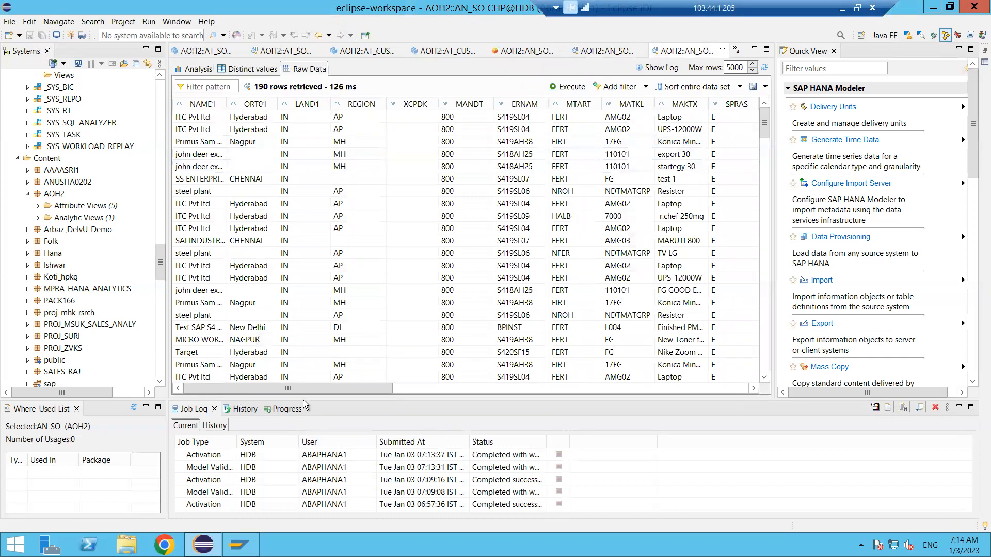
Sort the raw data by NETWR in ascending order, place NETWR beside netwr_dis to compare them, and close the preview
left_click_drag(299, 392, 701, 396)
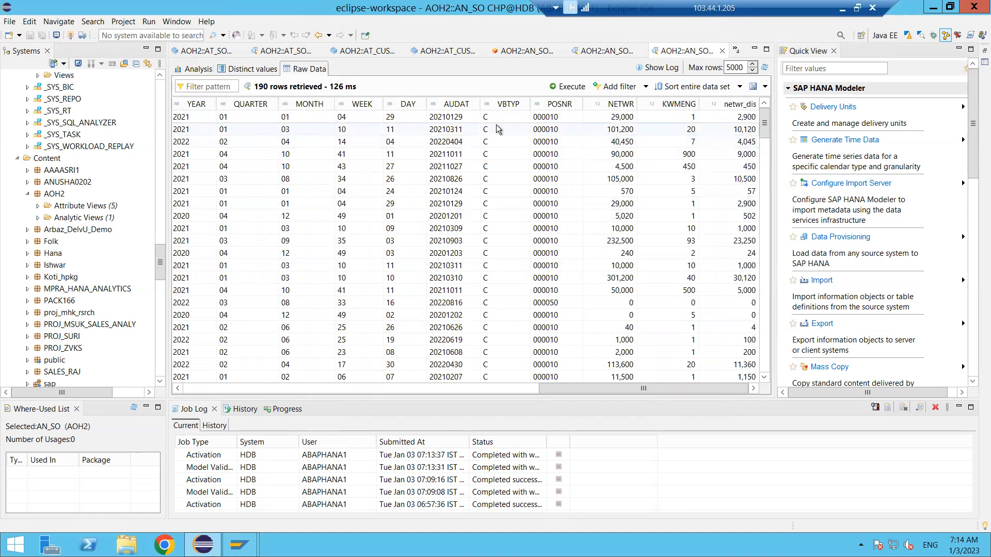
left_click(612, 106)
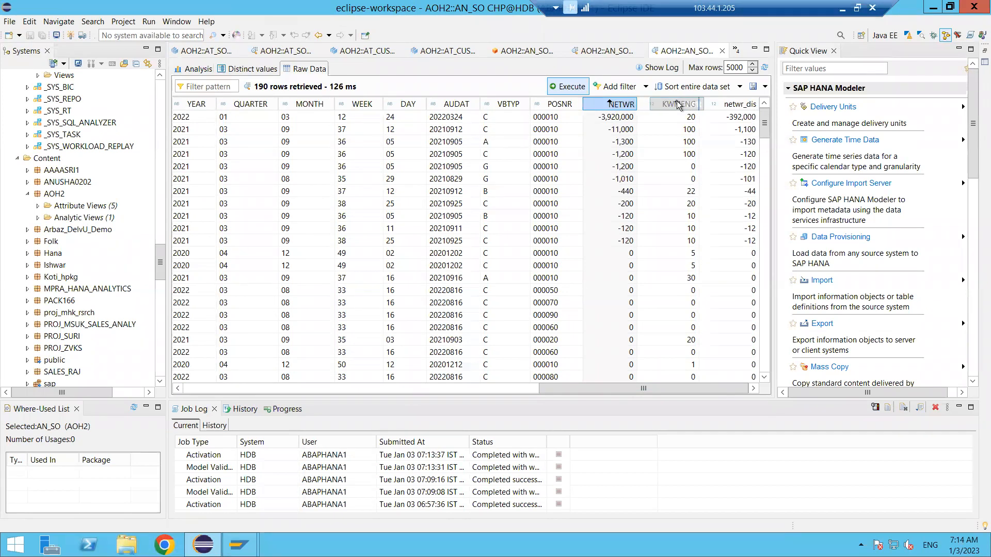
left_click_drag(678, 104, 679, 105)
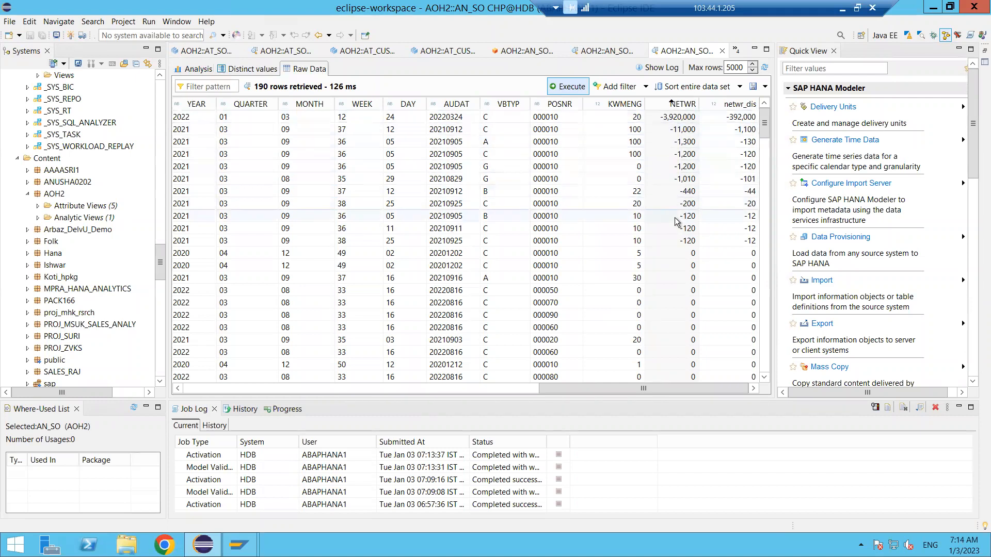
left_click(678, 238)
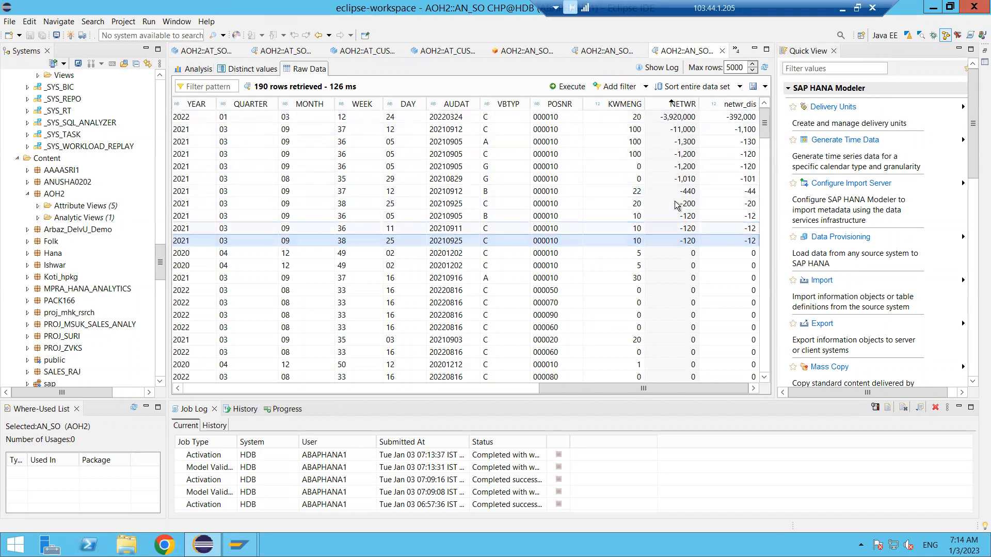
scroll(688, 238, "down", 7)
scroll(688, 238, "down", 3)
scroll(688, 237, "up", 10)
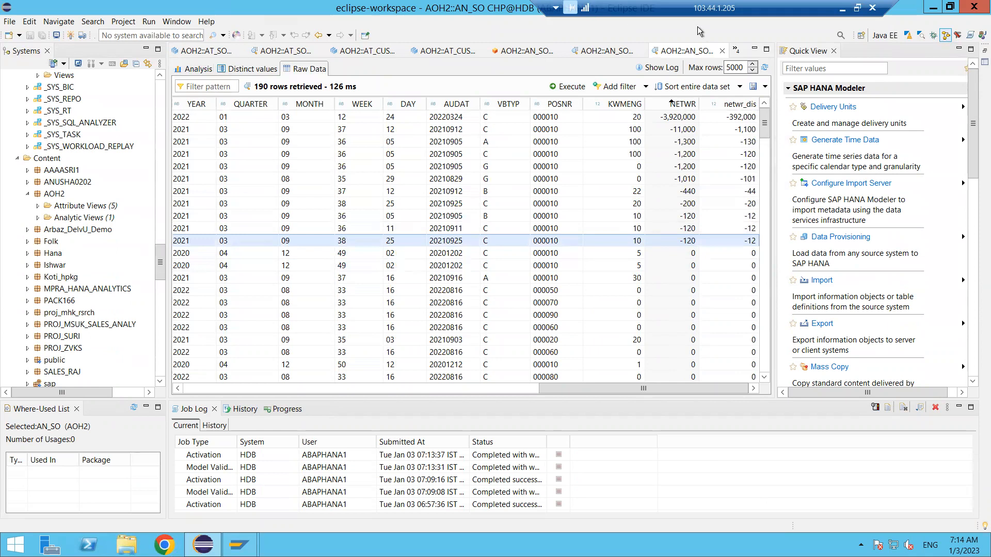
left_click(723, 50)
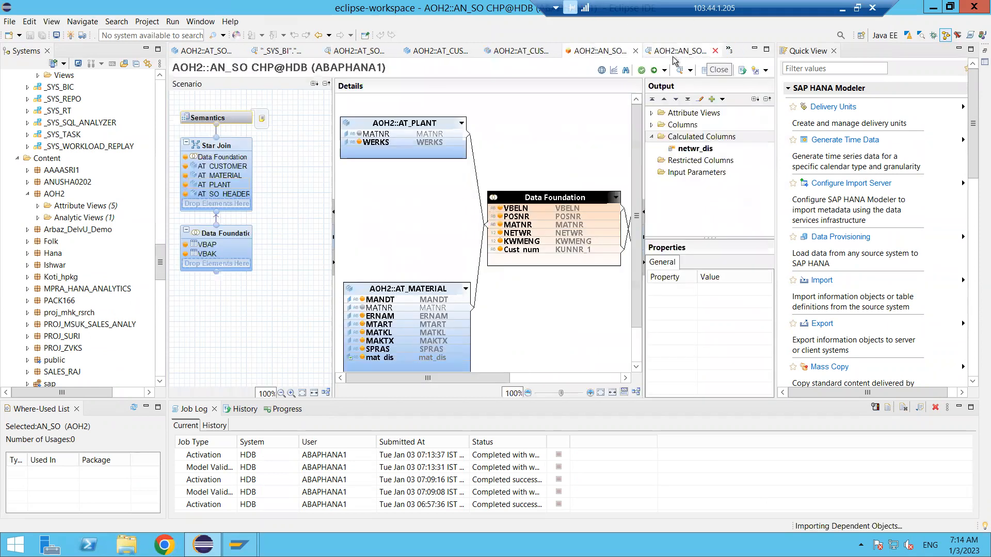
left_click(511, 234)
right_click(511, 235)
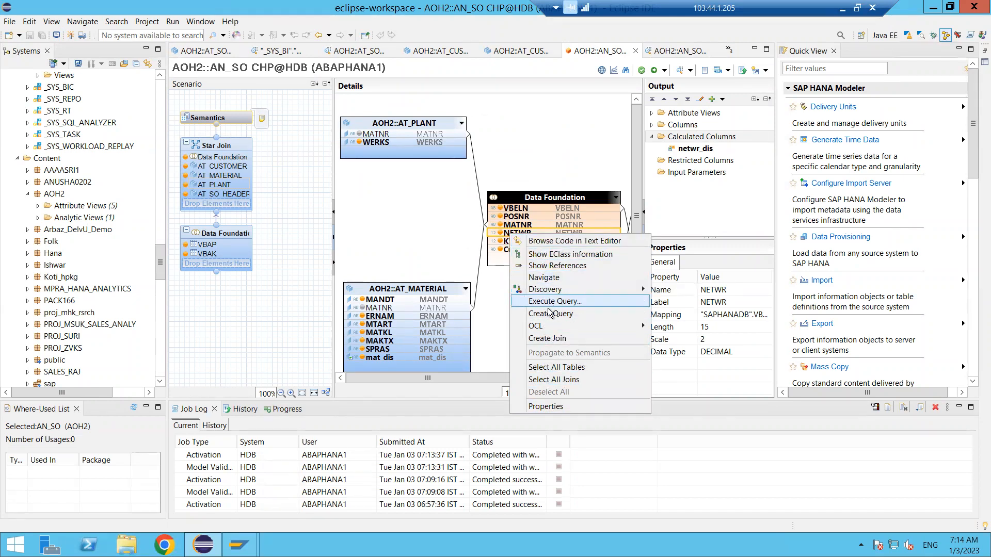
left_click(224, 256)
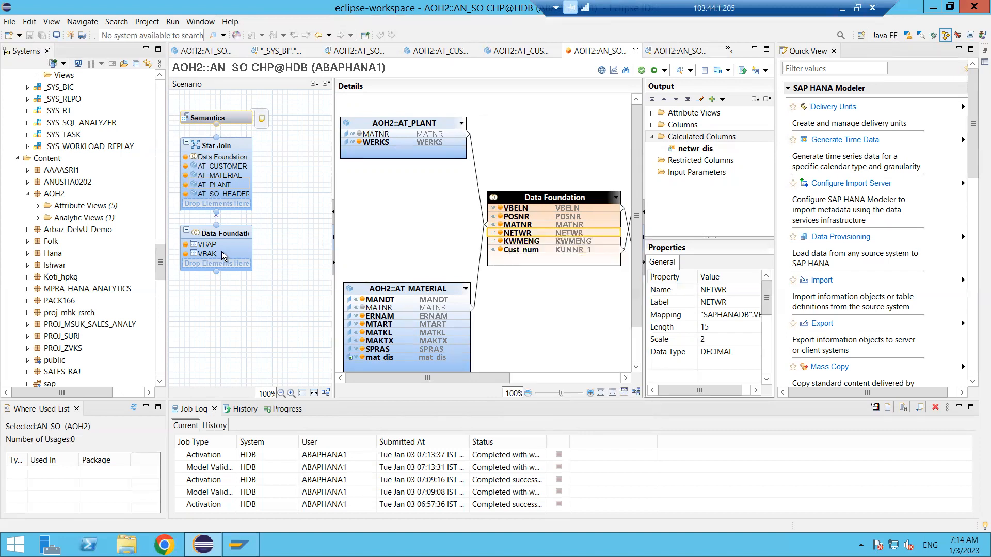
In the Data Foundation, apply a filter to the NETWR column of table VBAP with operator Greater than and value 0
left_click(223, 256)
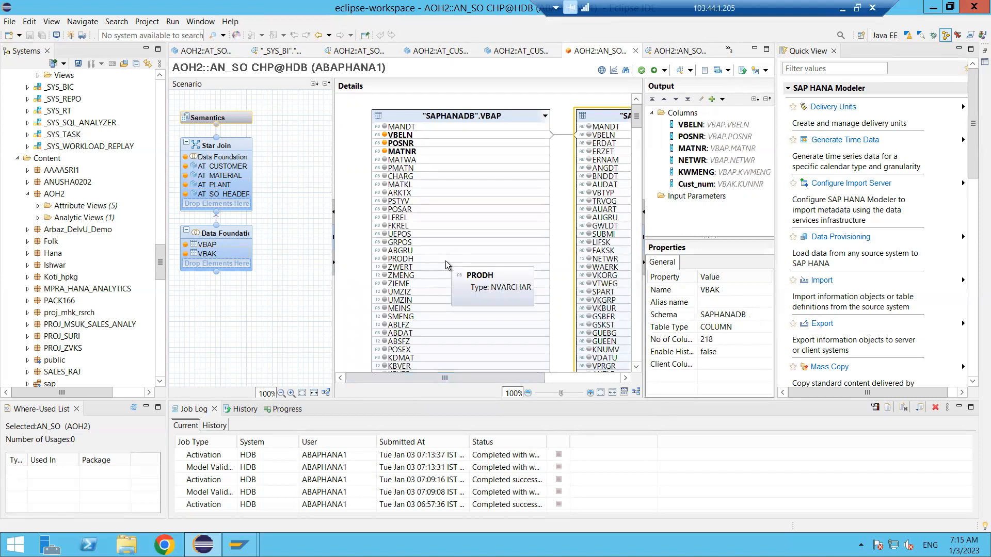
left_click_drag(638, 125, 638, 147)
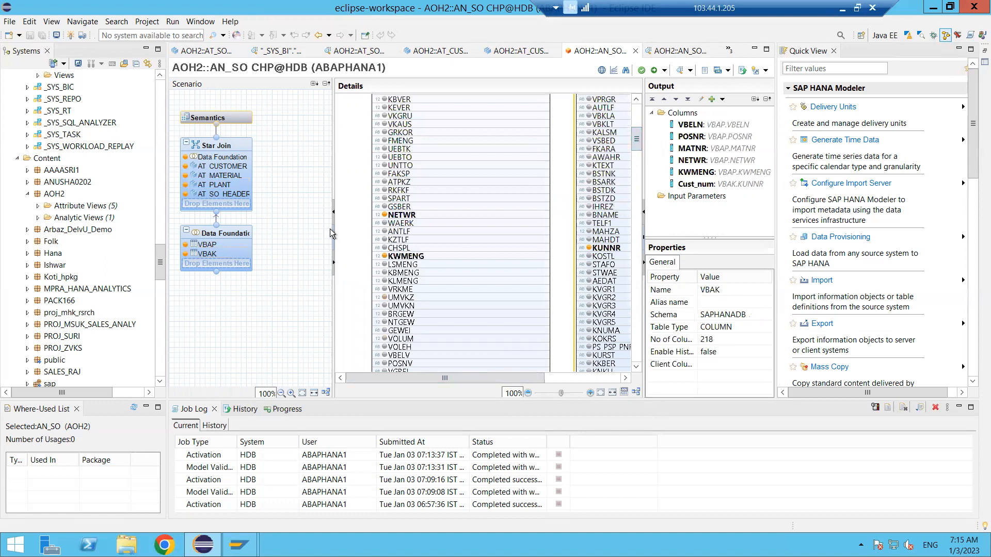
right_click(406, 216)
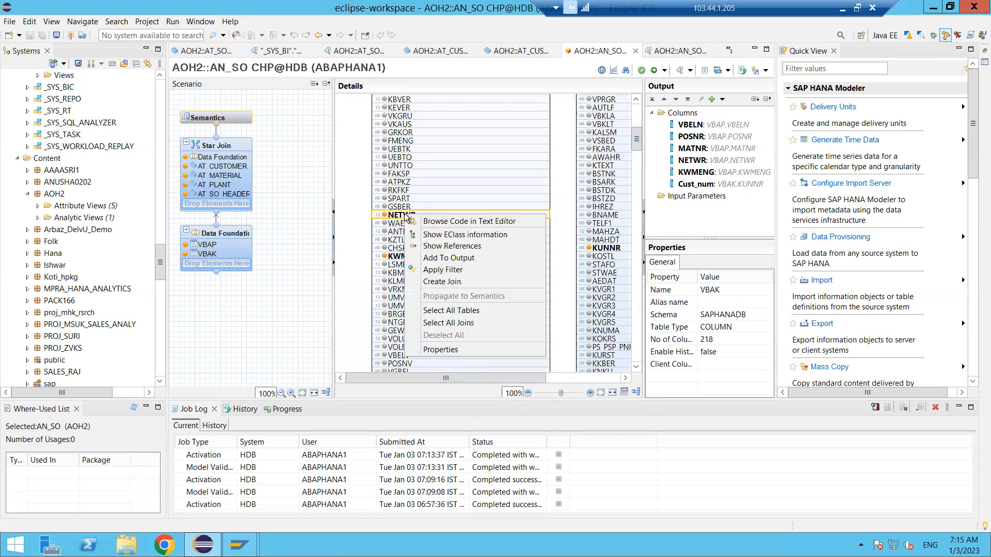
left_click(443, 269)
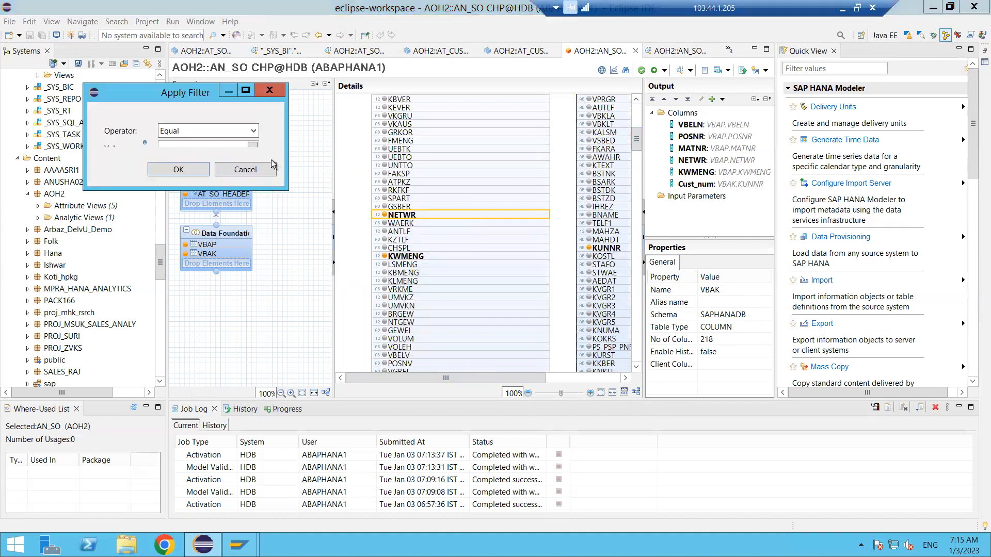
left_click_drag(286, 190, 283, 226)
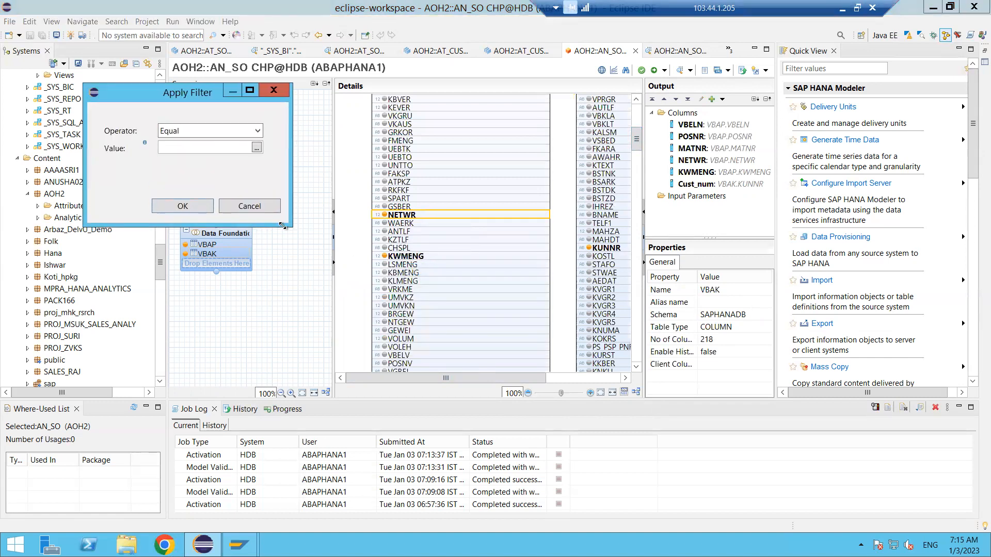
left_click(259, 132)
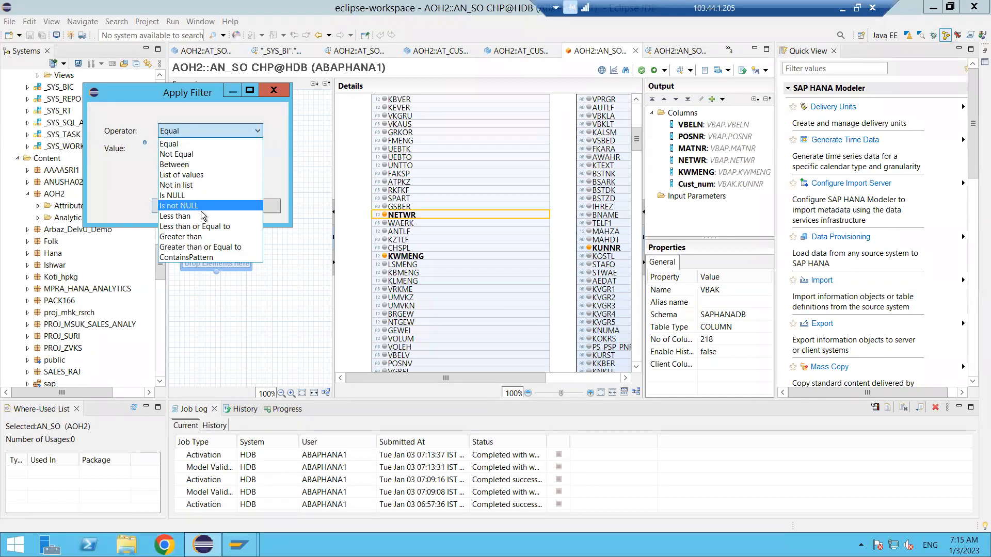
left_click(203, 243)
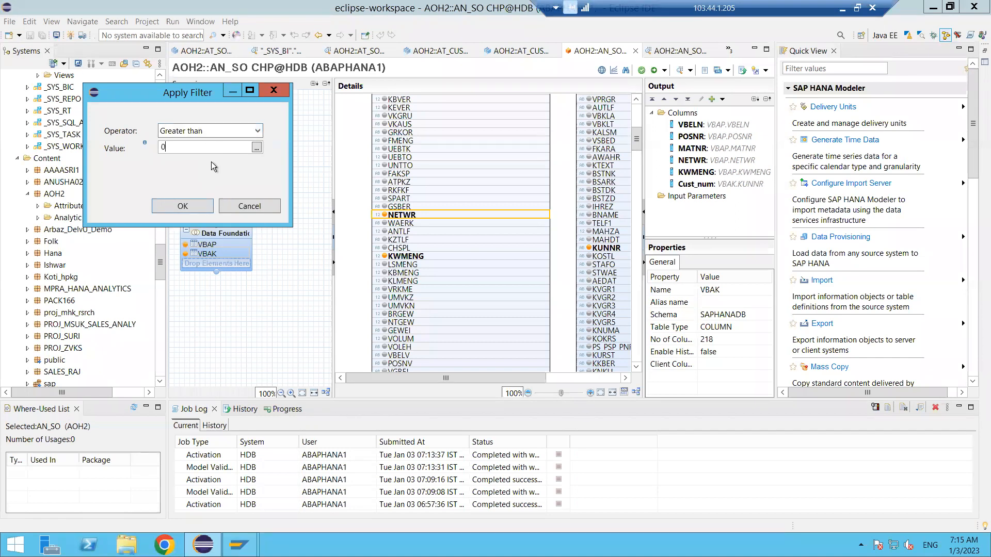
left_click(200, 205)
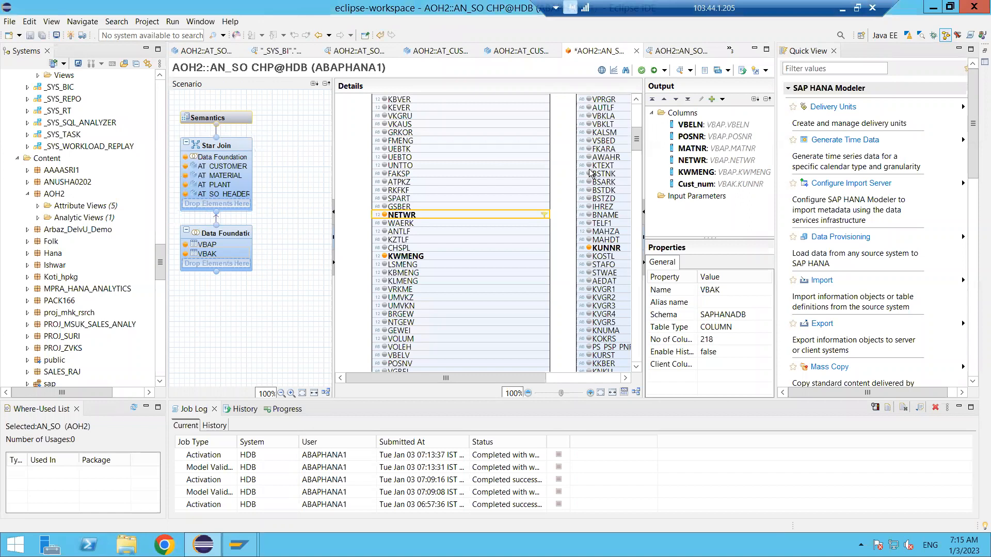
left_click(559, 222)
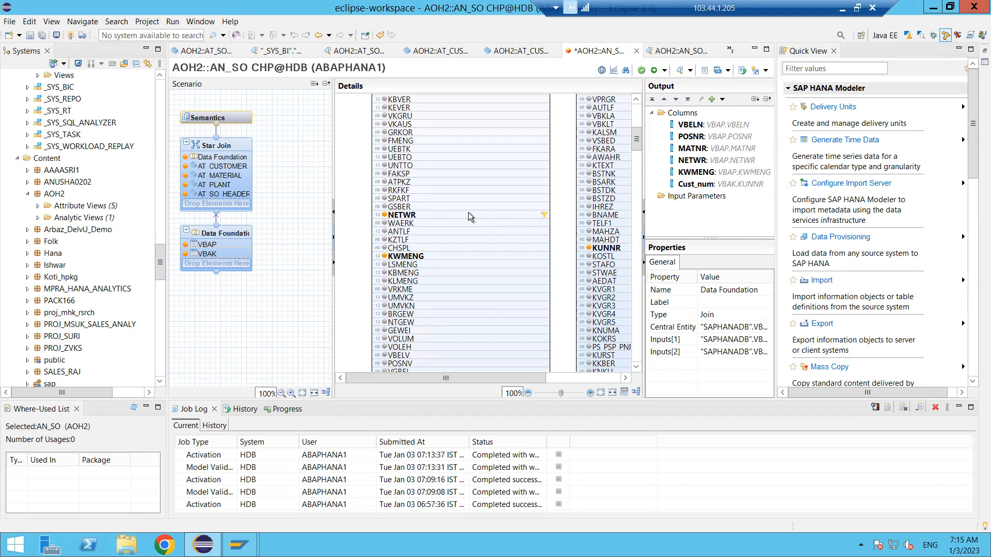
Validate, save and activate the AN_SO view with its new filter, and redeploy it
left_click(642, 70)
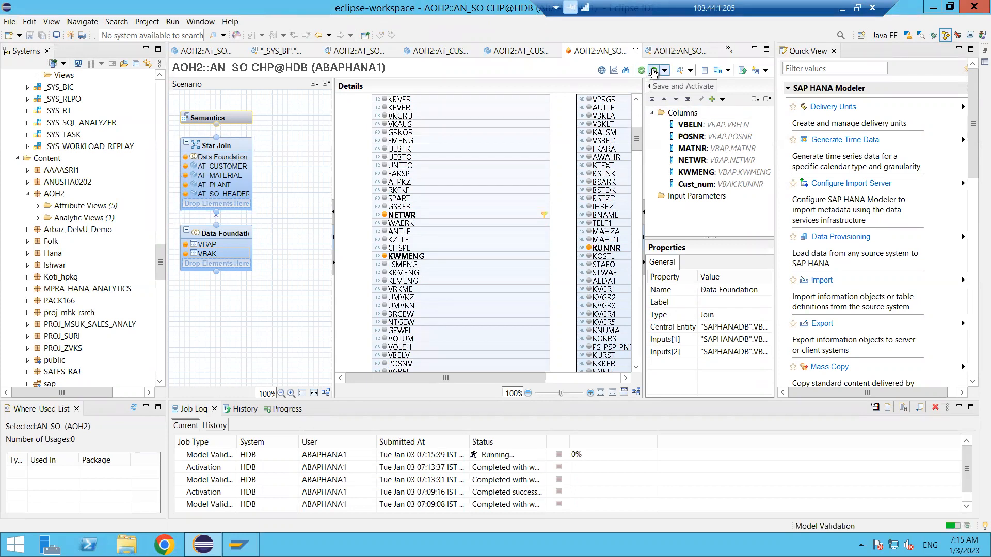
left_click(653, 71)
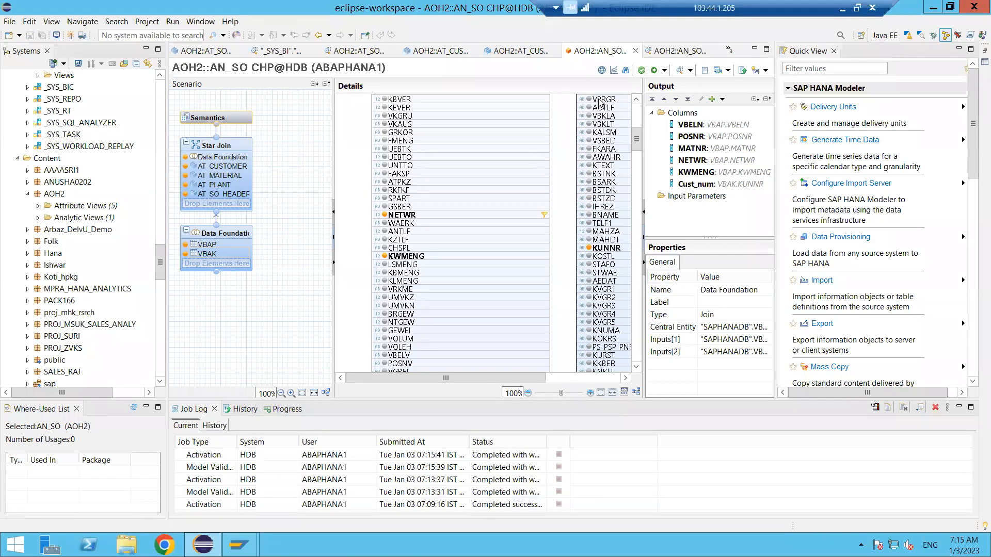
left_click(654, 70)
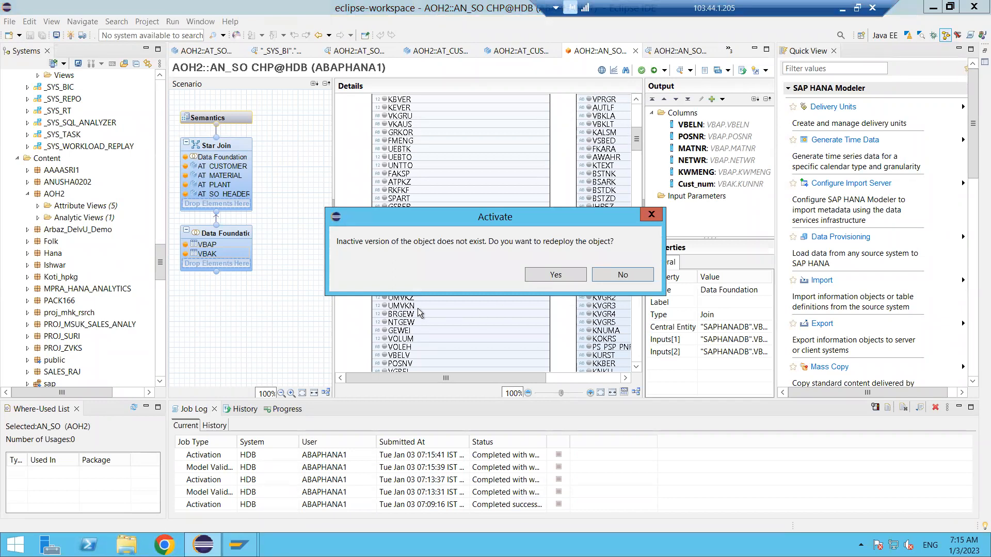
left_click(575, 275)
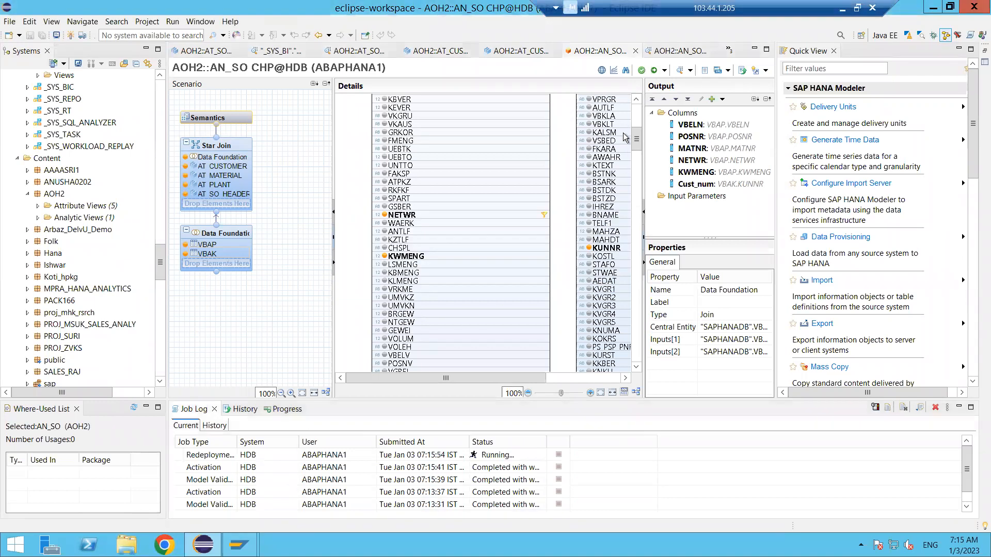
Preview the redeployed view's raw data with p_land1 set to IN
left_click(681, 71)
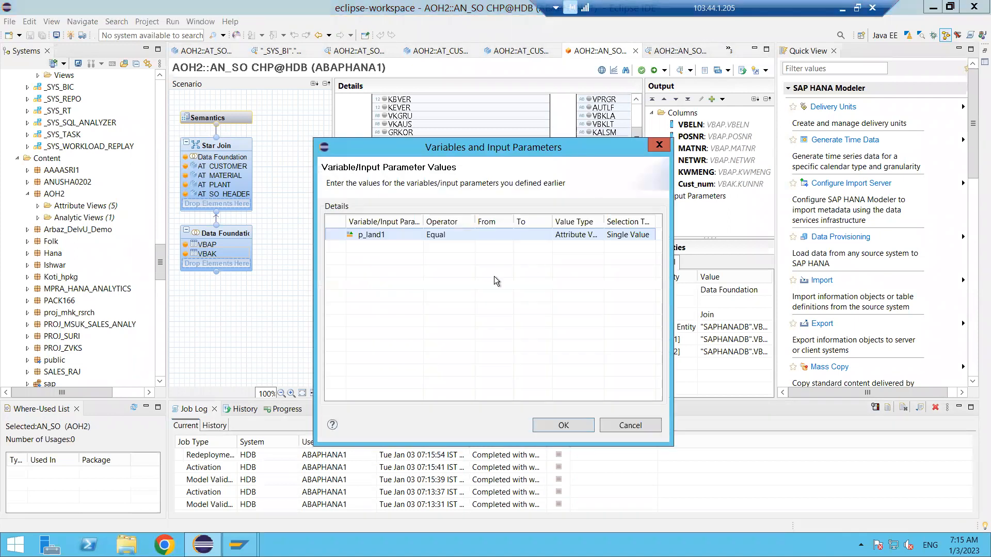
left_click(493, 236)
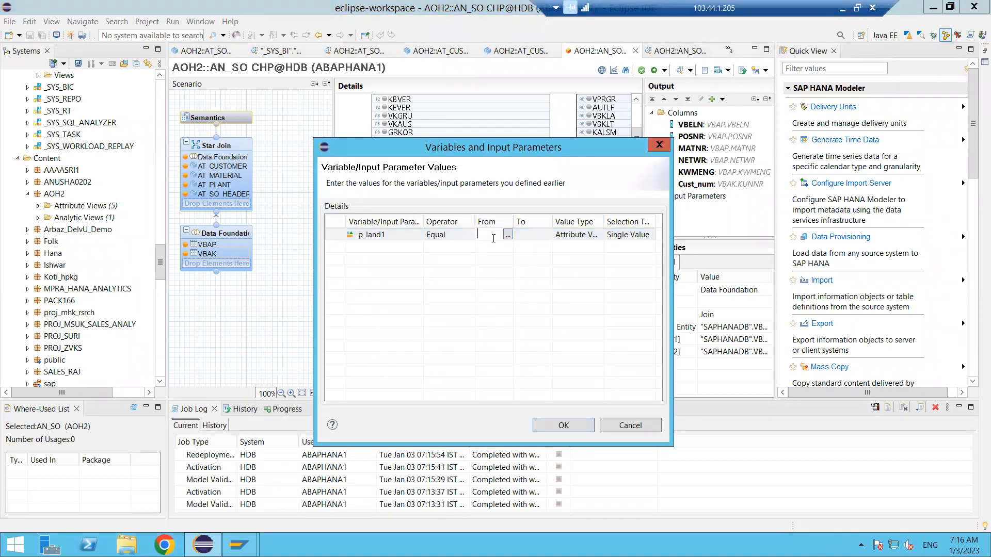
type("IN")
left_click(563, 425)
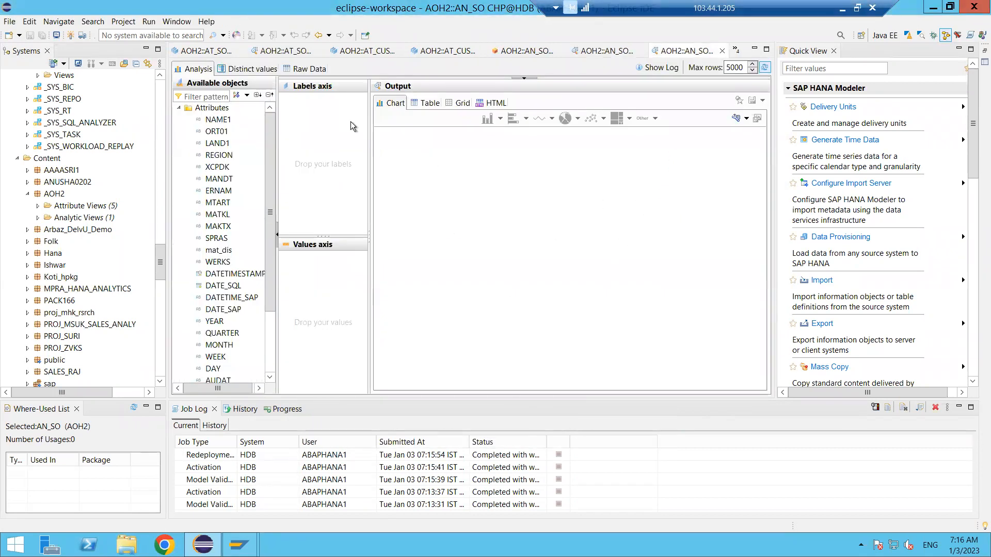
left_click(310, 71)
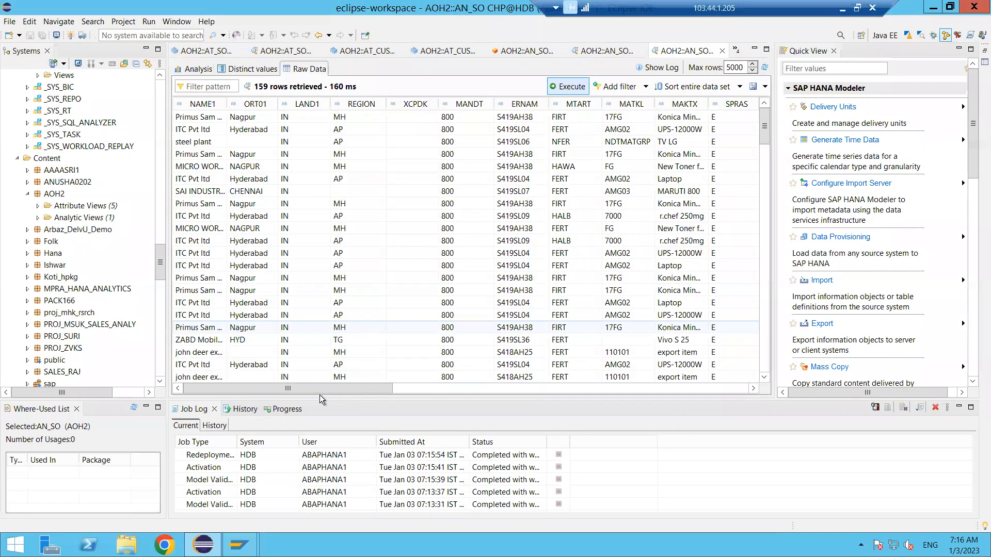
Place NETWR beside netwr_dis in the filtered raw data and check its values sorted in ascending and descending order
left_click_drag(308, 389, 725, 388)
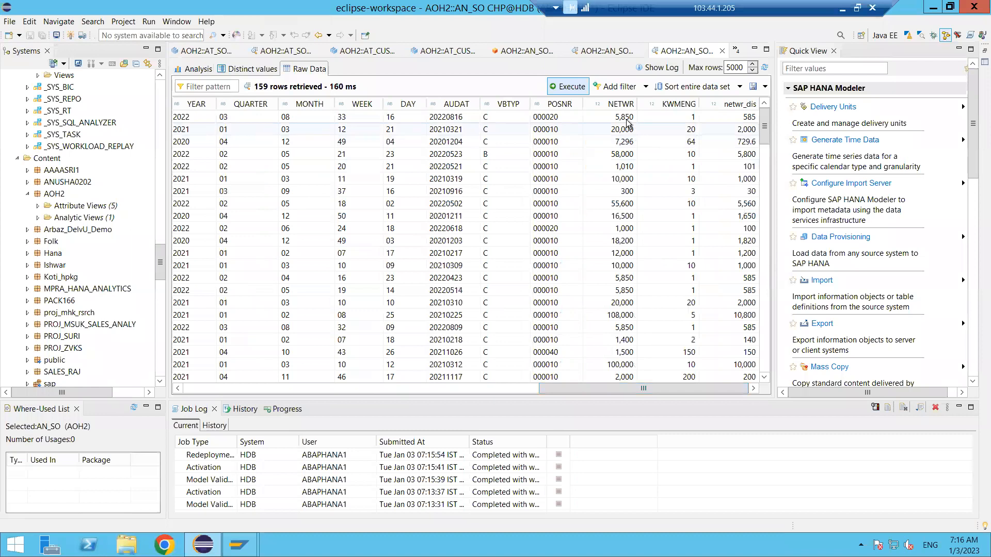
left_click(620, 106)
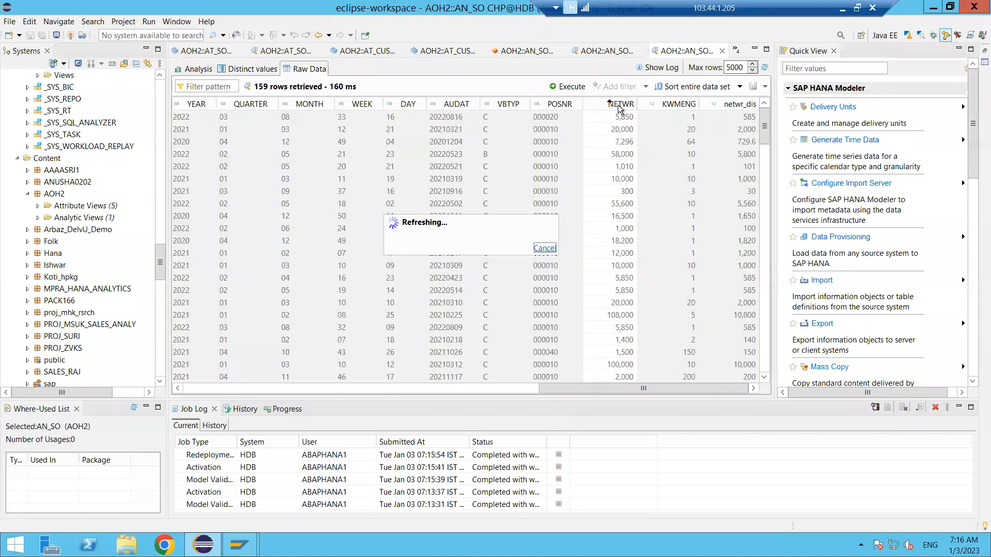
left_click_drag(619, 108, 679, 109)
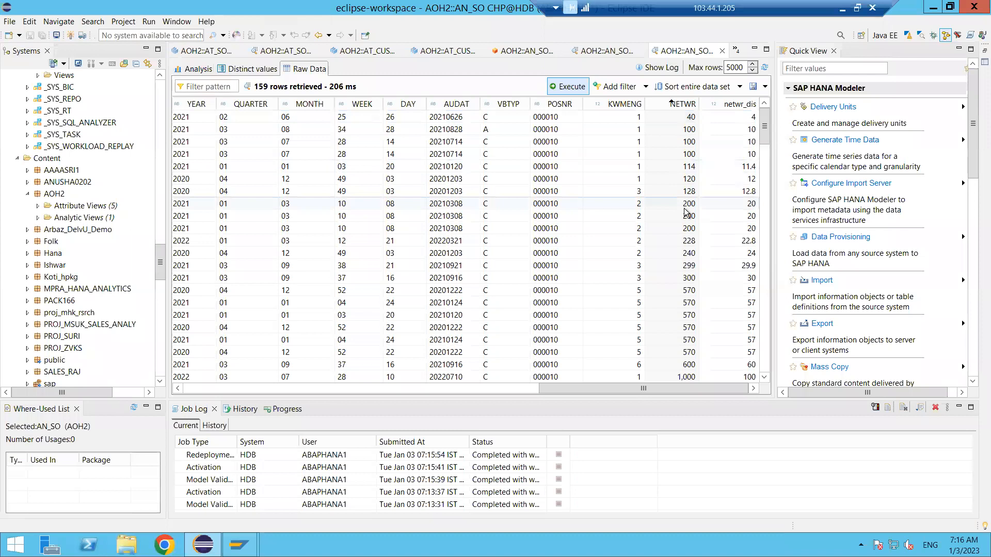
left_click(680, 106)
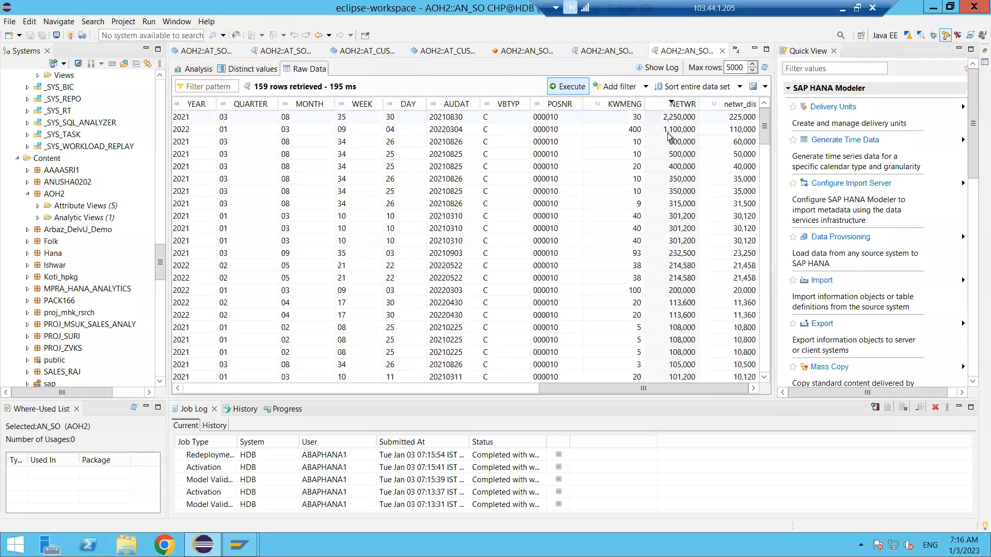
Clear the NETWR sorting in the raw data preview and return to the AN_SO view editor
left_click(682, 106)
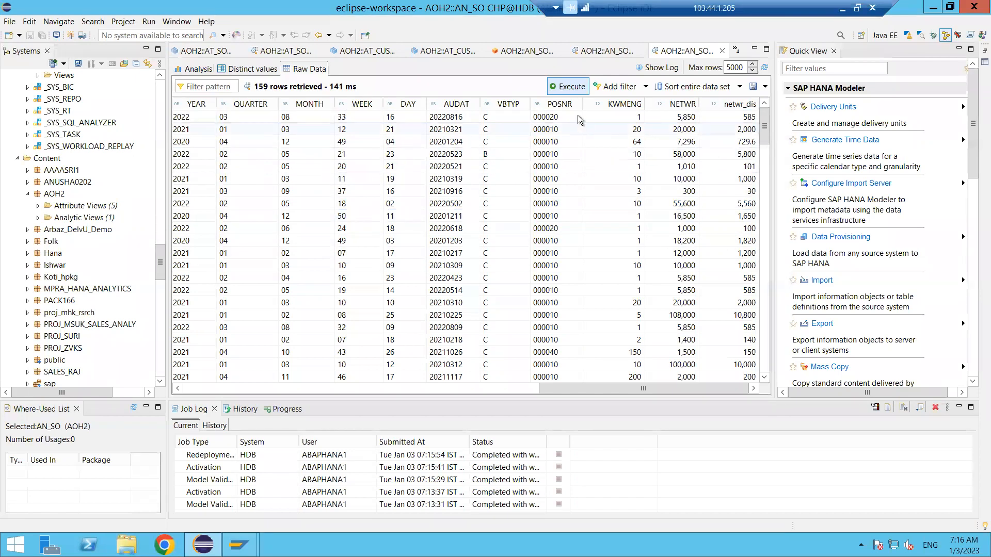
left_click(606, 51)
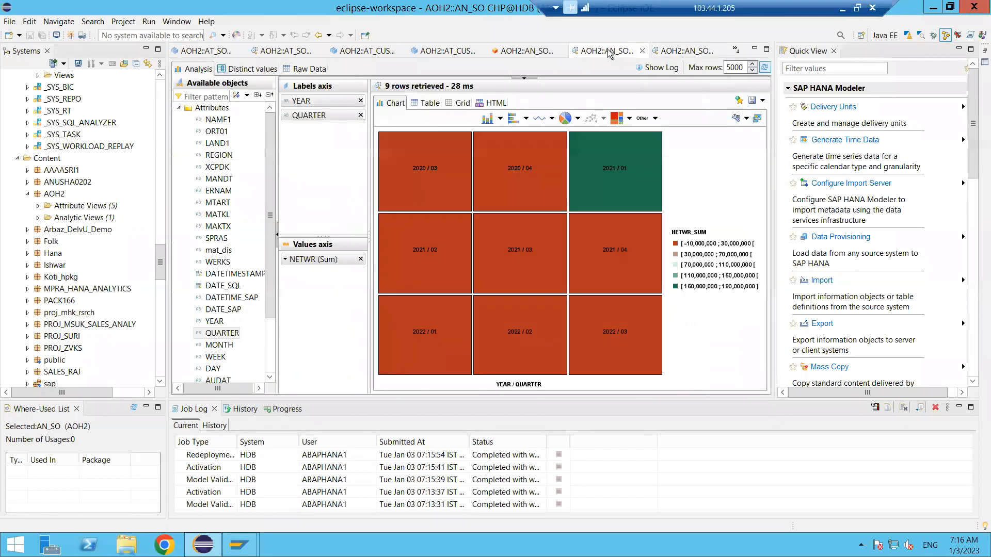
left_click(566, 49)
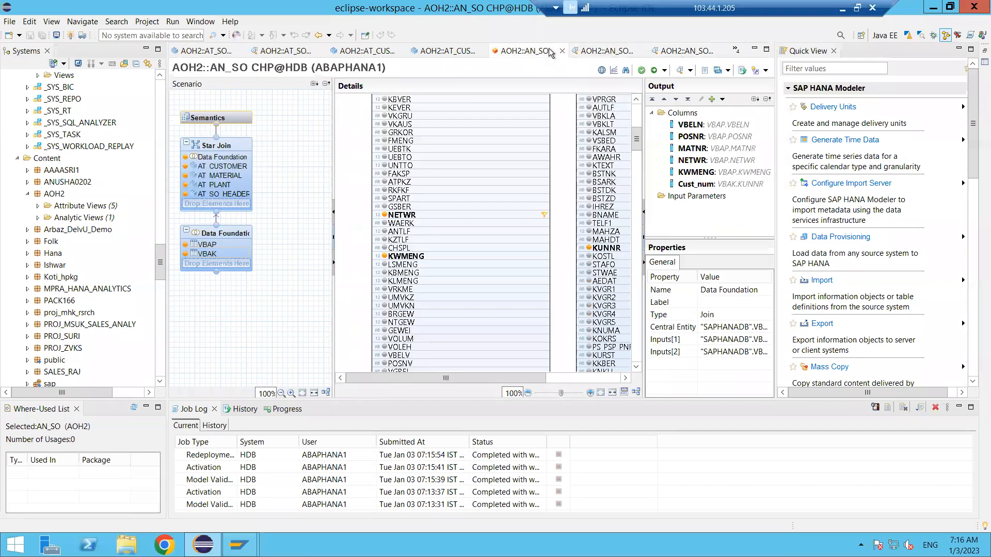
In the Star Join, start a new restricted column named Sales_info based on the NETWR column
left_click(231, 169)
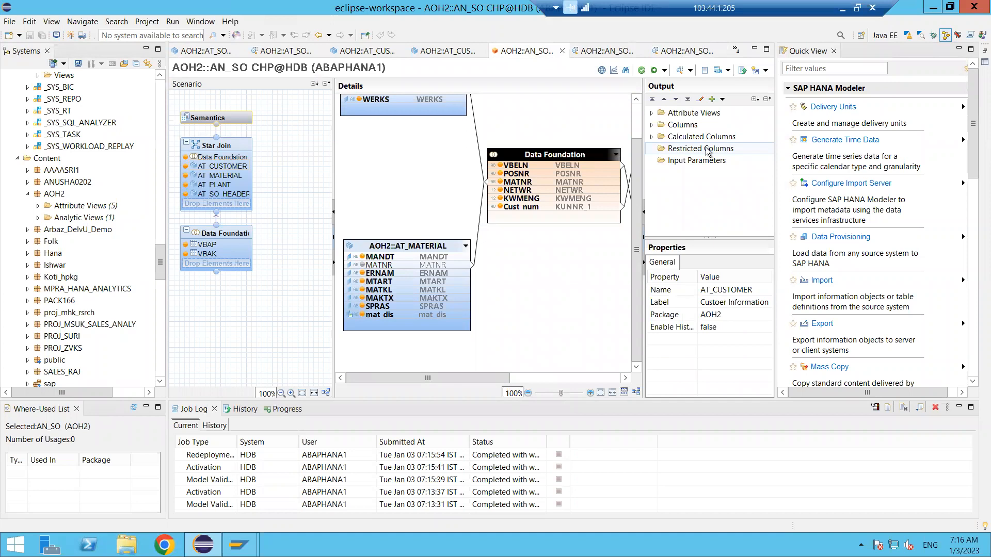
right_click(708, 150)
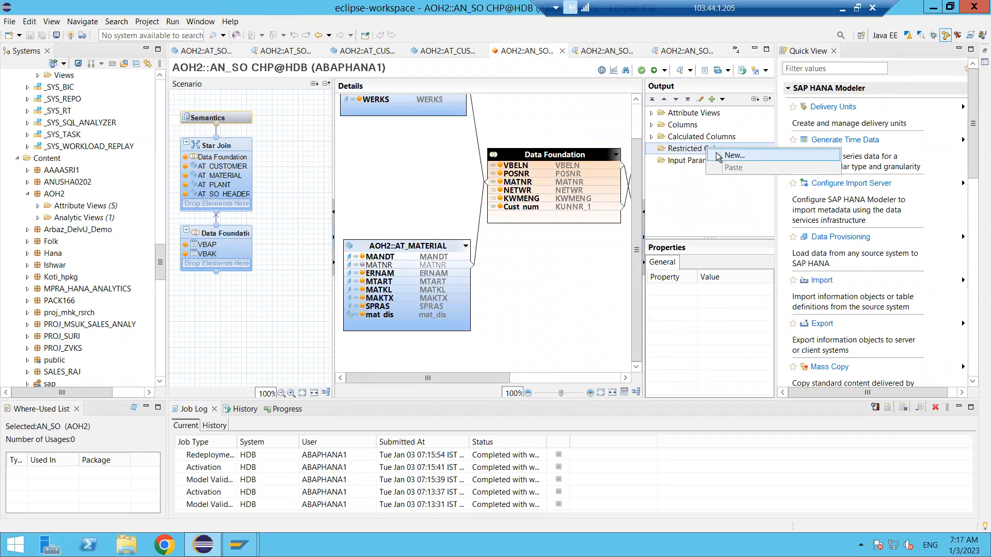
left_click(719, 156)
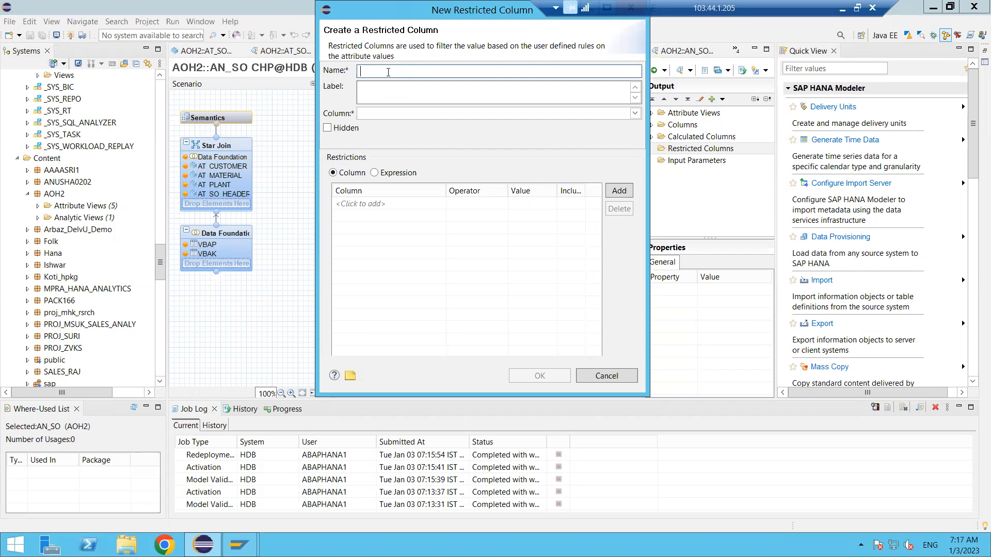
type("Sales_info'")
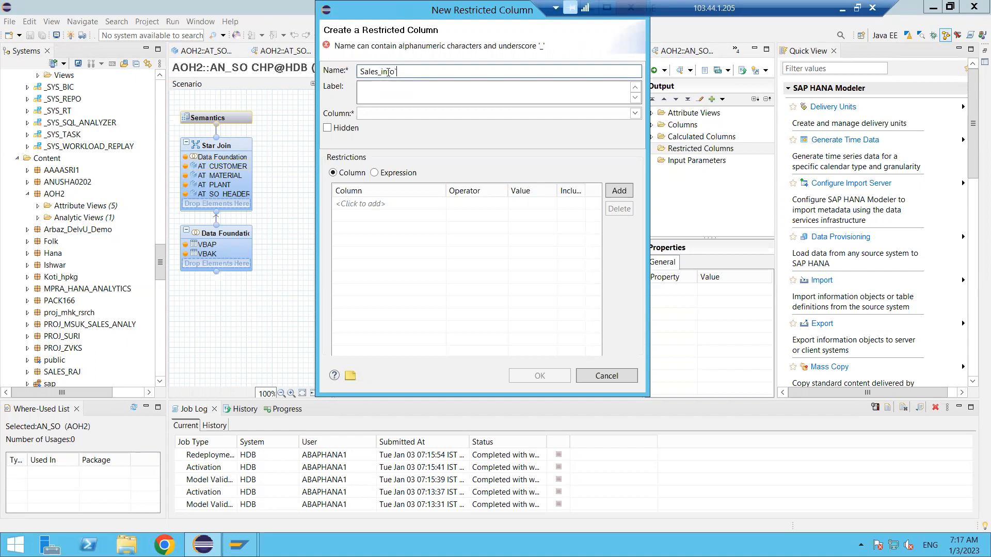
key("BackSpace")
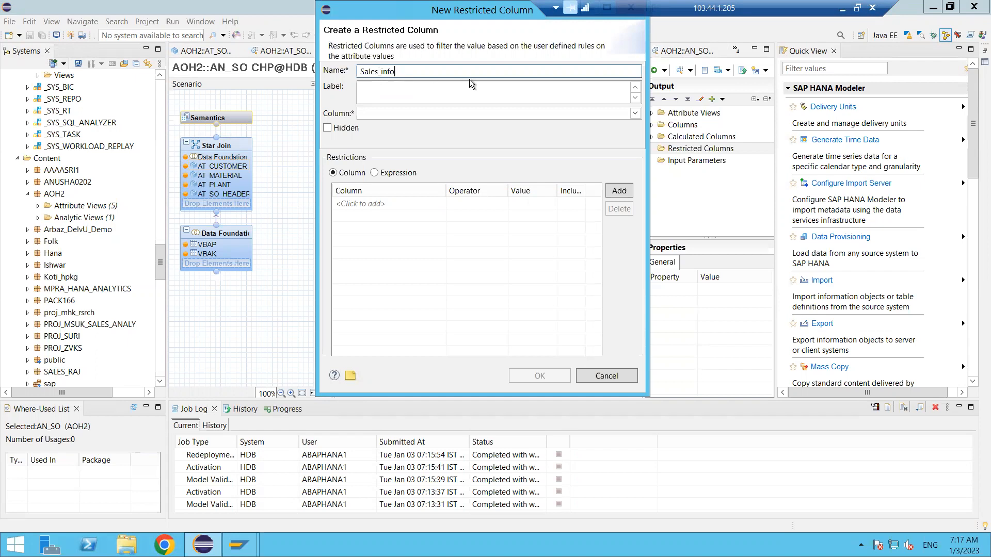
key("Tab")
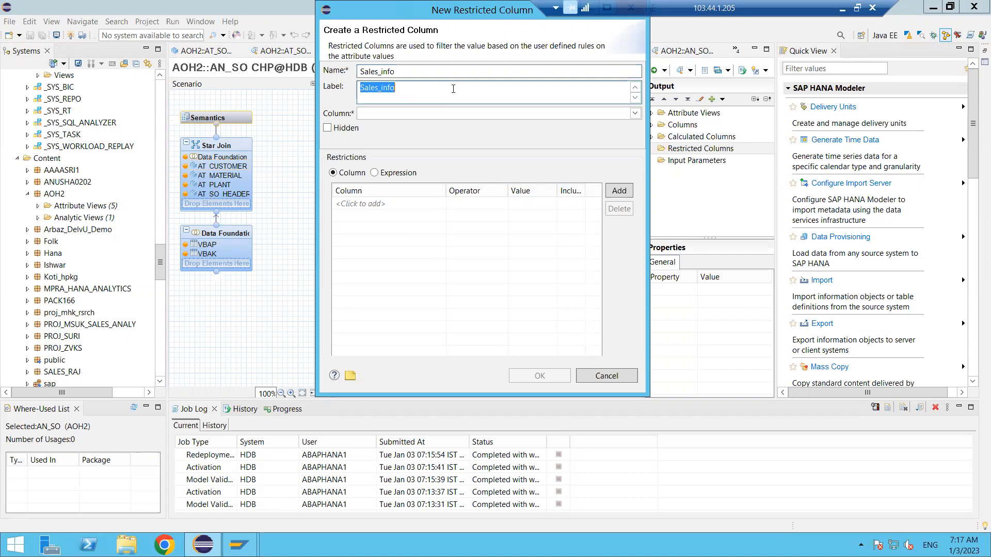
left_click(439, 118)
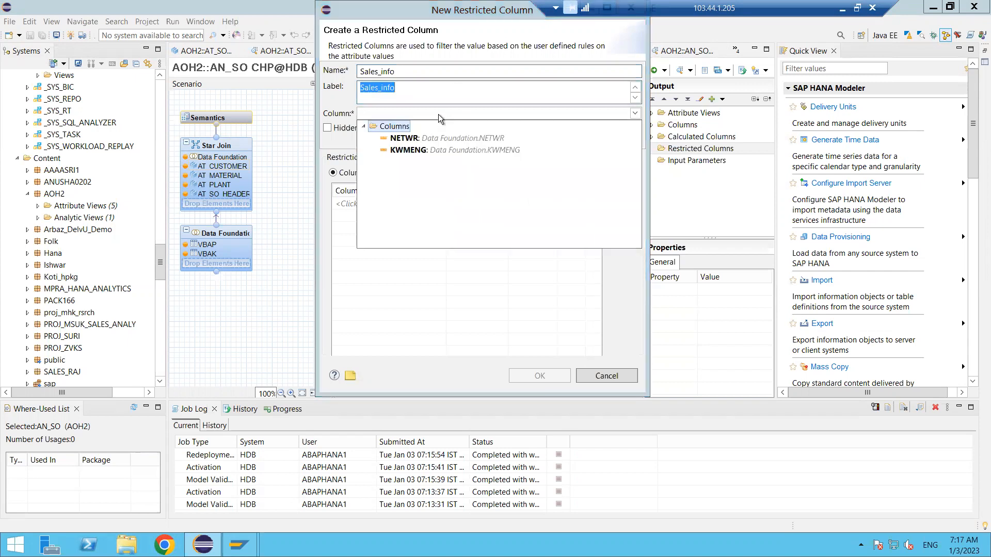
left_click(427, 139)
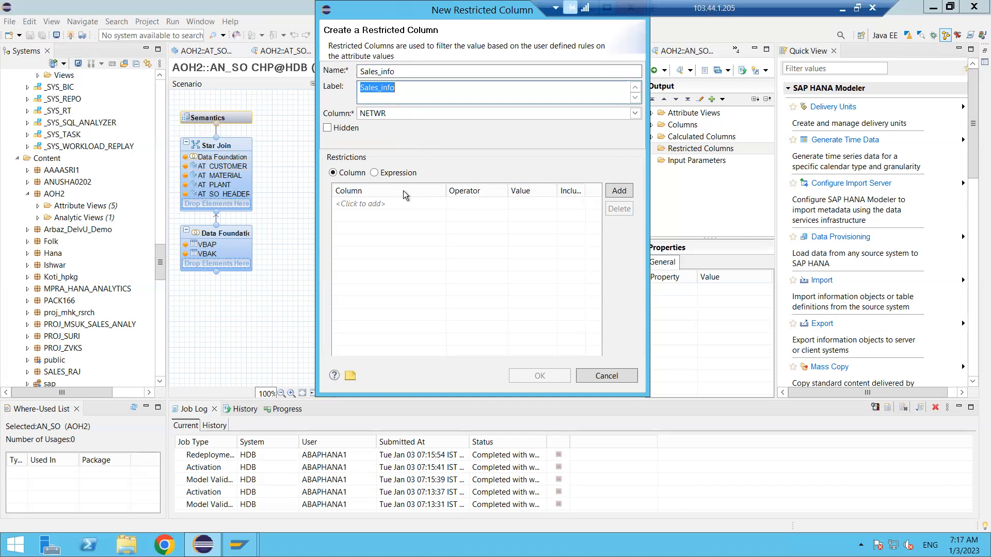
Try a restriction on AT_CUSTOMER.KUNNR for the restricted column, and discard the restricted column
left_click(381, 206)
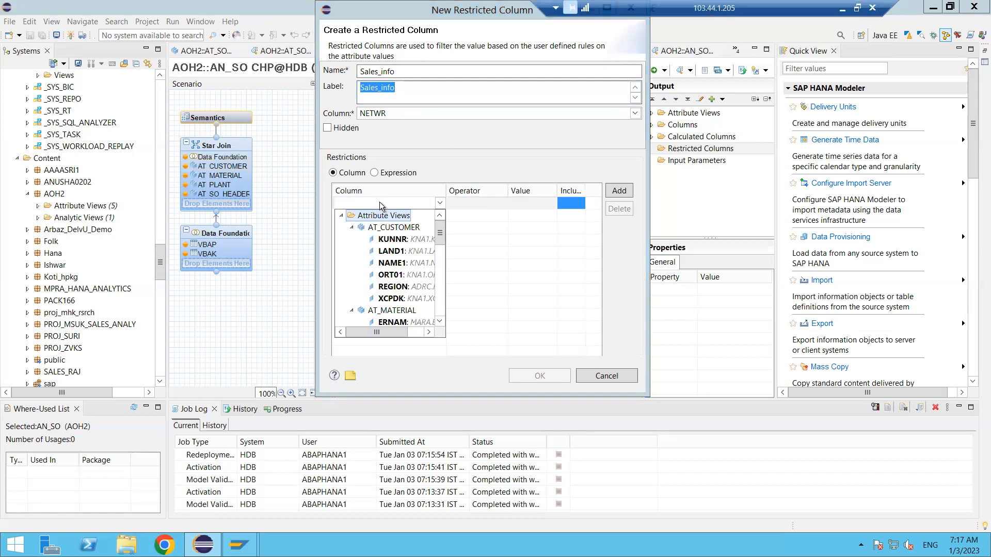
left_click(372, 176)
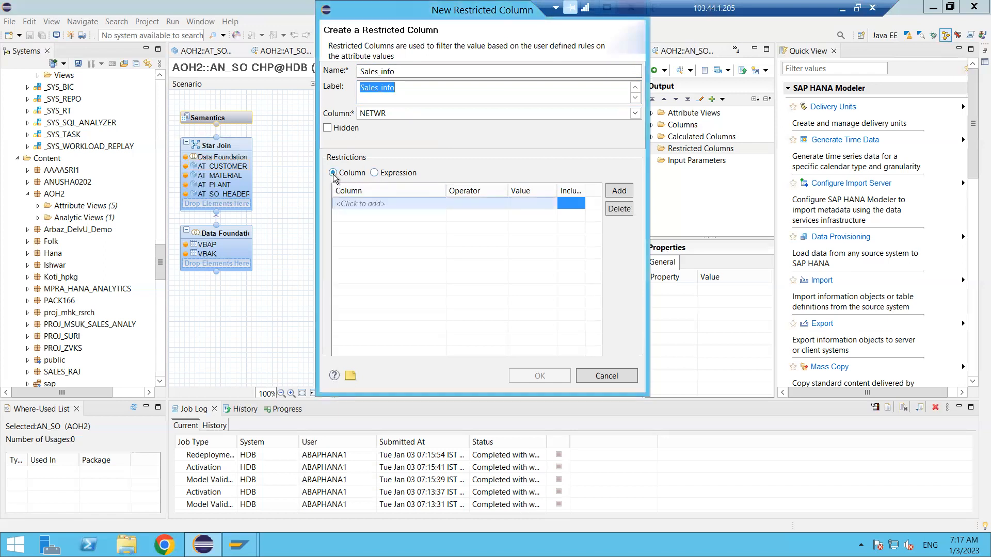
left_click(368, 204)
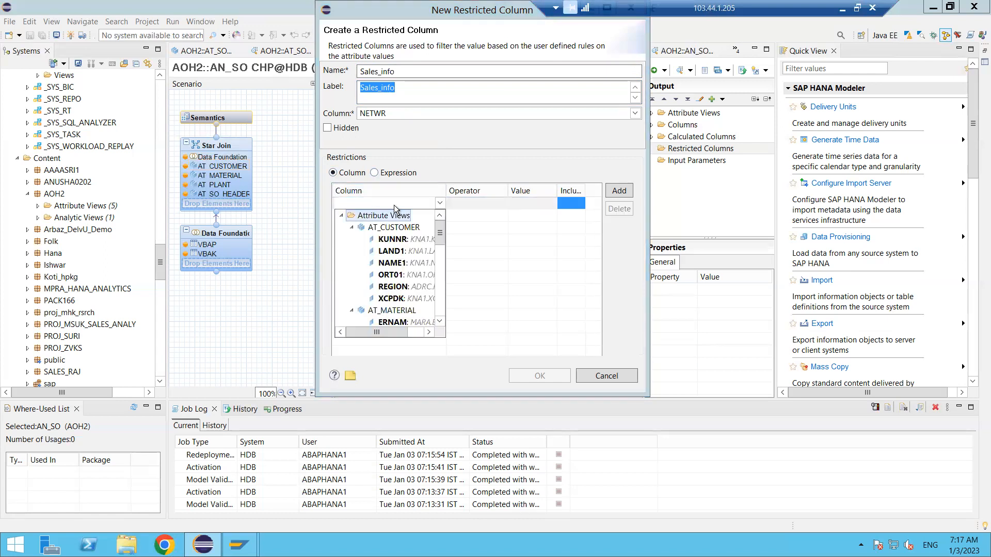
left_click_drag(442, 237, 442, 287)
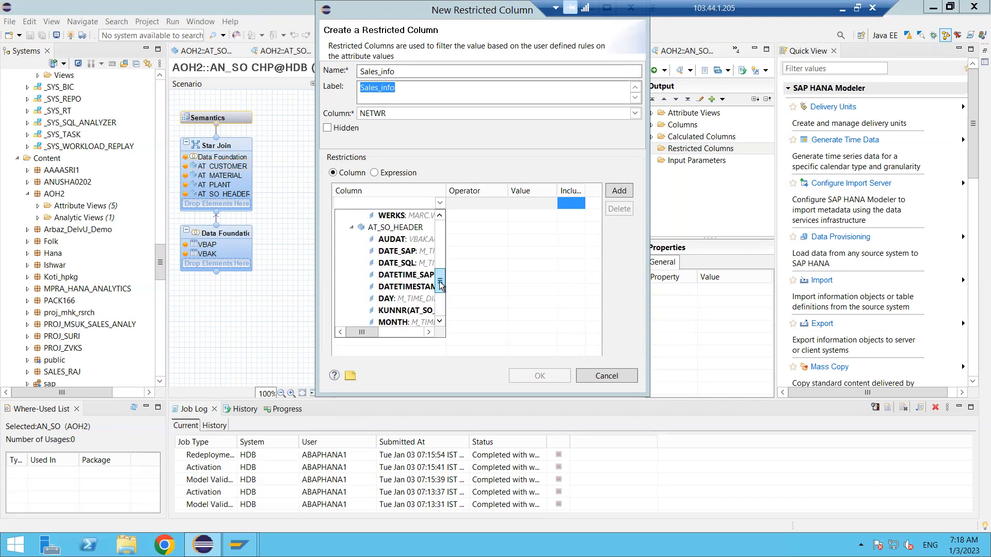
left_click(461, 201)
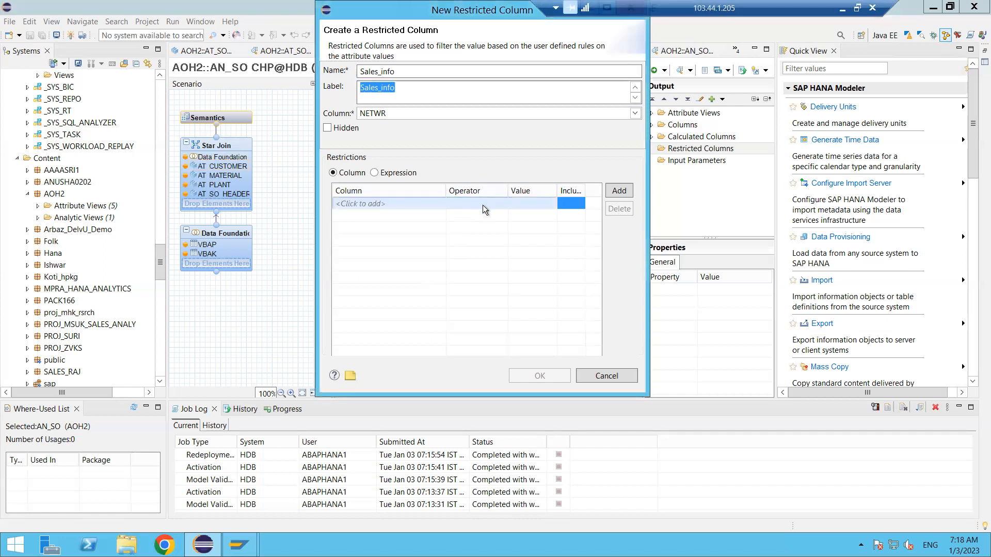
left_click(427, 208)
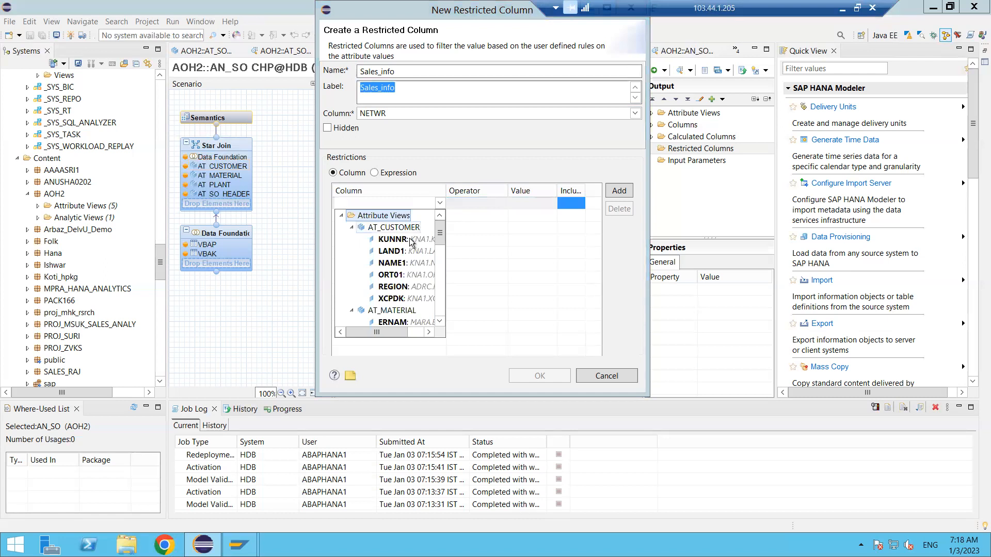
left_click(393, 239)
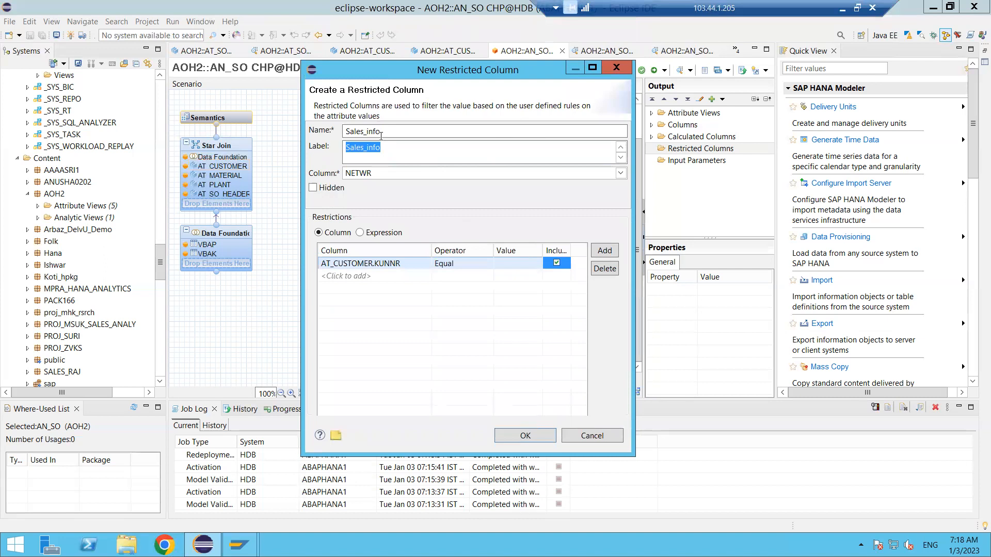
left_click(617, 67)
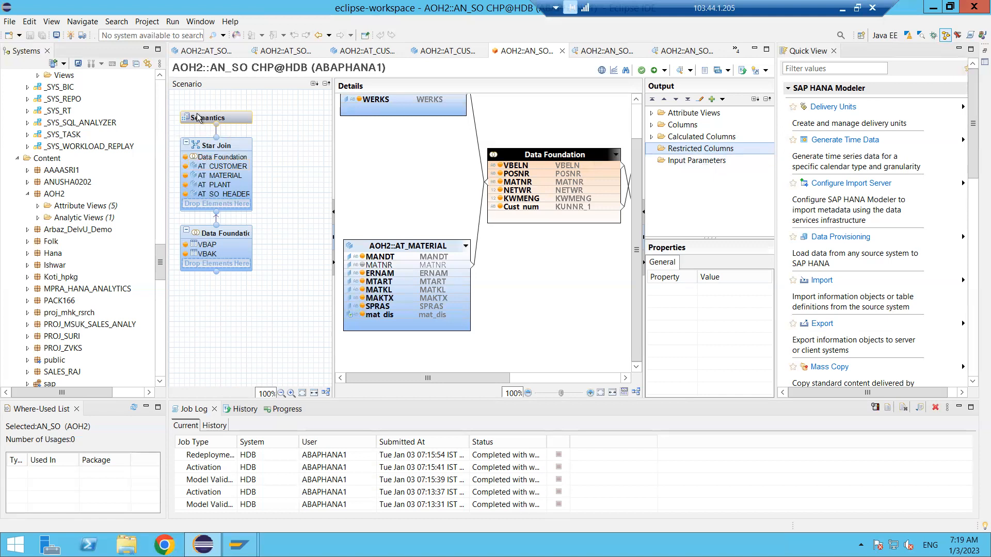
Review the parameters and variables in AN_SO's Semantics, return to the Star Join and minimise the remote desktop session
left_click(209, 122)
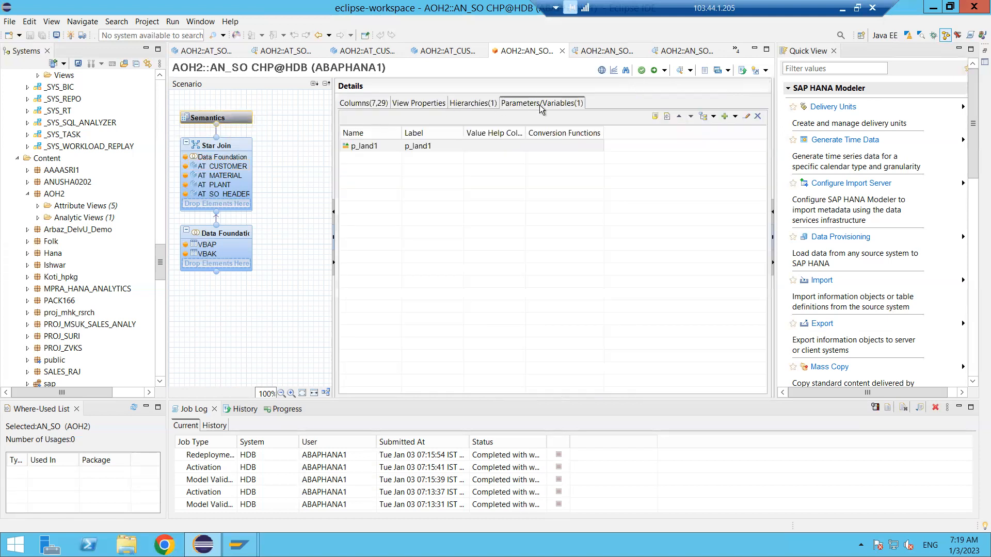
left_click(226, 187)
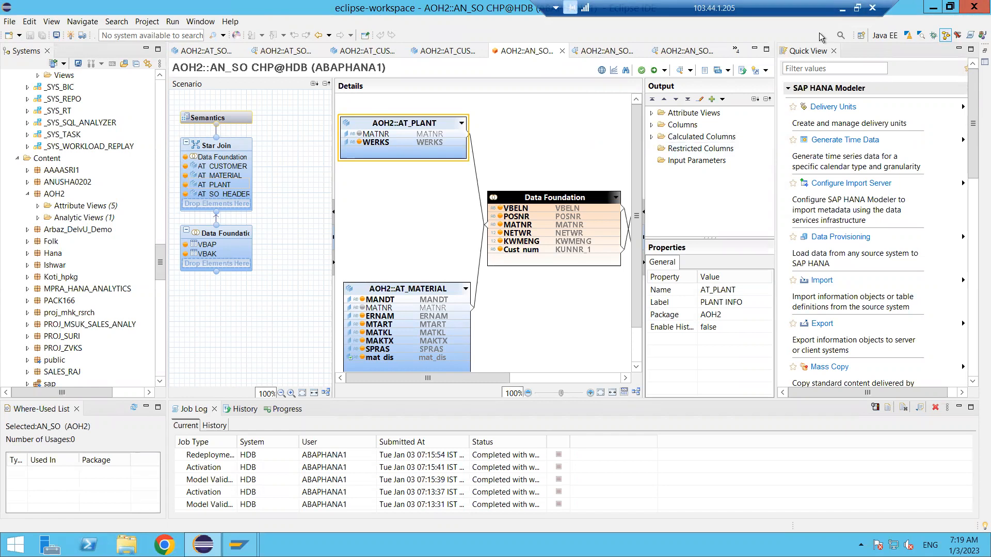
left_click(841, 8)
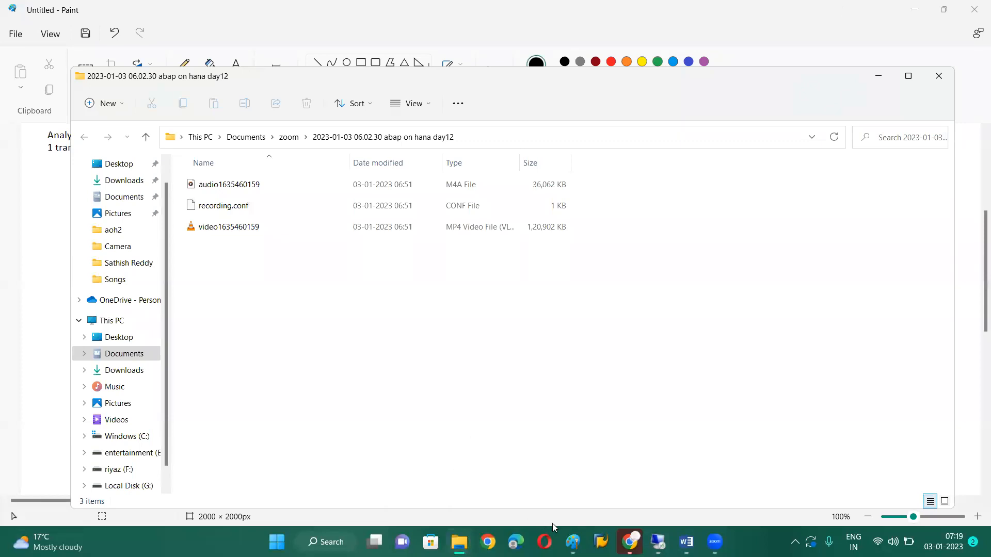
left_click(631, 541)
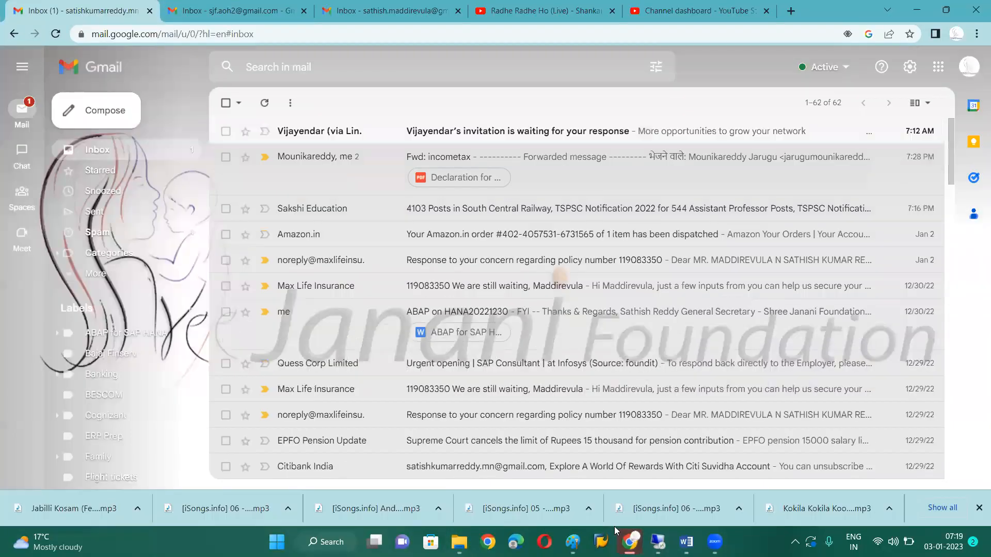
left_click(917, 9)
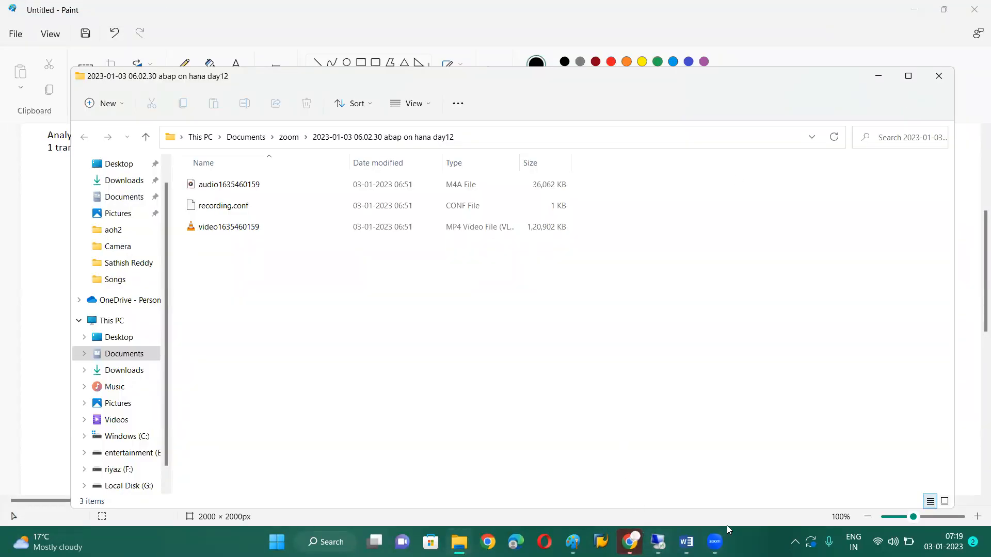
left_click(570, 36)
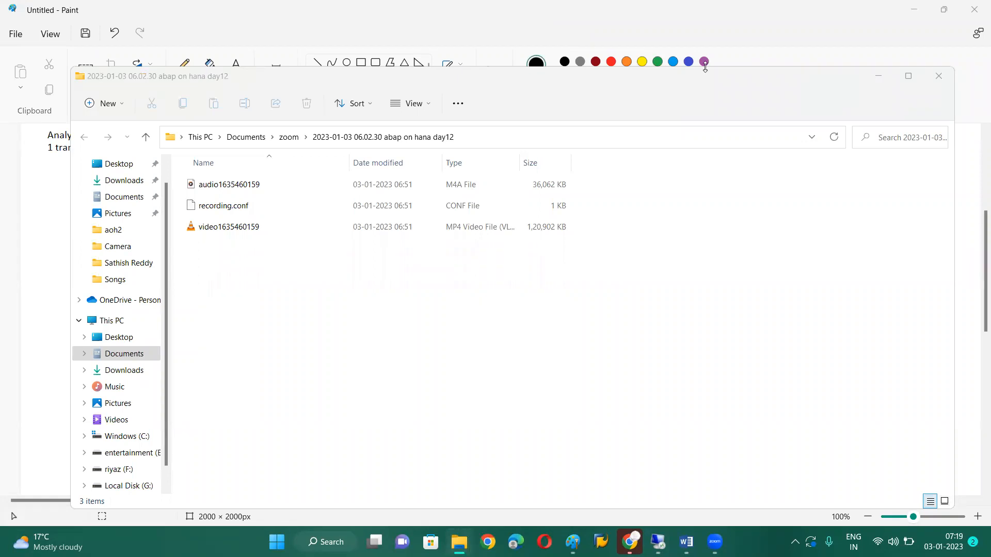
left_click(939, 76)
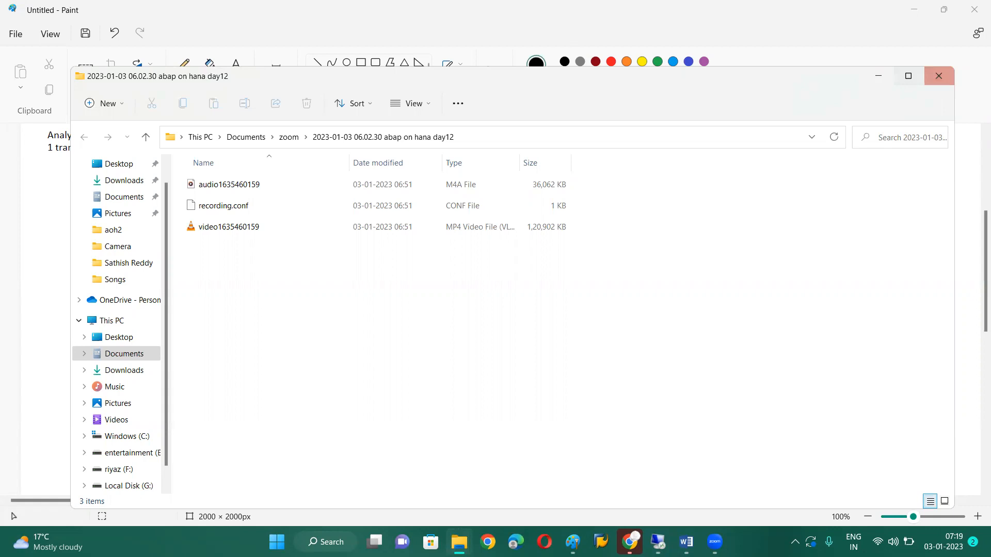
Switch to the ABAP for SAP HANA Word document, look back through its projection and join pages, and minimise it and the recordings folder
mouse_move(658, 542)
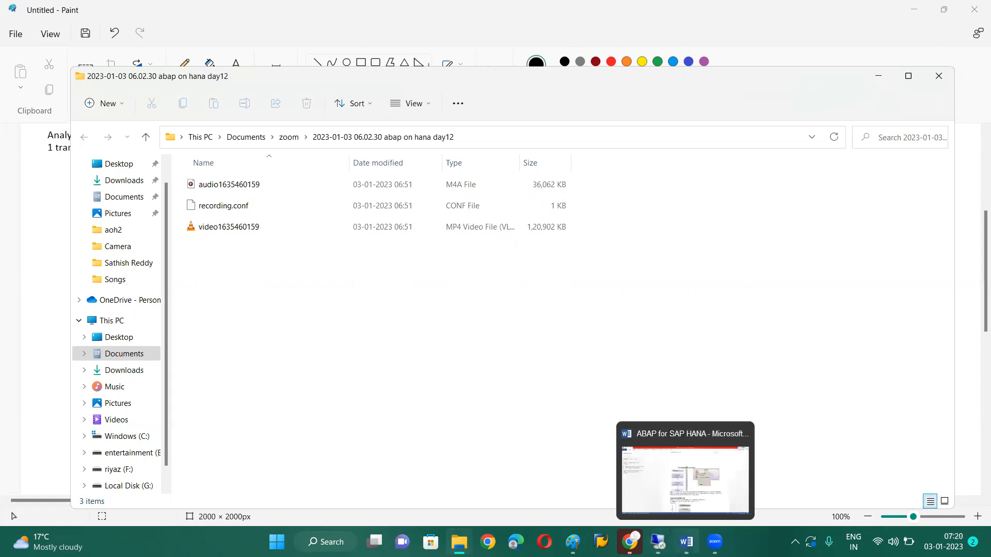
left_click(686, 542)
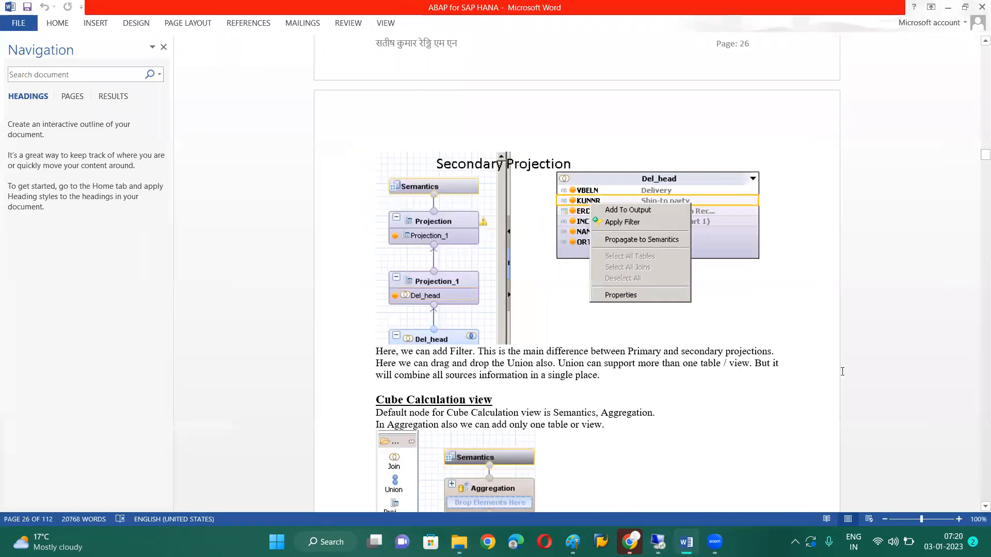
scroll(848, 372, "up", 20)
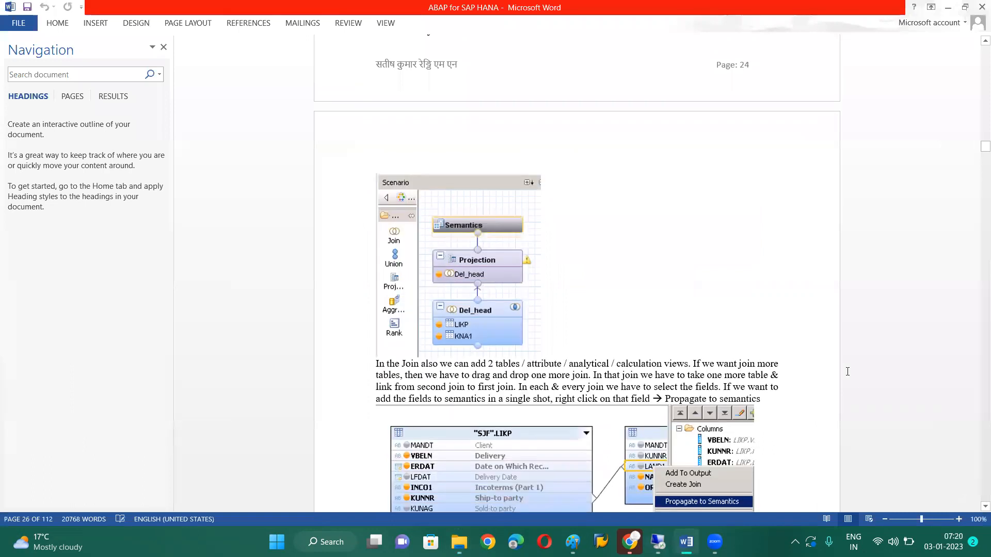
left_click(948, 8)
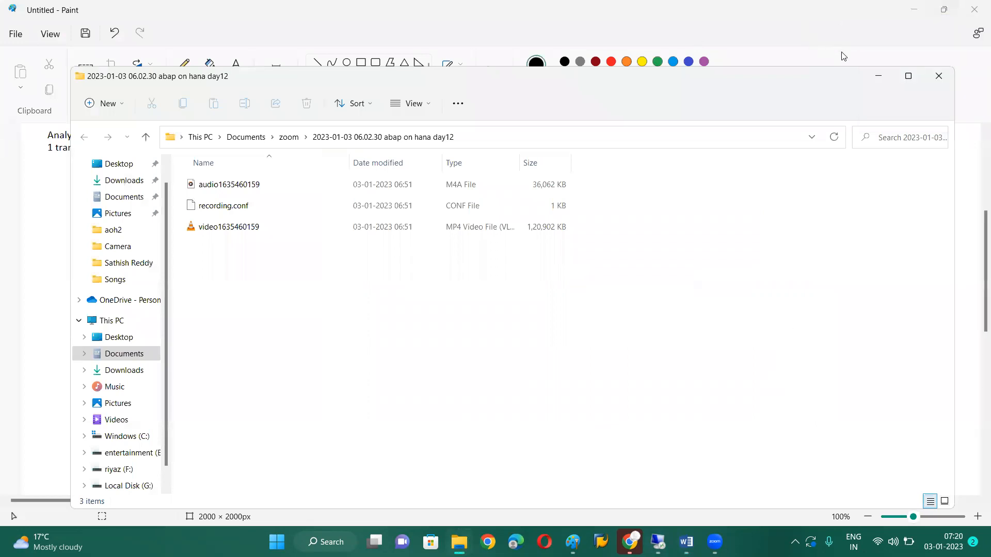
left_click(875, 75)
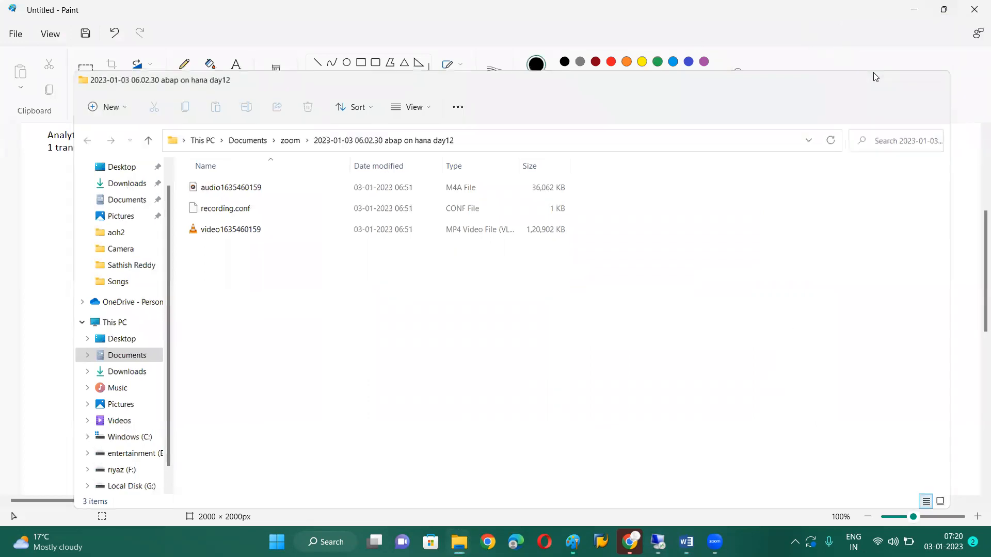